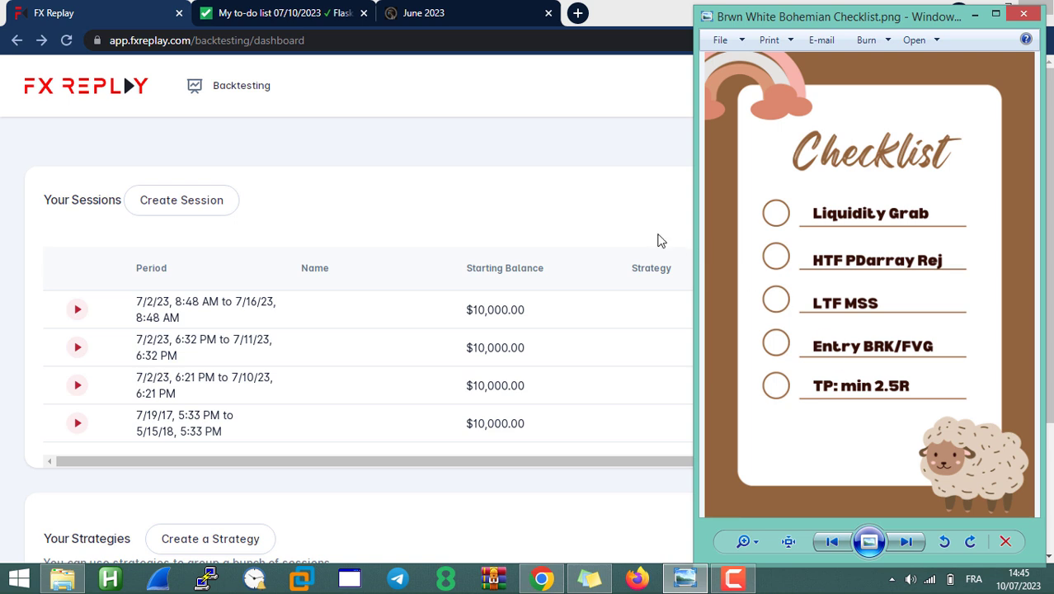
Bring the FX Replay backtesting dashboard in front of the trading checklist image
{"action": "left_click", "coordinate": [588, 212]}
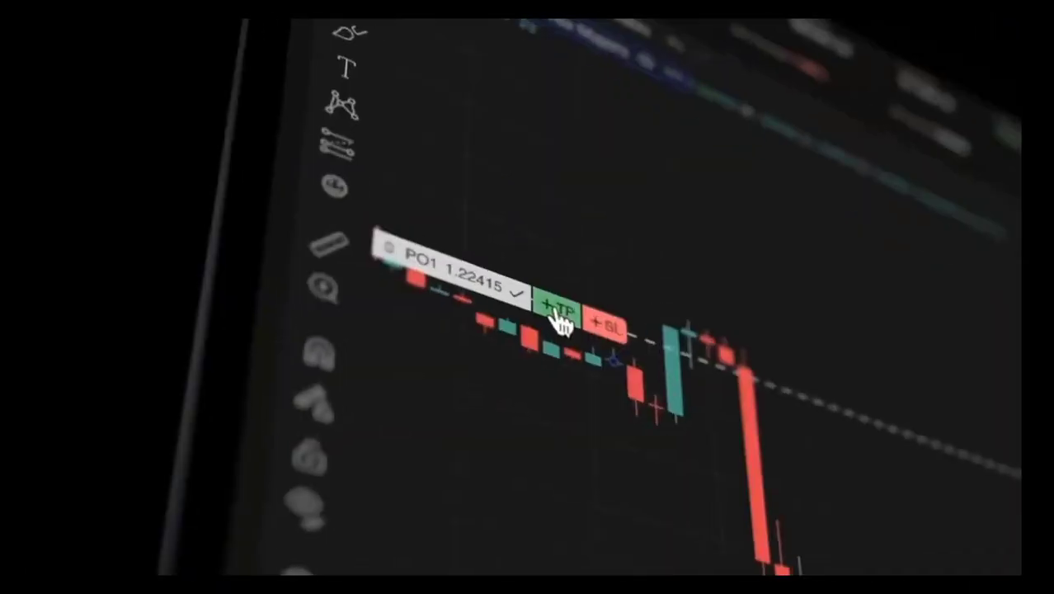
Add take-profit and stop-loss lines to the pending order, then raise the take-profit to $47.51
{"action": "left_click", "coordinate": [558, 317]}
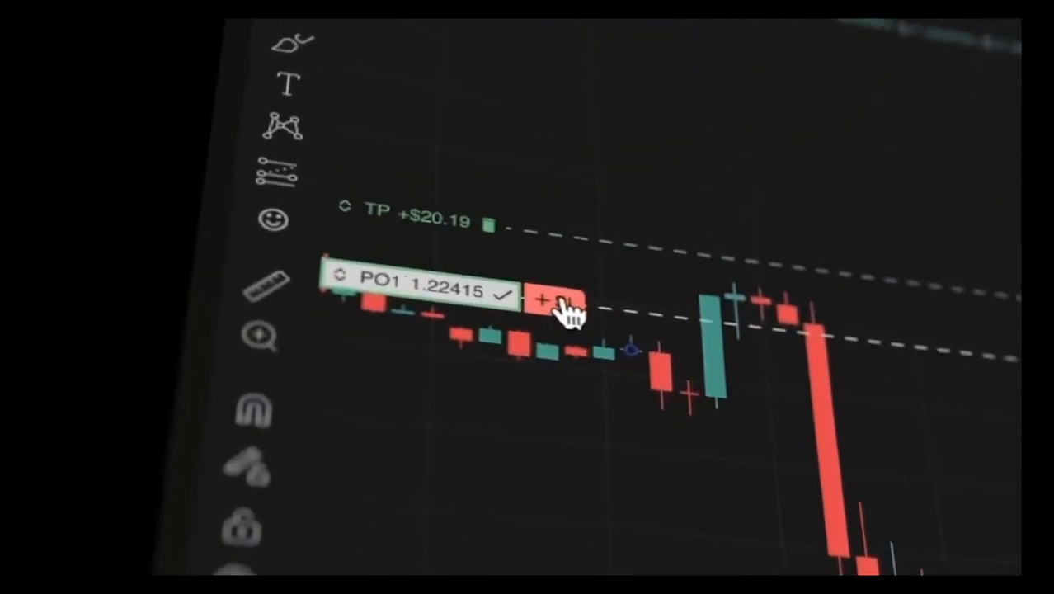
{"action": "left_click", "coordinate": [605, 325]}
{"action": "left_click_drag", "start_coordinate": [419, 232], "coordinate": [414, 148]}
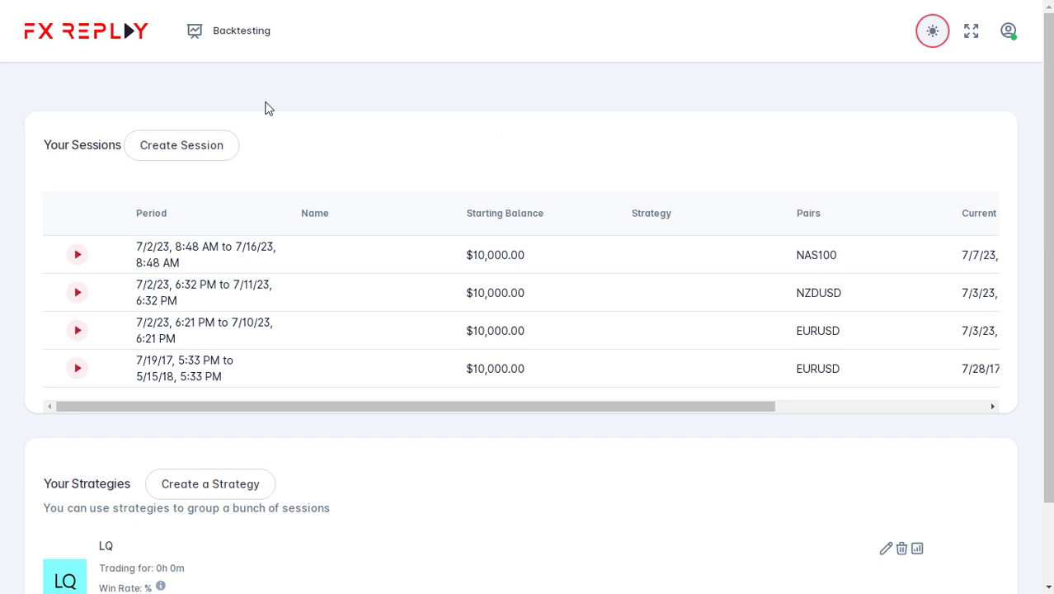
{"action": "left_click", "coordinate": [179, 148]}
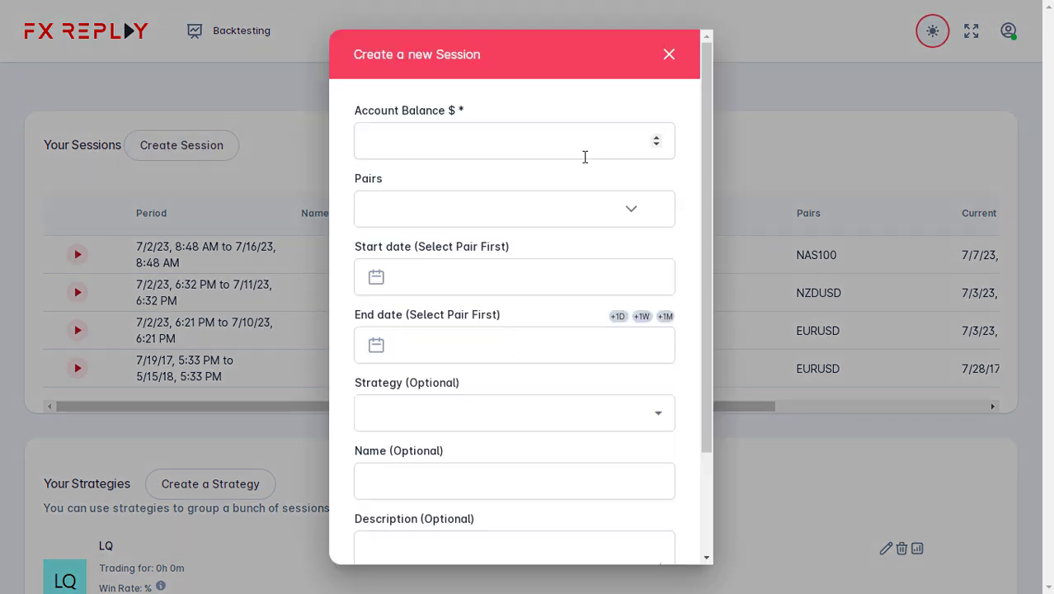
{"action": "left_click", "coordinate": [562, 143]}
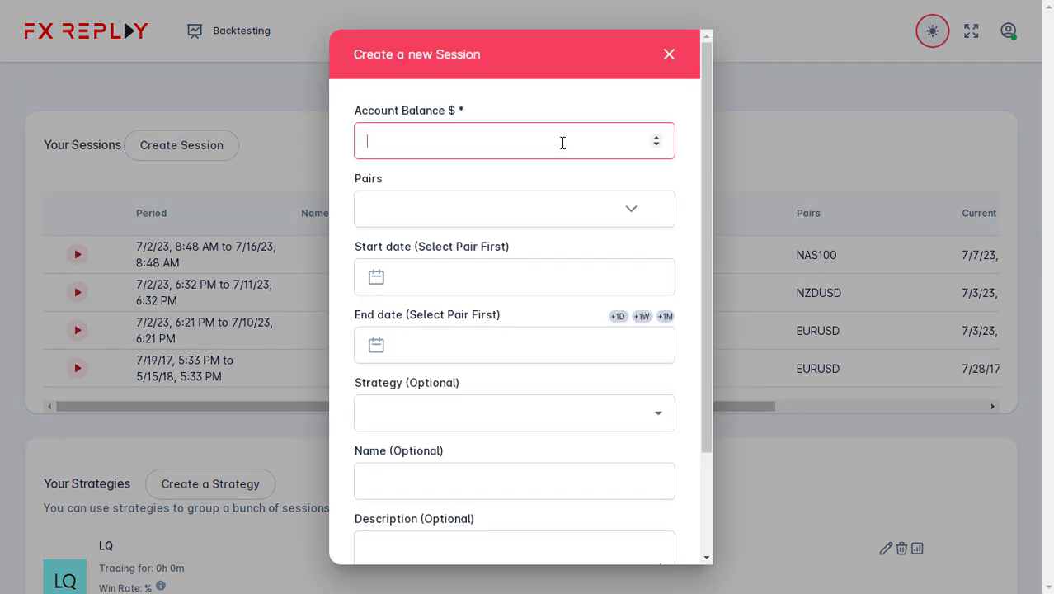
{"action": "type", "text": "10000"}
{"action": "left_click", "coordinate": [457, 212]}
{"action": "left_click", "coordinate": [454, 271]}
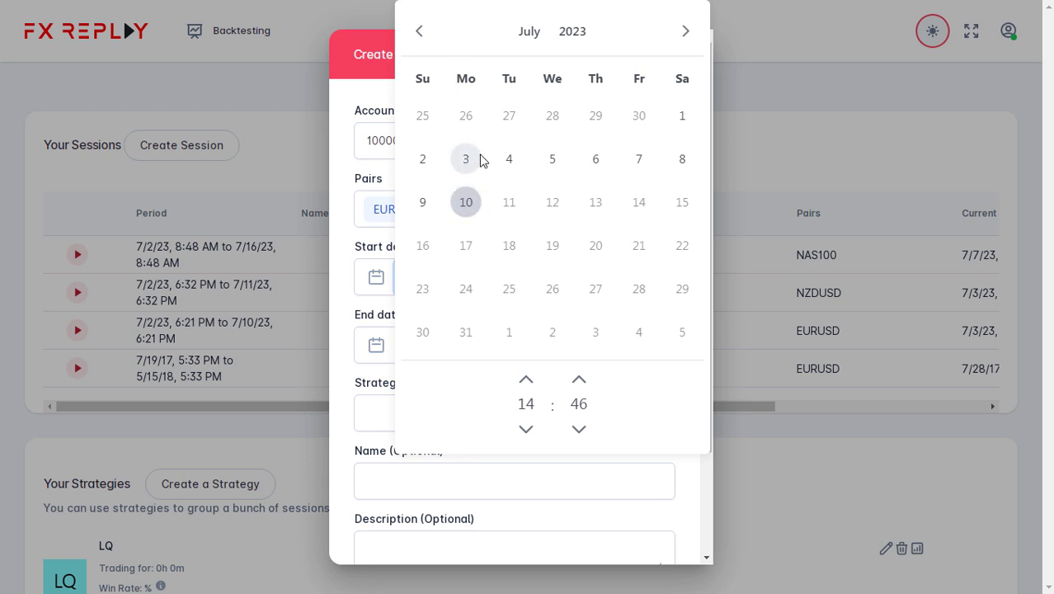
{"action": "key", "text": "Escape"}
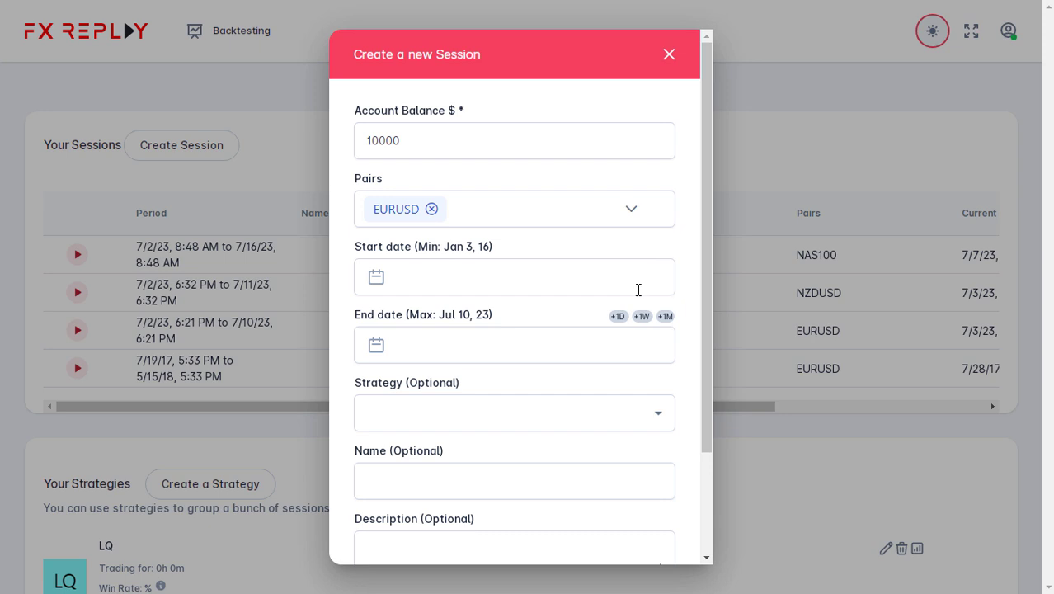
{"action": "left_click", "coordinate": [508, 282]}
{"action": "key", "text": "Escape"}
{"action": "scroll", "coordinate": [527, 243], "scroll_direction": "down", "scroll_amount": 3}
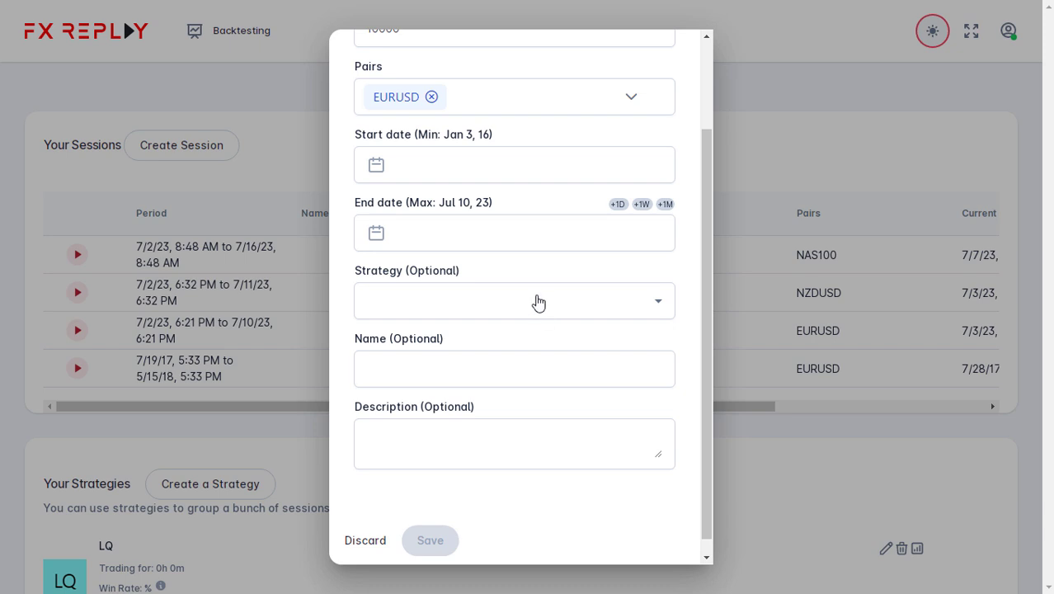
{"action": "left_click", "coordinate": [533, 303]}
{"action": "left_click", "coordinate": [541, 267]}
{"action": "left_click", "coordinate": [502, 300]}
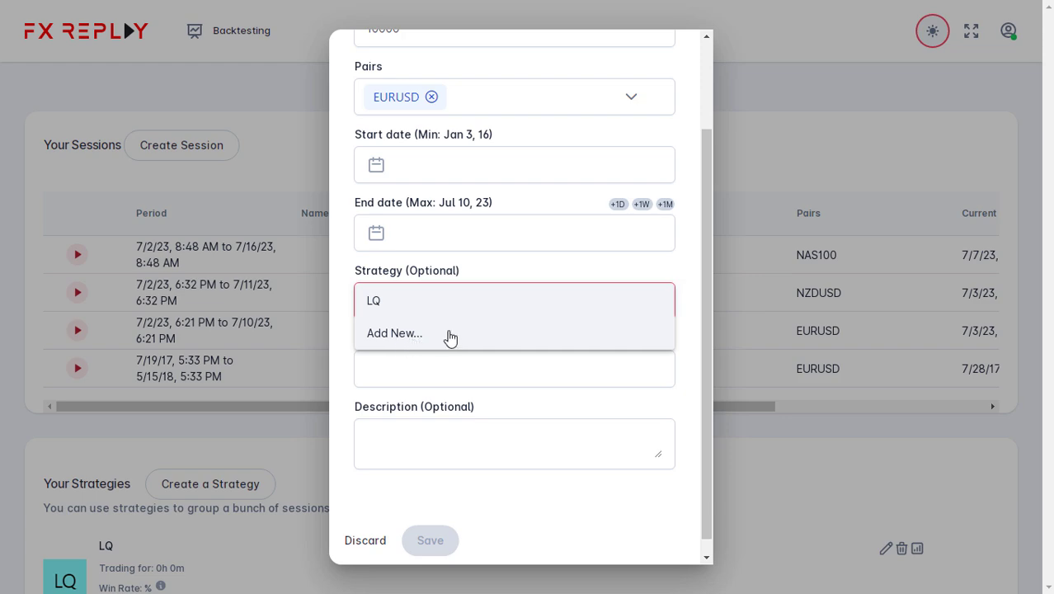
{"action": "left_click", "coordinate": [412, 340]}
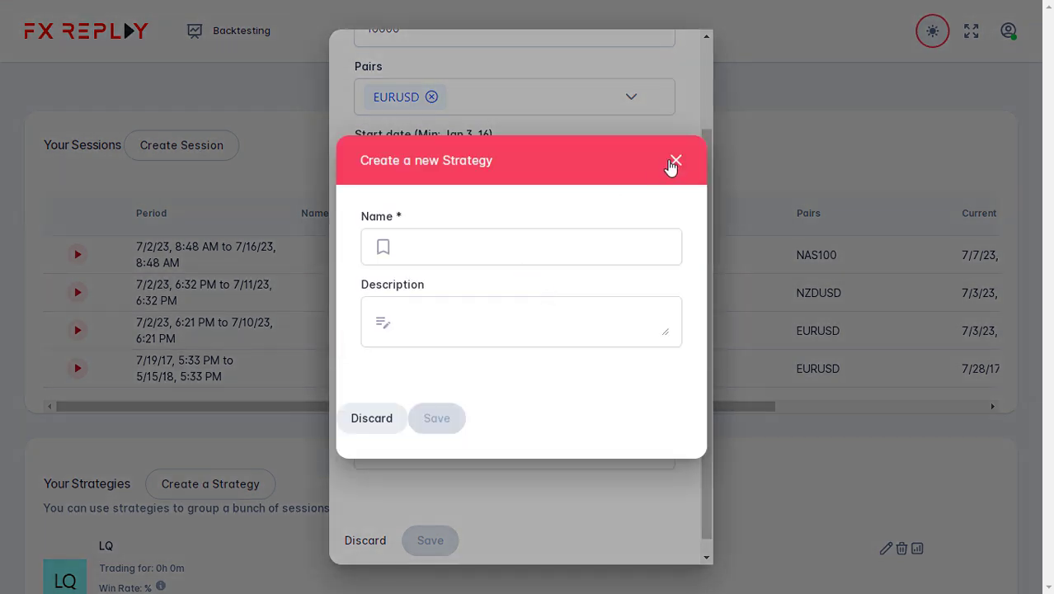
{"action": "left_click", "coordinate": [677, 162]}
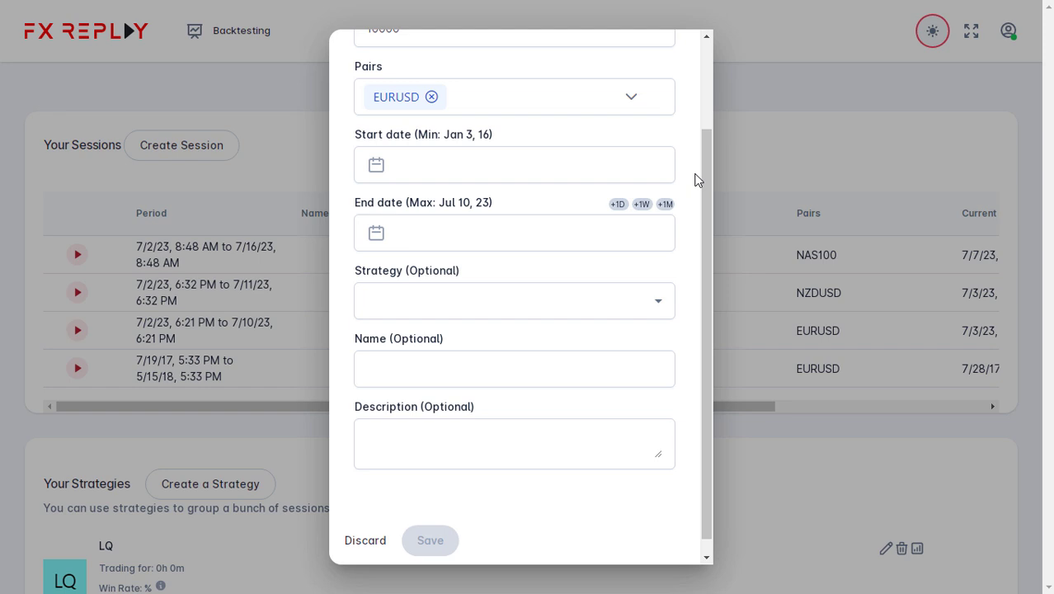
{"action": "scroll", "coordinate": [695, 179], "scroll_direction": "down", "scroll_amount": 1}
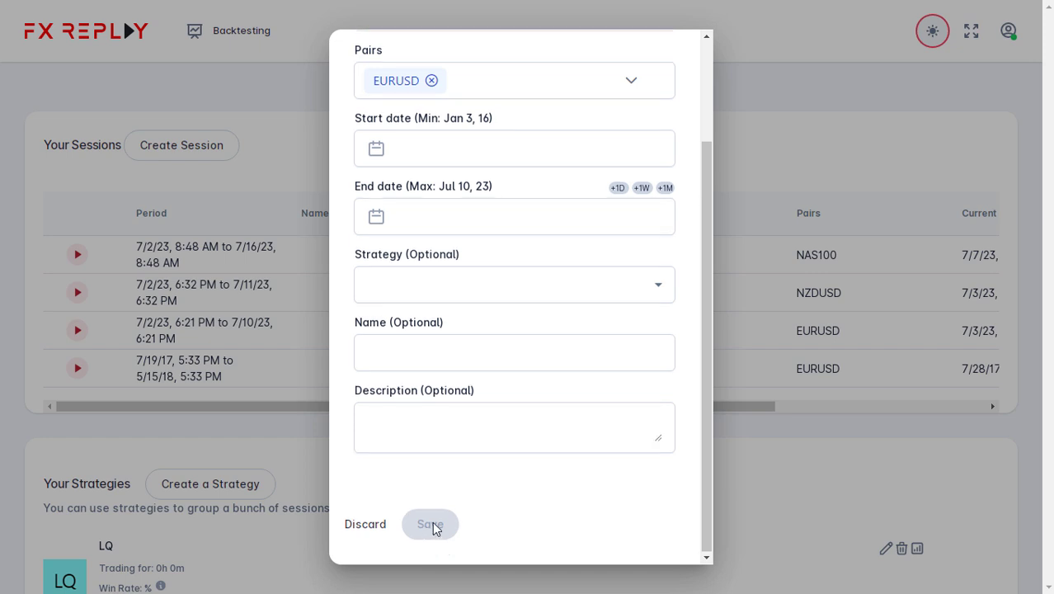
{"action": "scroll", "coordinate": [705, 99], "scroll_direction": "up", "scroll_amount": 3}
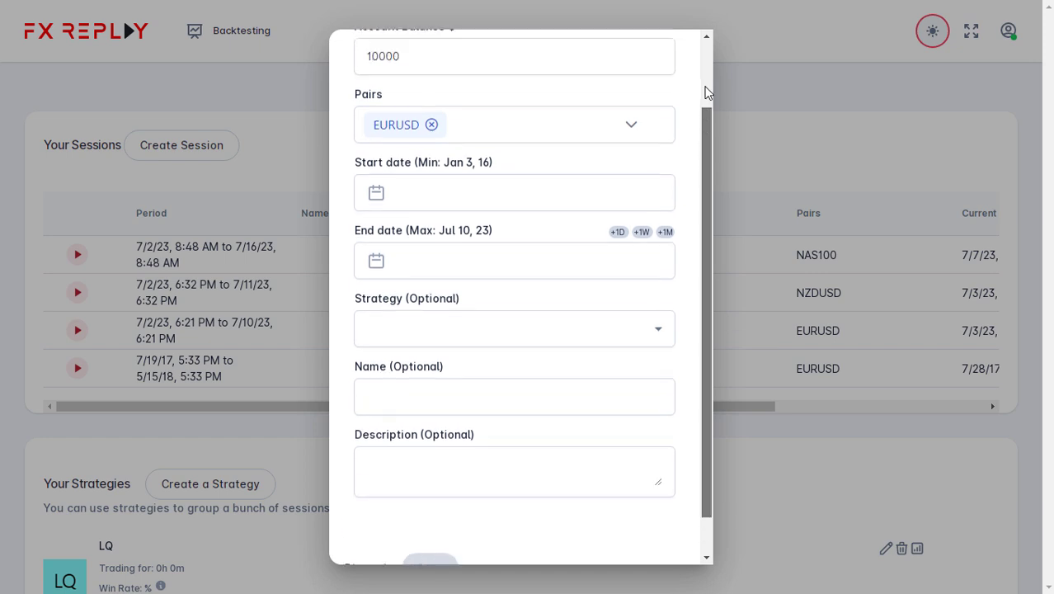
{"action": "left_click", "coordinate": [668, 37]}
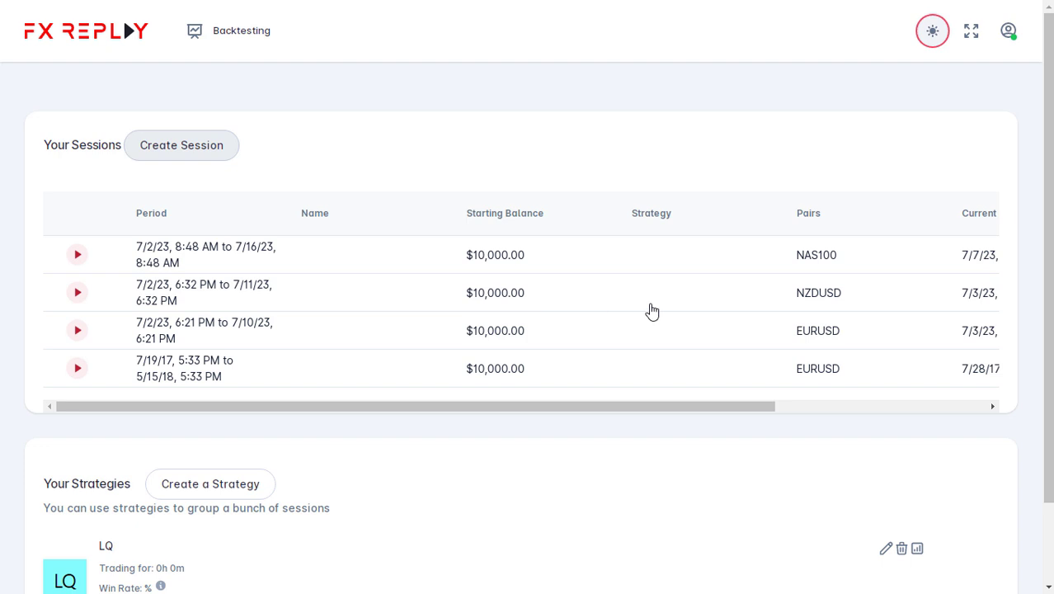
Launch the EURUSD session replay, collapse the positions panel, and switch to 15-minute candles
{"action": "left_click", "coordinate": [78, 330]}
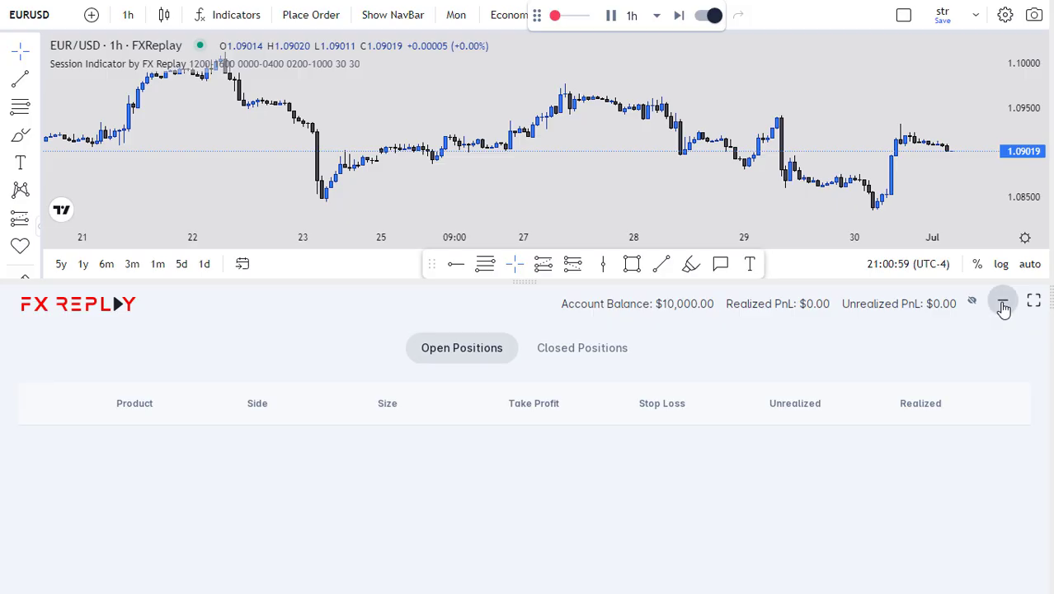
{"action": "left_click", "coordinate": [1000, 304]}
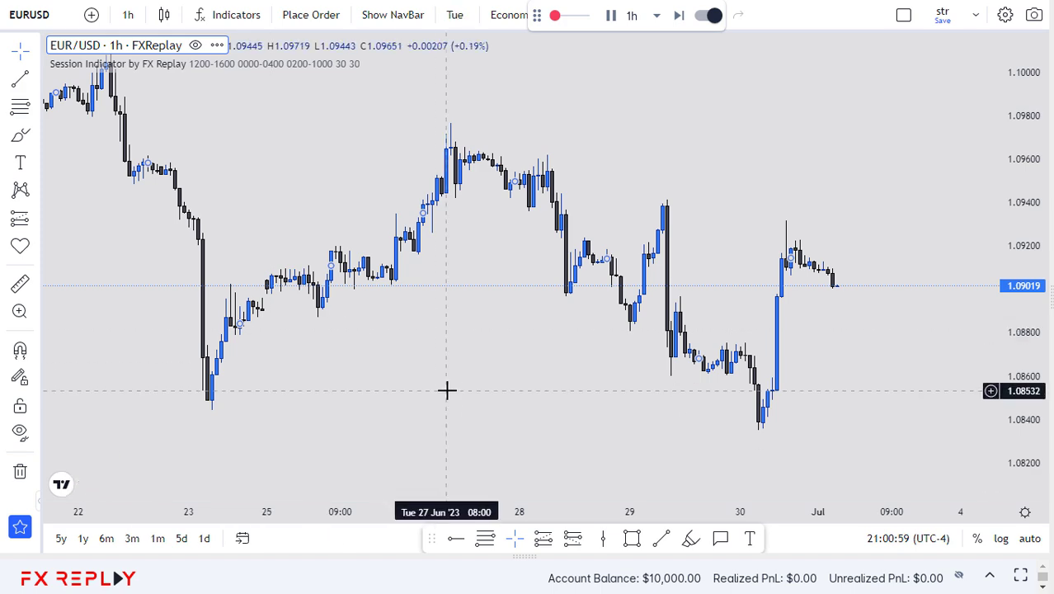
{"action": "left_click_drag", "start_coordinate": [758, 422], "coordinate": [541, 423]}
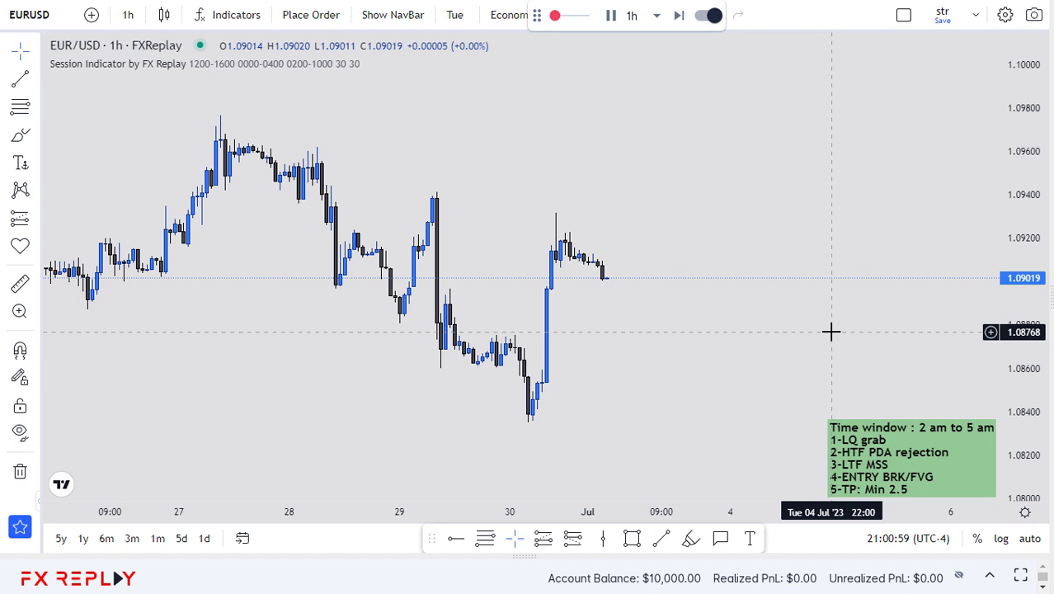
{"action": "type", "text": "15"}
{"action": "key", "text": "Return"}
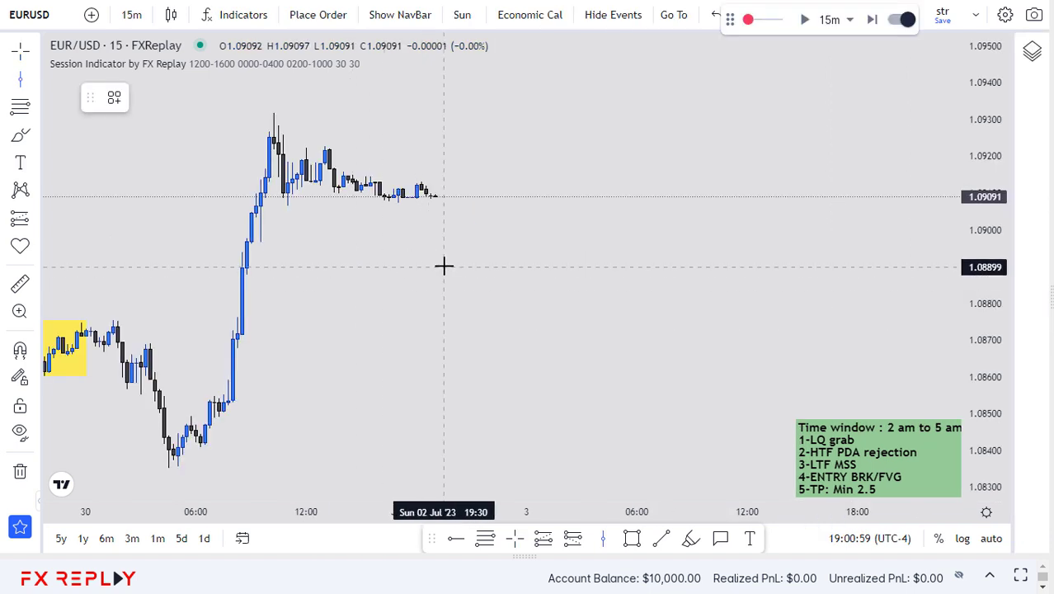
Move the green Time window note and drop it back in place
{"action": "left_click", "coordinate": [563, 254]}
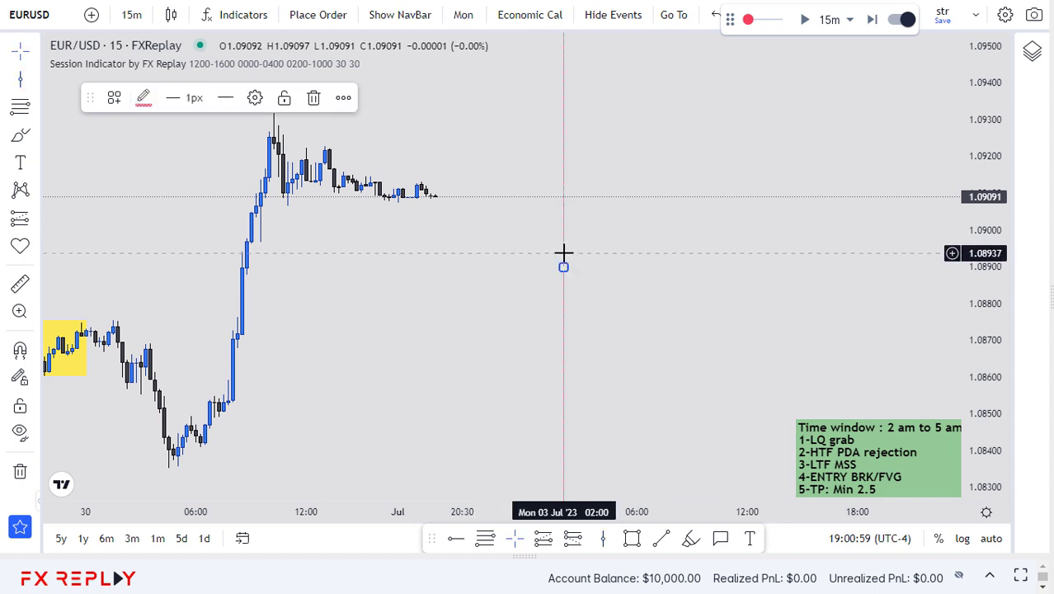
{"action": "mouse_move", "coordinate": [884, 441]}
{"action": "left_mouse_down"}
{"action": "mouse_move", "coordinate": [857, 435]}
{"action": "mouse_move", "coordinate": [880, 441]}
{"action": "left_mouse_up"}
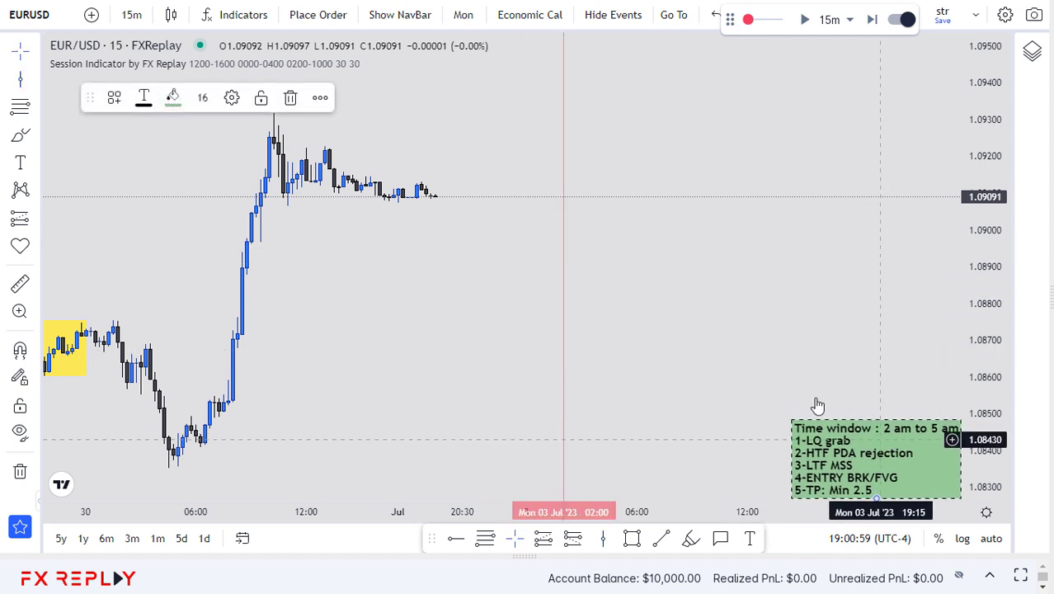
{"action": "left_click", "coordinate": [745, 285]}
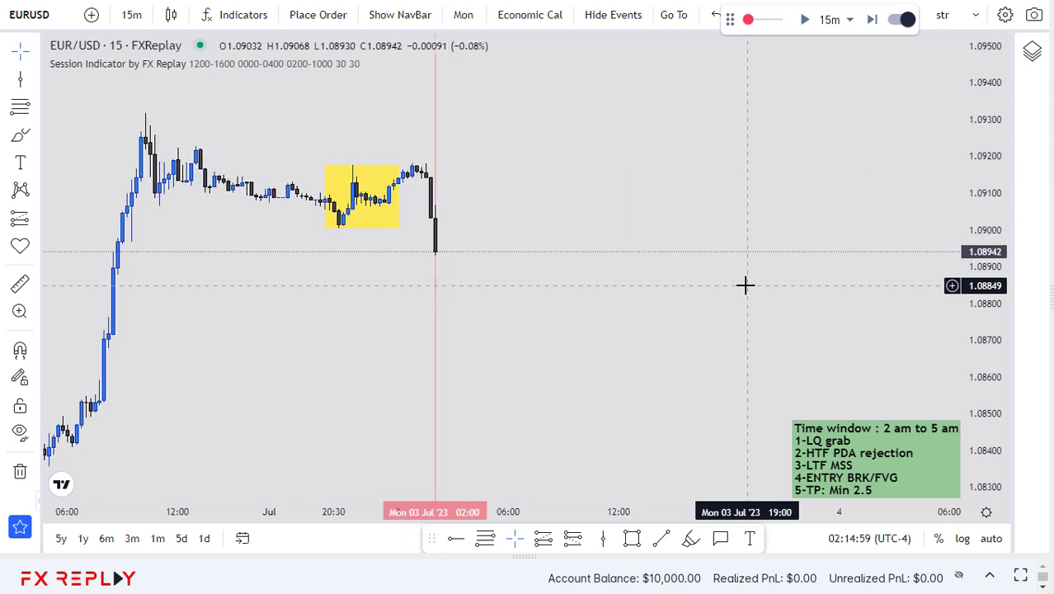
Draw a horizontal line at 1.09002, then switch the chart to 30-minute candles
{"action": "left_click", "coordinate": [456, 538]}
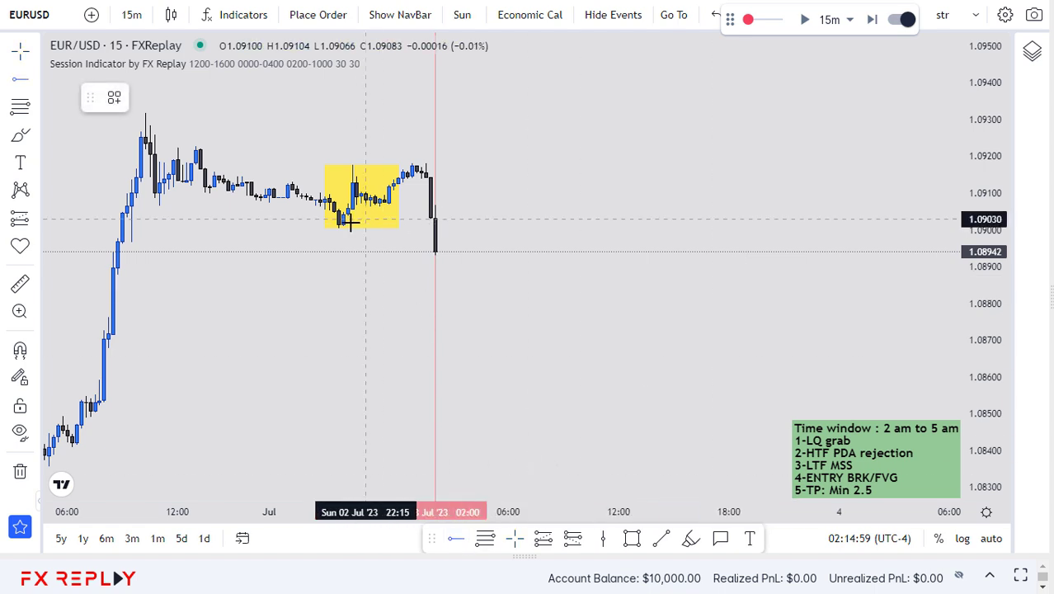
{"action": "left_click", "coordinate": [339, 229]}
{"action": "left_click_drag", "start_coordinate": [355, 128], "coordinate": [449, 147]}
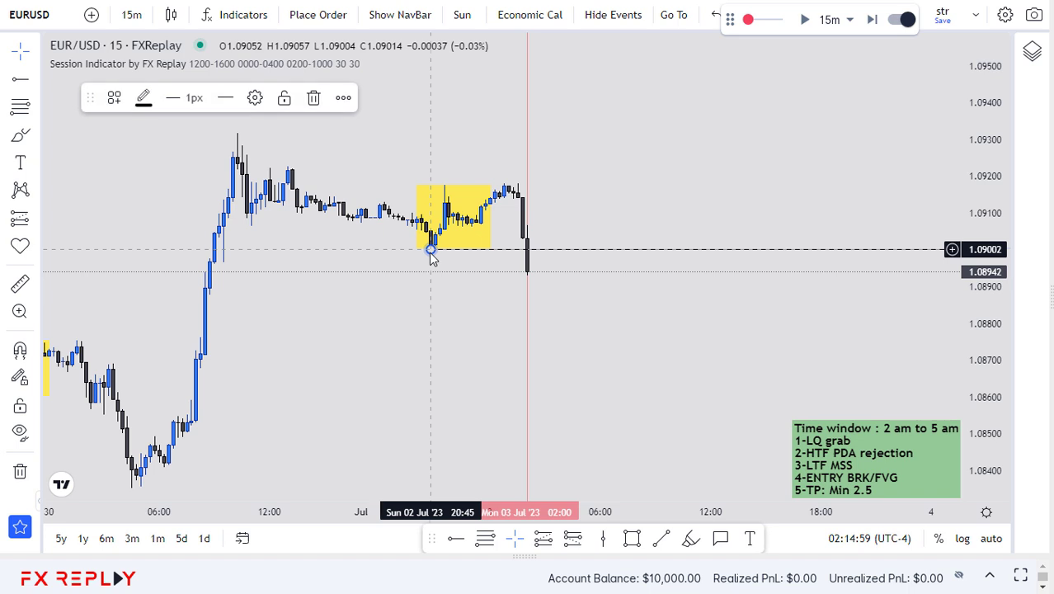
{"action": "left_click", "coordinate": [385, 275]}
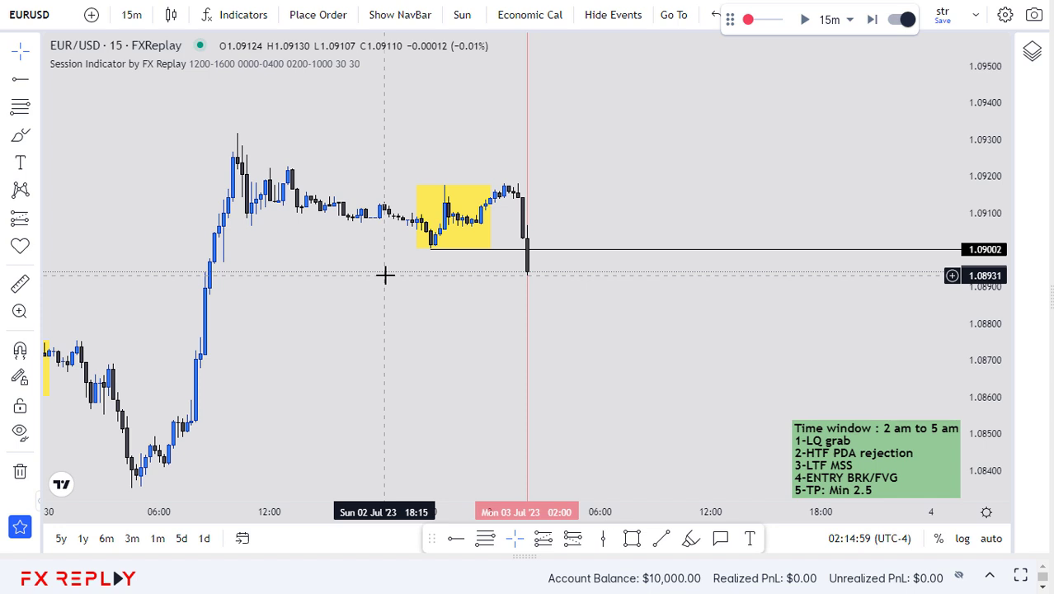
{"action": "left_click_drag", "start_coordinate": [385, 274], "coordinate": [406, 257]}
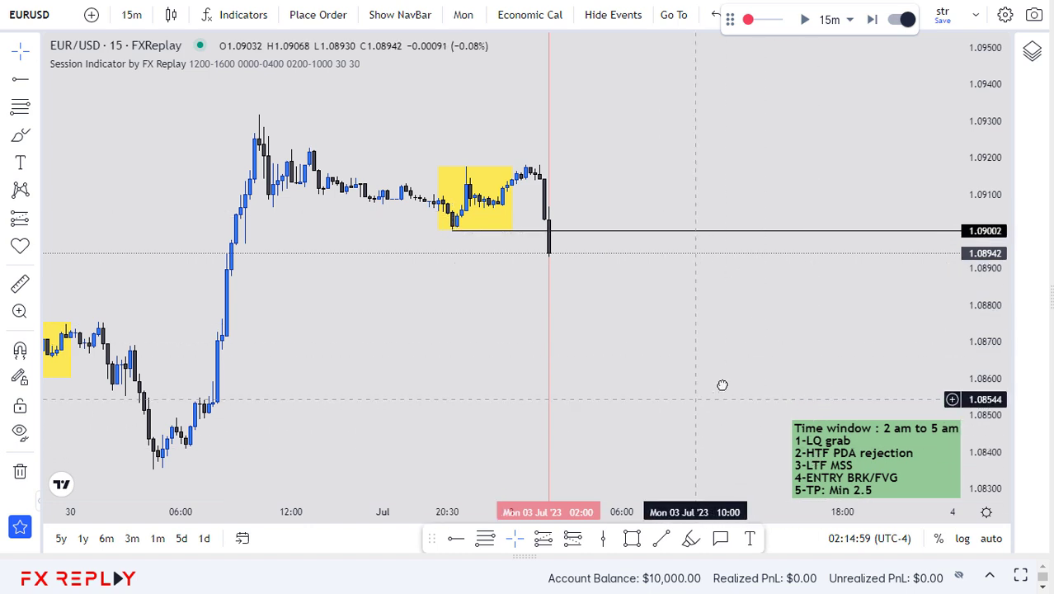
{"action": "type", "text": "30"}
{"action": "key", "text": "Return"}
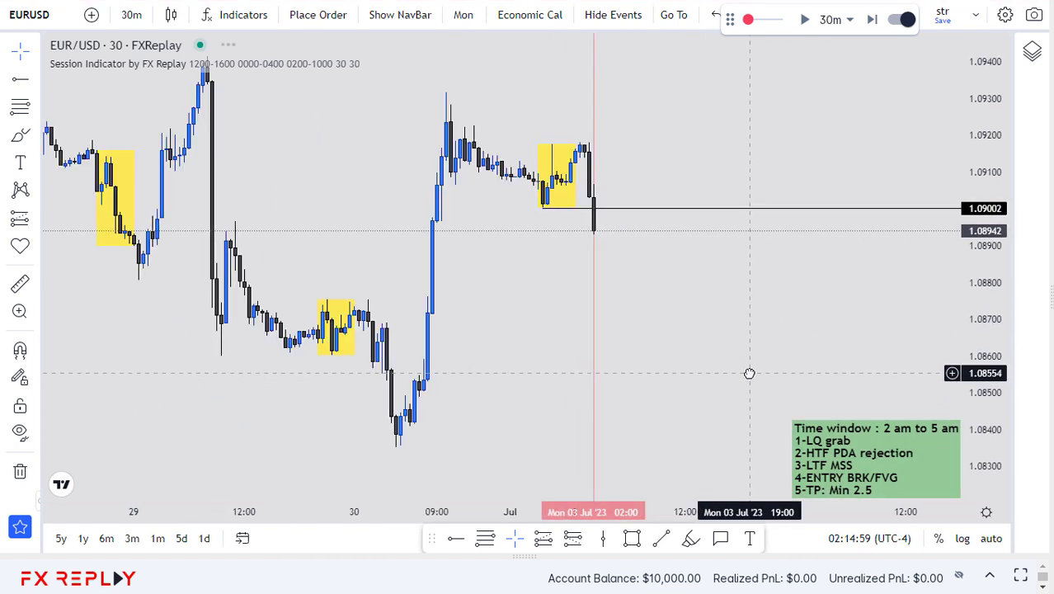
Draw a zone from 1.08758 to 1.08954 on the big candle, extended past 3 Jul
{"action": "left_click", "coordinate": [632, 538]}
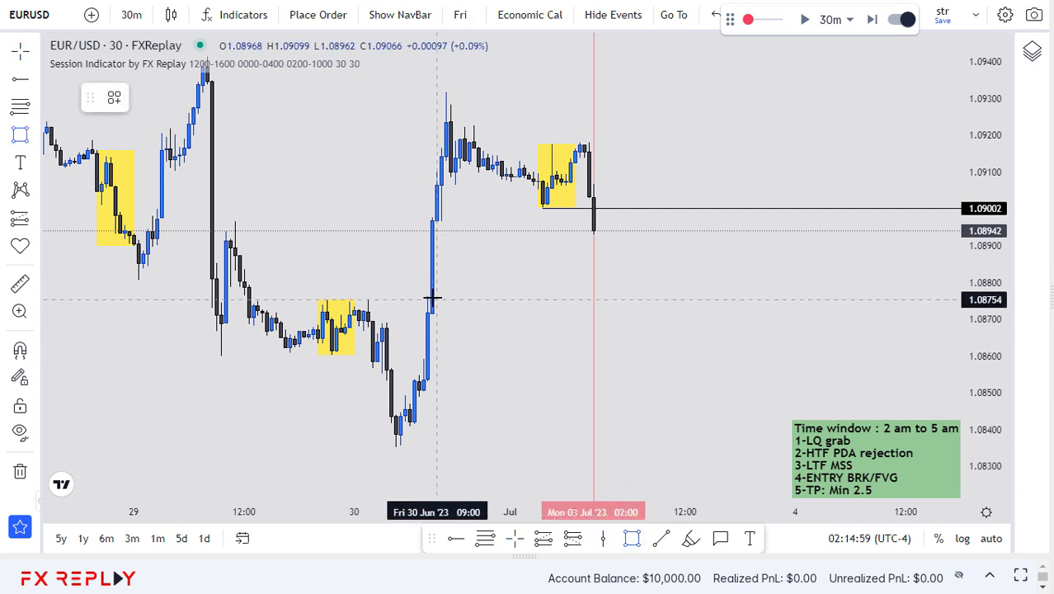
{"action": "left_click_drag", "start_coordinate": [433, 299], "coordinate": [435, 226]}
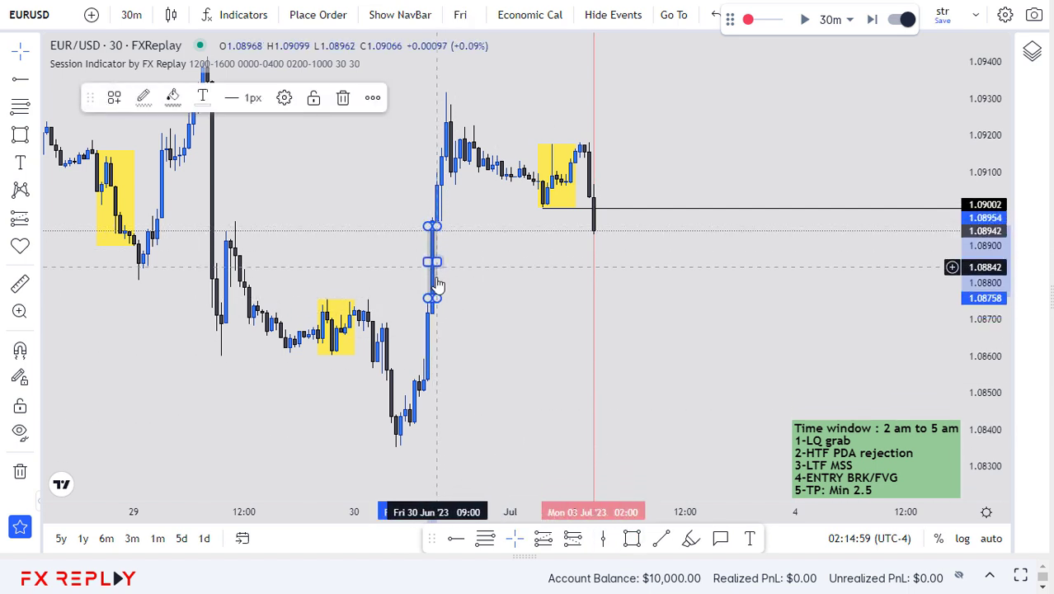
{"action": "left_click_drag", "start_coordinate": [517, 251], "coordinate": [734, 232]}
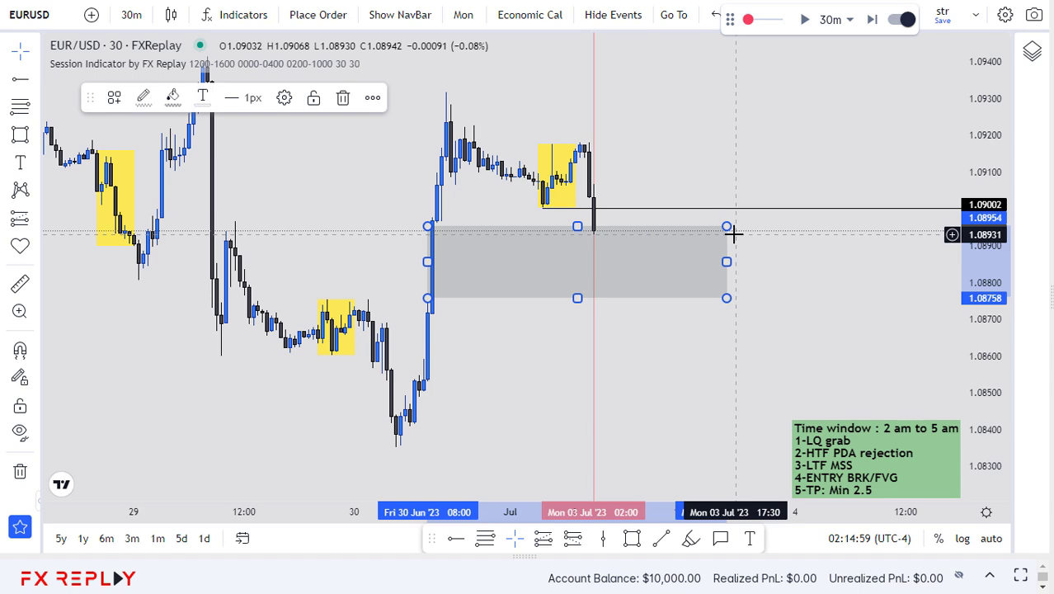
Switch to 5-minute candles and step the replay forward two times
{"action": "type", "text": "5"}
{"action": "key", "text": "Return"}
{"action": "left_click_drag", "start_coordinate": [862, 132], "coordinate": [766, 174]}
{"action": "key", "text": "shift+Right"}
{"action": "key", "text": "shift+Right"}
{"action": "key", "text": "shift+Right"}
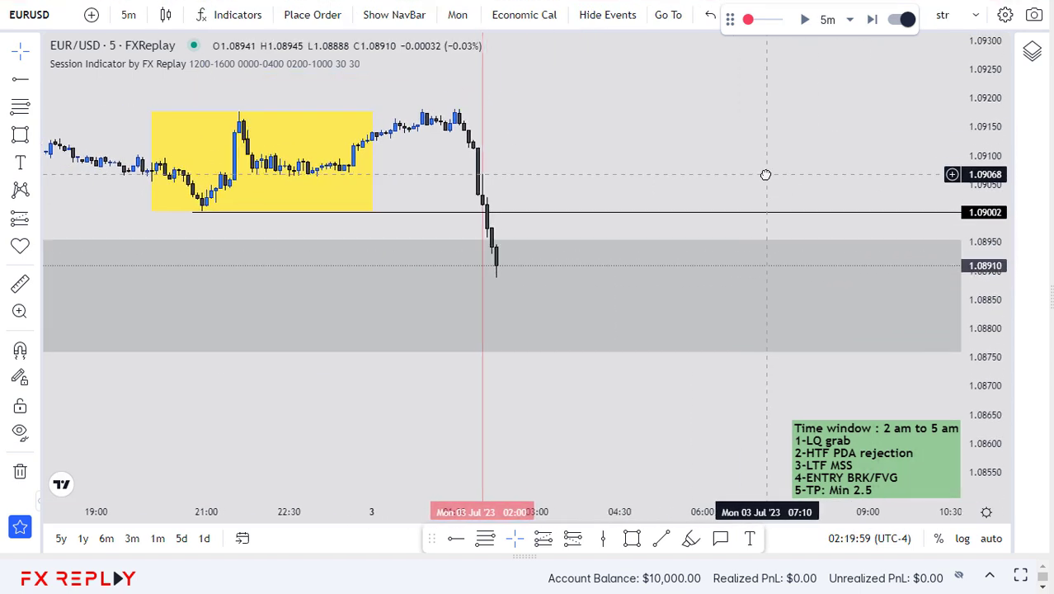
{"action": "key", "text": "shift+Right"}
{"action": "key", "text": "shift+Right"}
{"action": "key", "text": "shift+Right"}
{"action": "key", "text": "shift+Right"}
{"action": "key", "text": "shift+Right"}
{"action": "key", "text": "shift+Right"}
{"action": "key", "text": "shift+Right"}
{"action": "key", "text": "shift+Right"}
{"action": "key", "text": "shift+Right"}
{"action": "key", "text": "shift+Right"}
{"action": "key", "text": "shift+Right"}
{"action": "key", "text": "shift+Right"}
{"action": "key", "text": "shift+Right"}
{"action": "key", "text": "shift+Right"}
{"action": "key", "text": "shift+Right"}
{"action": "key", "text": "shift+Right"}
{"action": "key", "text": "shift+Right"}
{"action": "key", "text": "shift+Right"}
{"action": "key", "text": "shift+Right"}
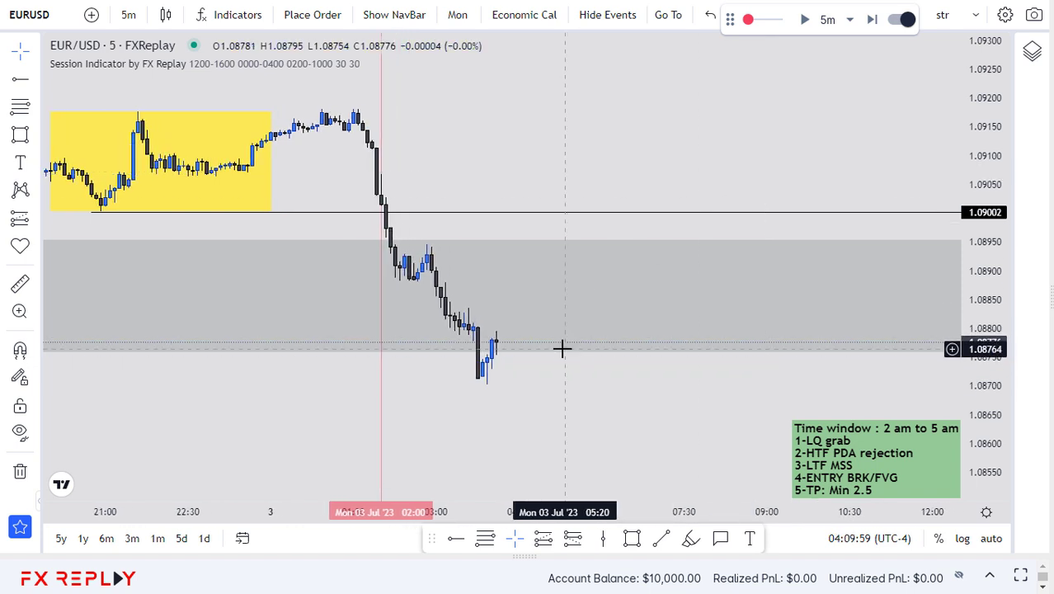
Delete the old grey zone, then move through 30-minute to 1-hour candles
{"action": "key", "text": "Delete"}
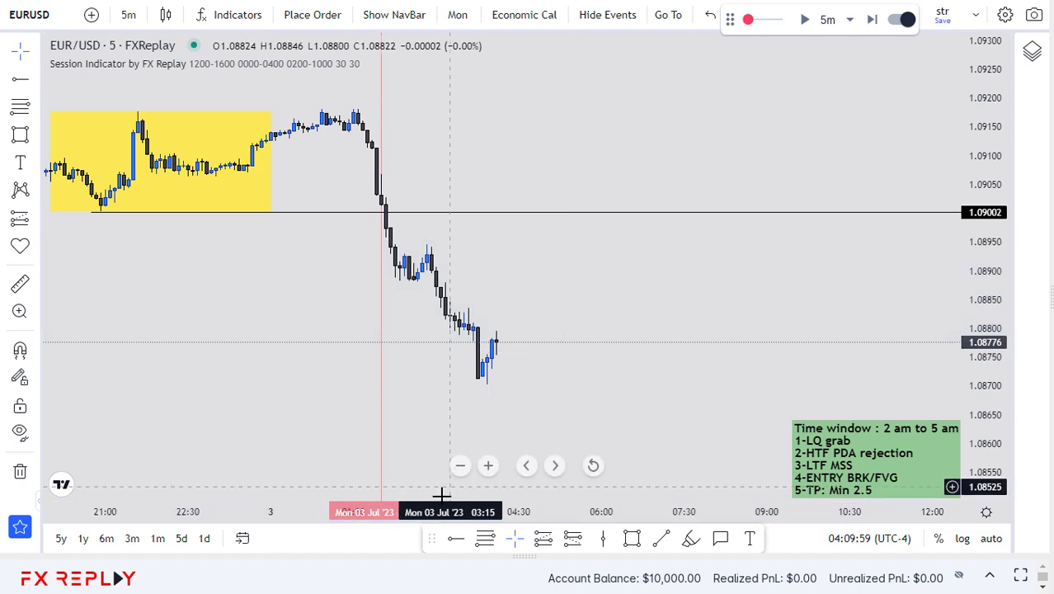
{"action": "scroll", "coordinate": [652, 444], "scroll_direction": "down", "scroll_amount": 5}
{"action": "left_click_drag", "start_coordinate": [689, 446], "coordinate": [612, 302]}
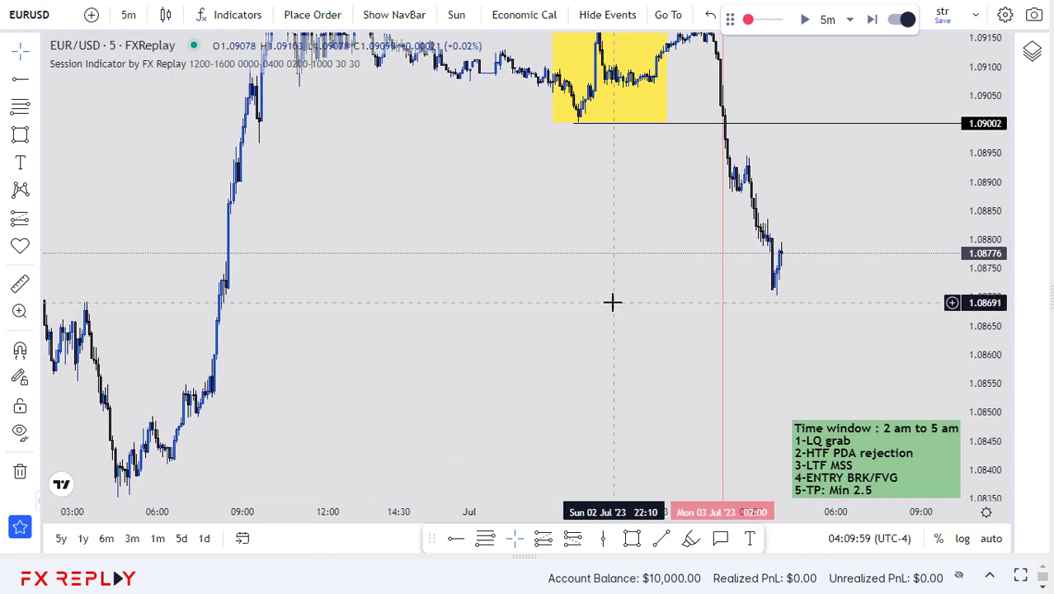
{"action": "type", "text": "30"}
{"action": "key", "text": "Return"}
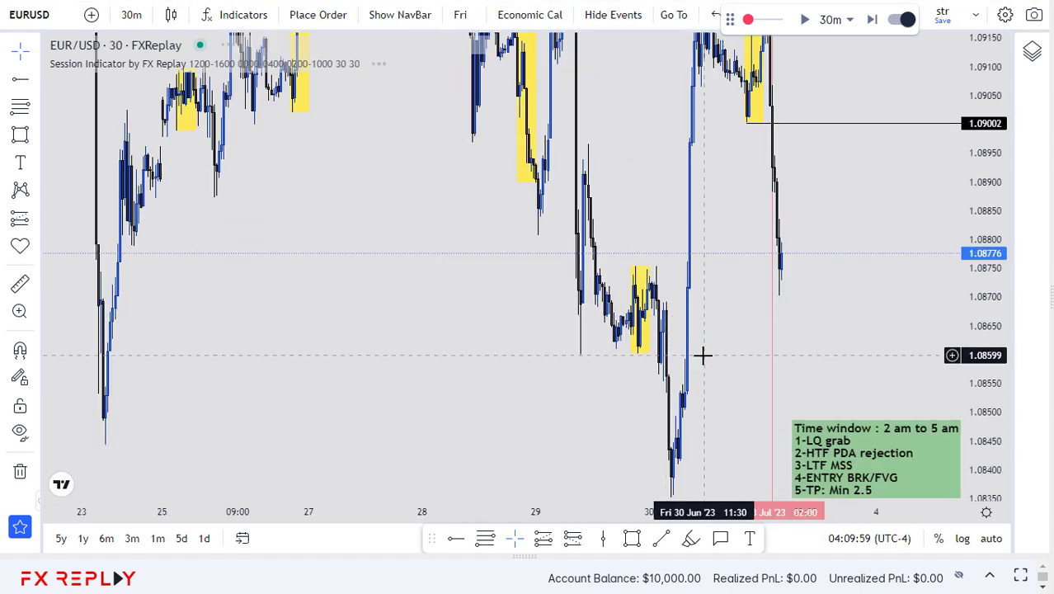
{"action": "scroll", "coordinate": [534, 325], "scroll_direction": "up", "scroll_amount": 3}
{"action": "type", "text": "1h"}
{"action": "key", "text": "Return"}
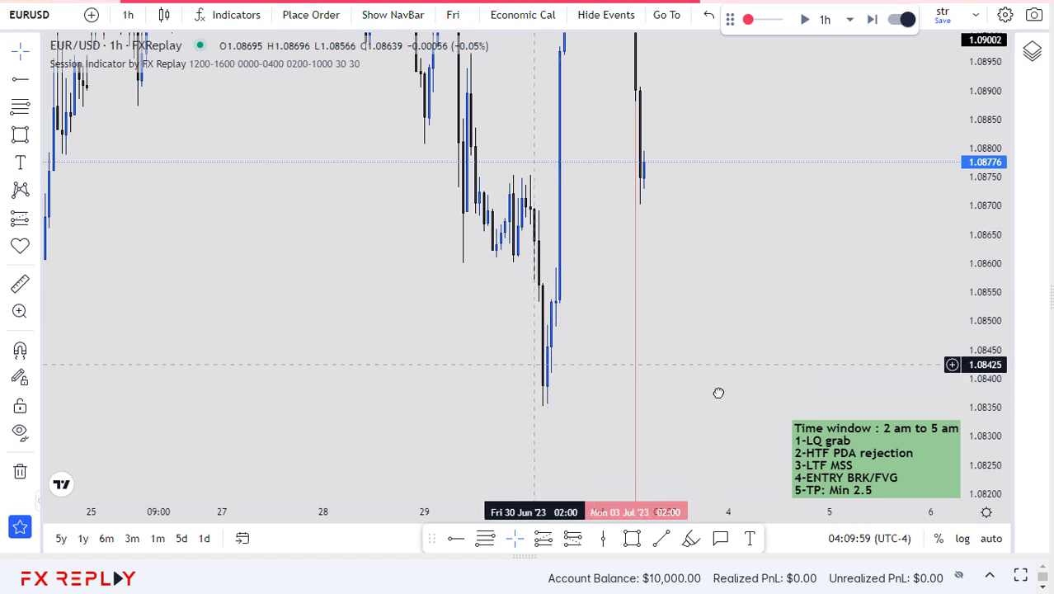
Zoom in and draw a grey zone over the hourly gap, stretched further right
{"action": "left_click", "coordinate": [493, 467]}
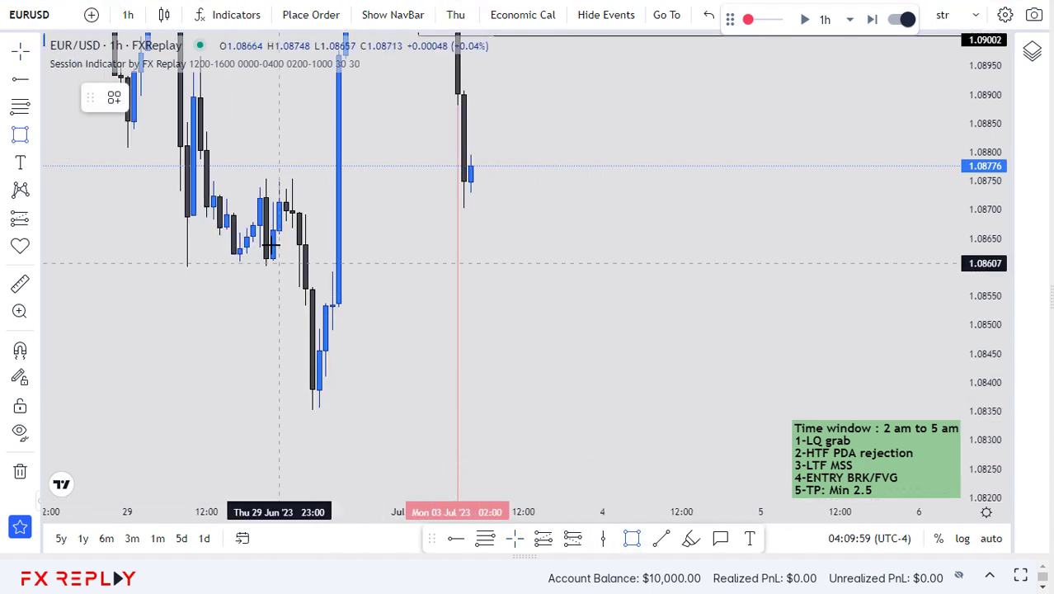
{"action": "mouse_move", "coordinate": [272, 259]}
{"action": "left_mouse_down"}
{"action": "mouse_move", "coordinate": [291, 199]}
{"action": "mouse_move", "coordinate": [598, 226]}
{"action": "mouse_move", "coordinate": [759, 226]}
{"action": "left_mouse_up"}
{"action": "left_click_drag", "start_coordinate": [638, 146], "coordinate": [805, 193]}
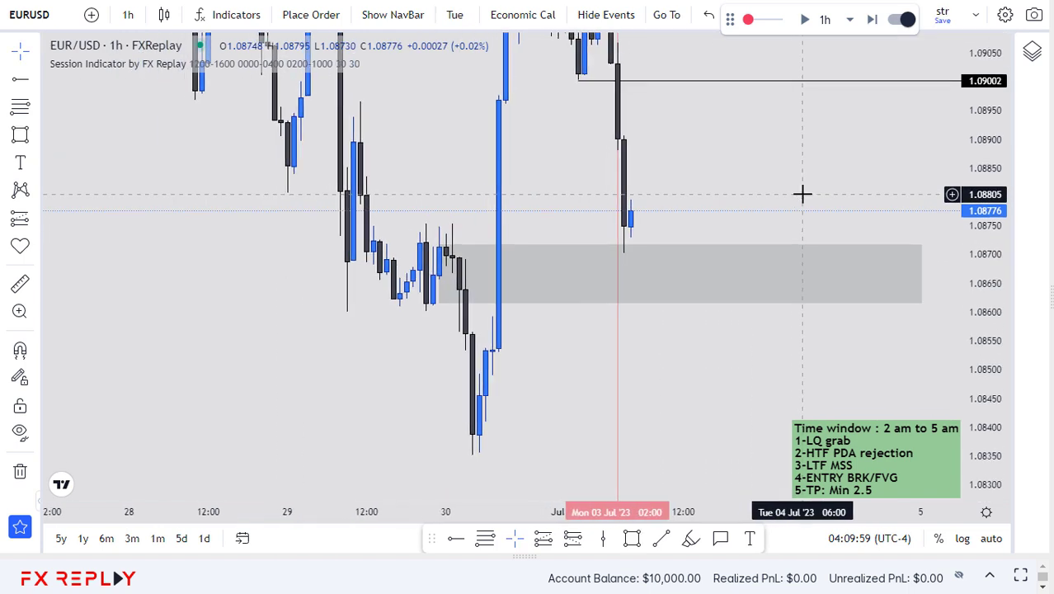
{"action": "left_click", "coordinate": [639, 252]}
{"action": "left_click", "coordinate": [647, 217]}
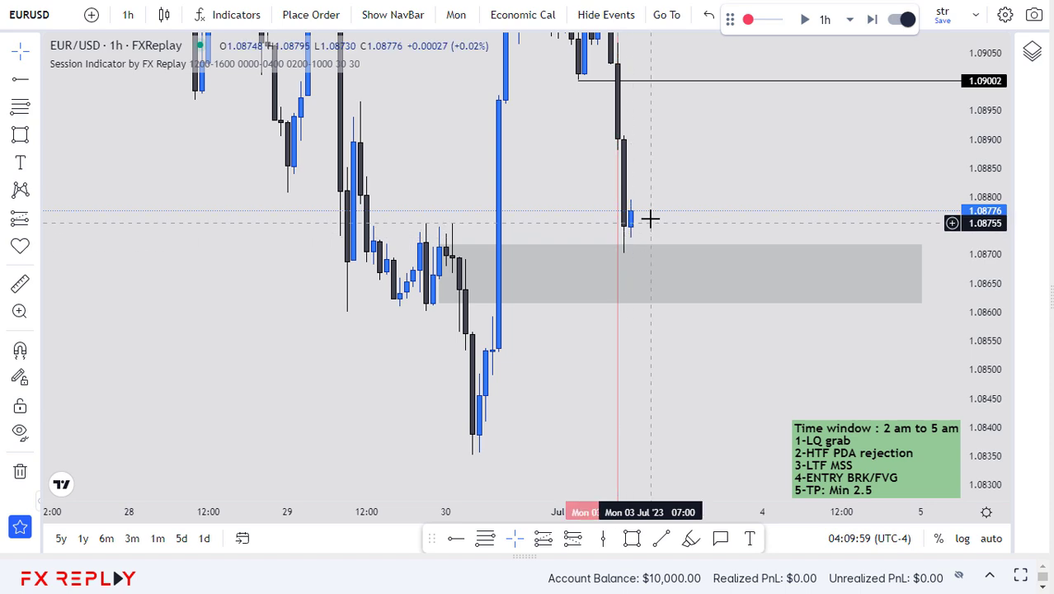
{"action": "left_click_drag", "start_coordinate": [669, 200], "coordinate": [660, 268]}
Align the 1.09002 level to the candle low, nudge the grey zone, and switch to 5-minute candles
{"action": "left_click", "coordinate": [592, 142]}
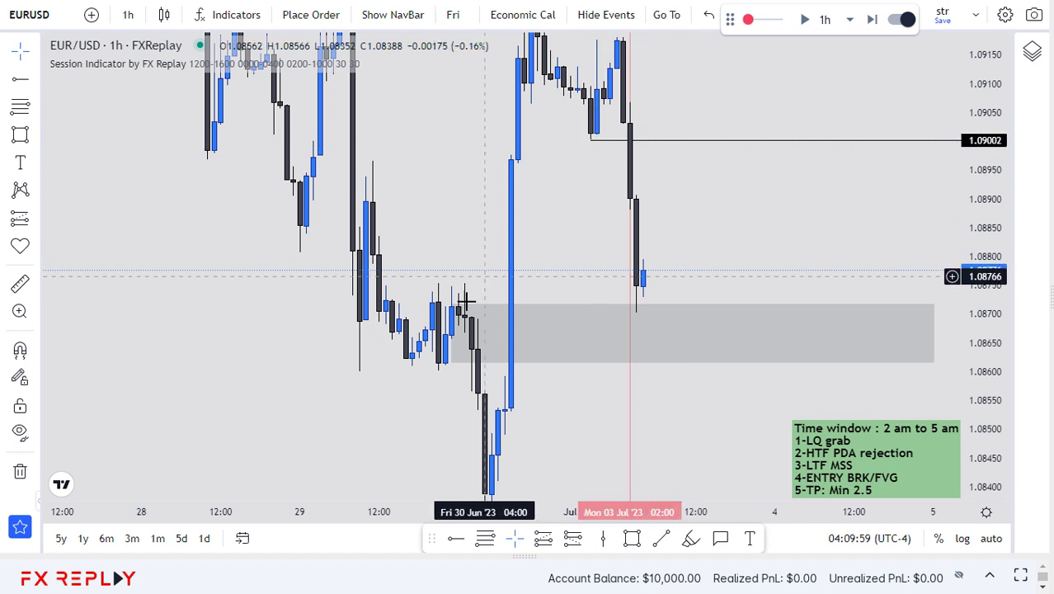
{"action": "left_click_drag", "start_coordinate": [462, 312], "coordinate": [467, 328]}
{"action": "left_click", "coordinate": [492, 226]}
{"action": "key", "text": "5"}
{"action": "key", "text": "Return"}
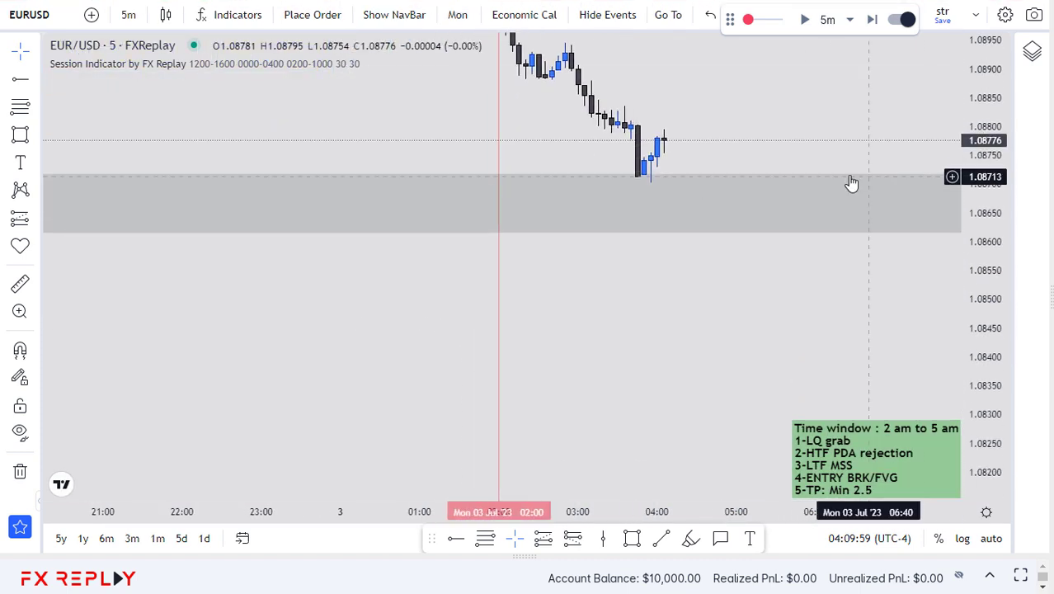
Switch to 3-minute candles with a stretched price scale, panned to the latest bars
{"action": "key", "text": "3"}
{"action": "key", "text": "Return"}
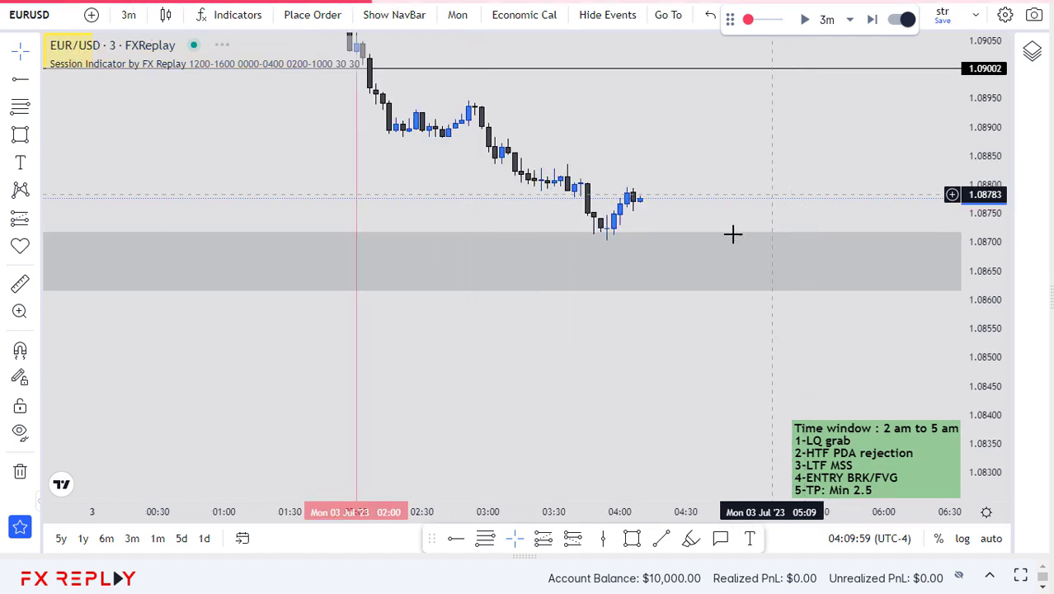
{"action": "left_click_drag", "start_coordinate": [988, 272], "coordinate": [988, 338]}
{"action": "left_click_drag", "start_coordinate": [848, 147], "coordinate": [671, 287]}
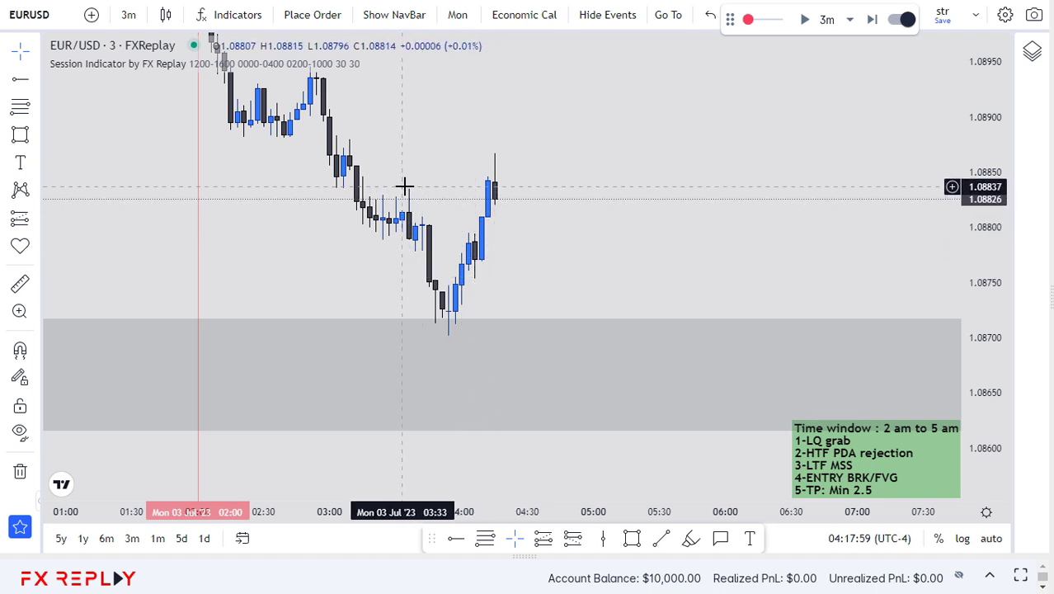
{"action": "left_click_drag", "start_coordinate": [461, 206], "coordinate": [420, 217]}
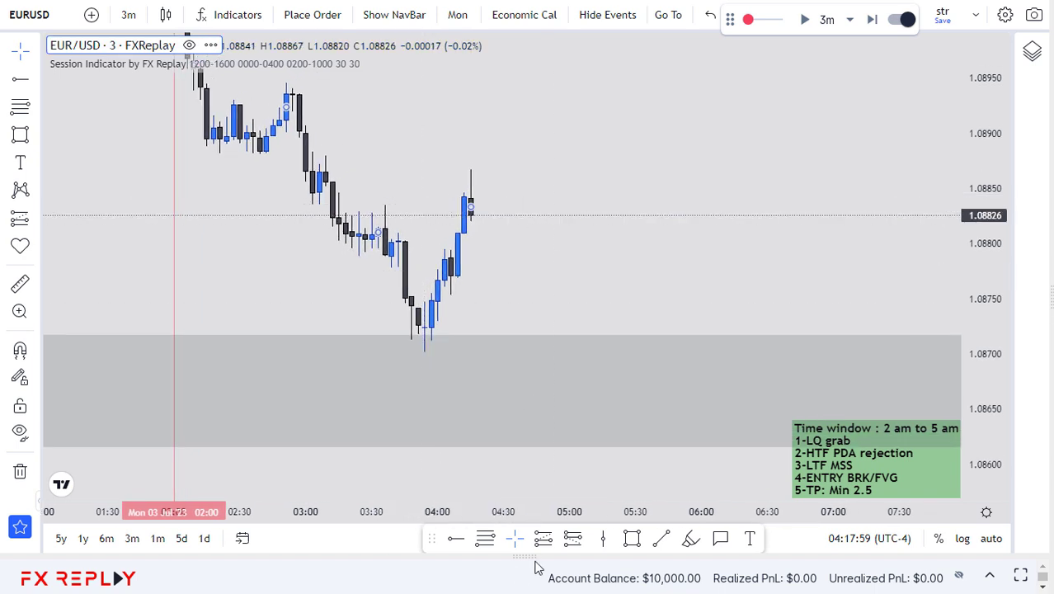
Place a two-point level drawing on the candles, then delete it again
{"action": "left_click", "coordinate": [486, 539]}
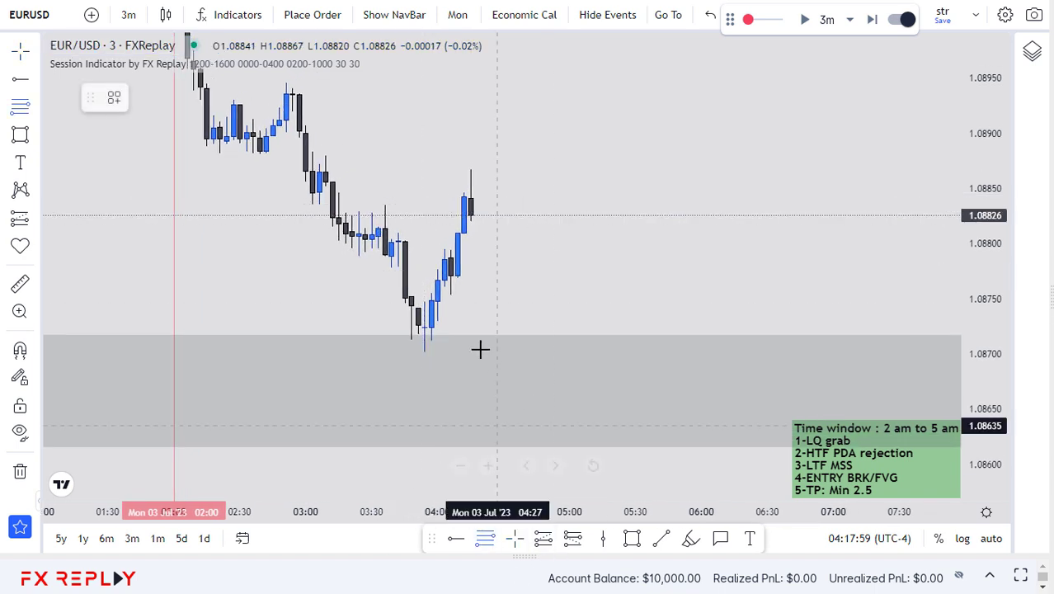
{"action": "left_click", "coordinate": [450, 292]}
{"action": "left_click", "coordinate": [476, 171]}
{"action": "key", "text": "Delete"}
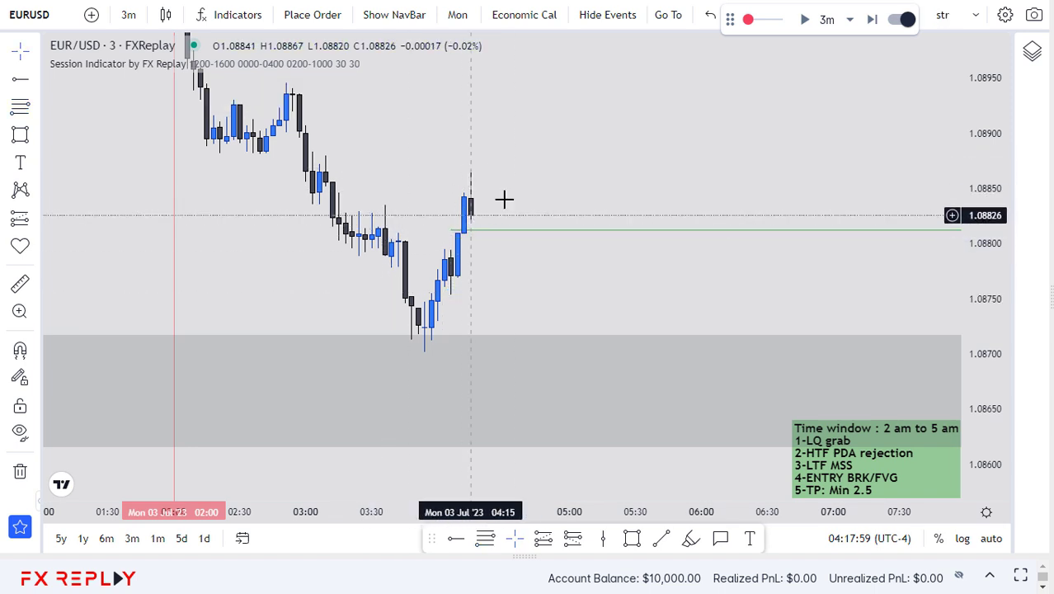
{"action": "left_click", "coordinate": [542, 540]}
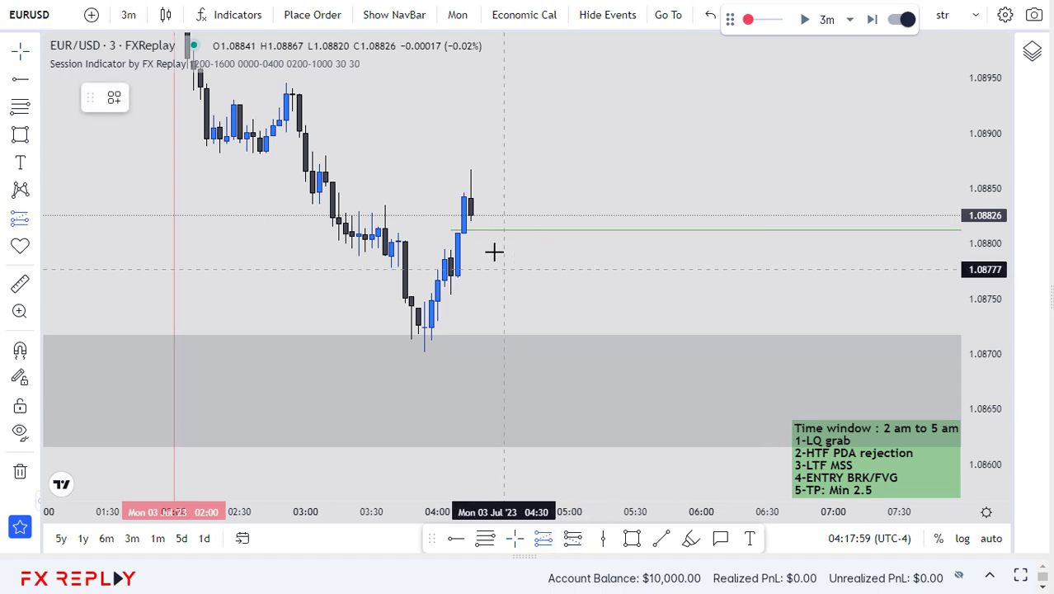
Place a long position at 1.08844 with its stop at the grey zone top, 1.08711
{"action": "left_click", "coordinate": [480, 233]}
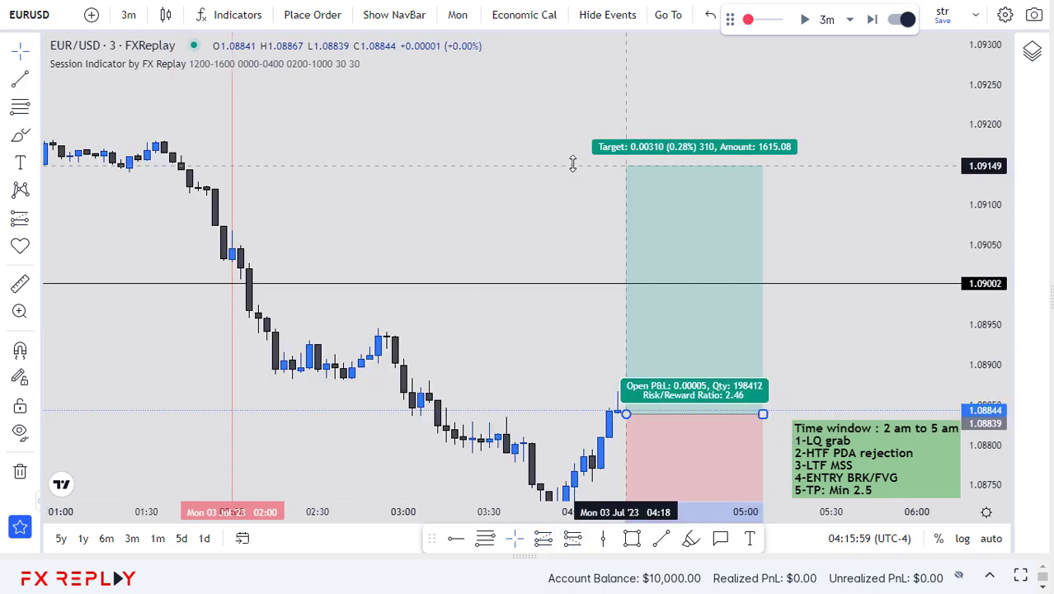
{"action": "left_click_drag", "start_coordinate": [574, 177], "coordinate": [452, 47]}
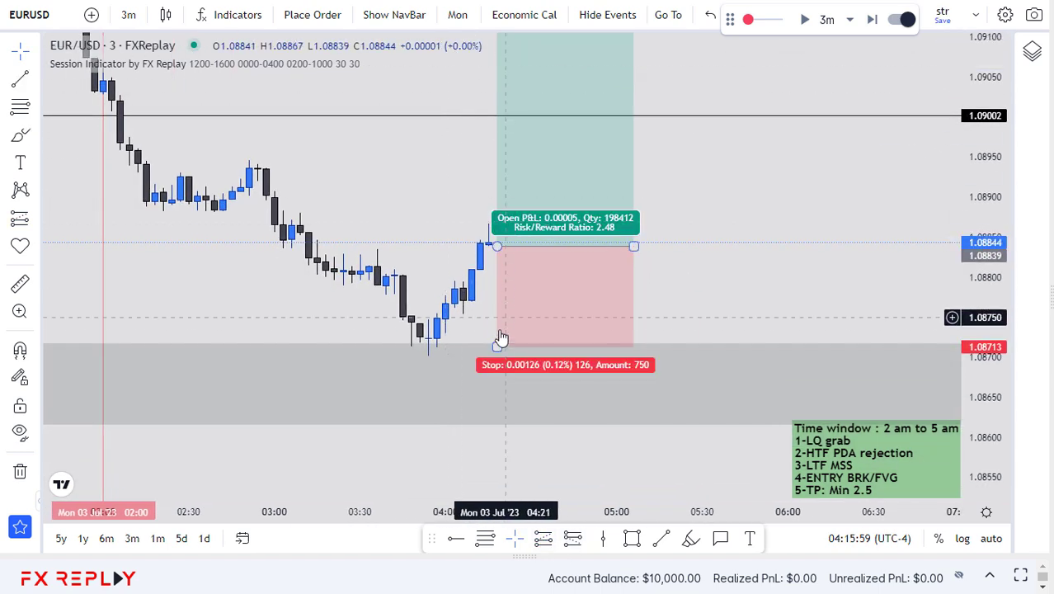
{"action": "mouse_move", "coordinate": [499, 346]}
{"action": "left_mouse_down"}
{"action": "mouse_move", "coordinate": [444, 344]}
{"action": "mouse_move", "coordinate": [454, 347]}
{"action": "left_mouse_up"}
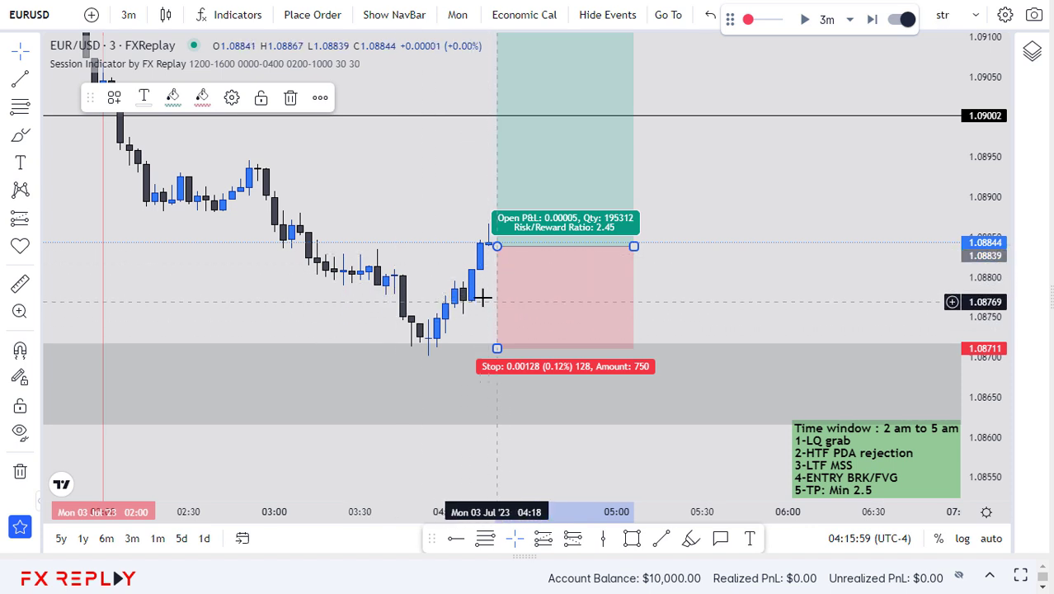
{"action": "mouse_move", "coordinate": [455, 187]}
{"action": "left_mouse_down"}
{"action": "mouse_move", "coordinate": [554, 322]}
{"action": "mouse_move", "coordinate": [518, 302]}
{"action": "mouse_move", "coordinate": [529, 270]}
{"action": "mouse_move", "coordinate": [572, 275]}
{"action": "mouse_move", "coordinate": [447, 226]}
{"action": "mouse_move", "coordinate": [347, 249]}
{"action": "left_mouse_up"}
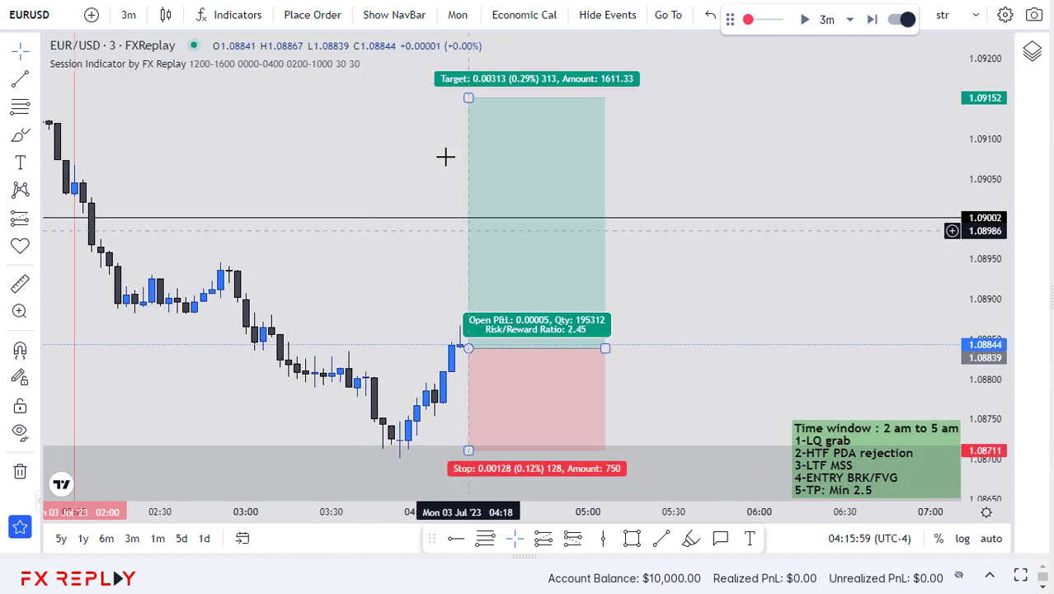
{"action": "scroll", "coordinate": [470, 161], "scroll_direction": "left", "scroll_amount": 3}
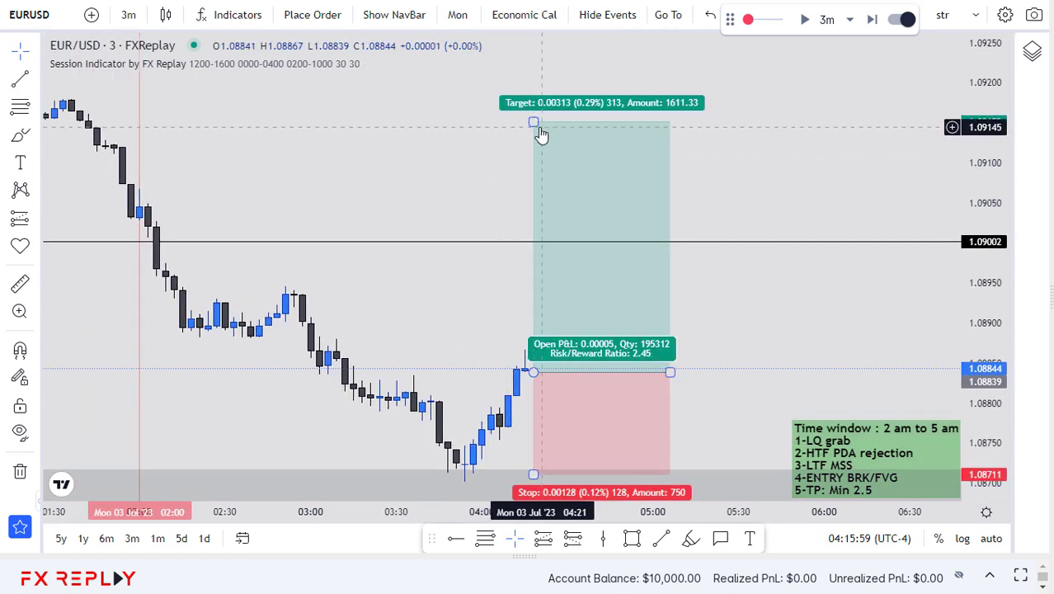
{"action": "scroll", "coordinate": [546, 176], "scroll_direction": "left", "scroll_amount": 3}
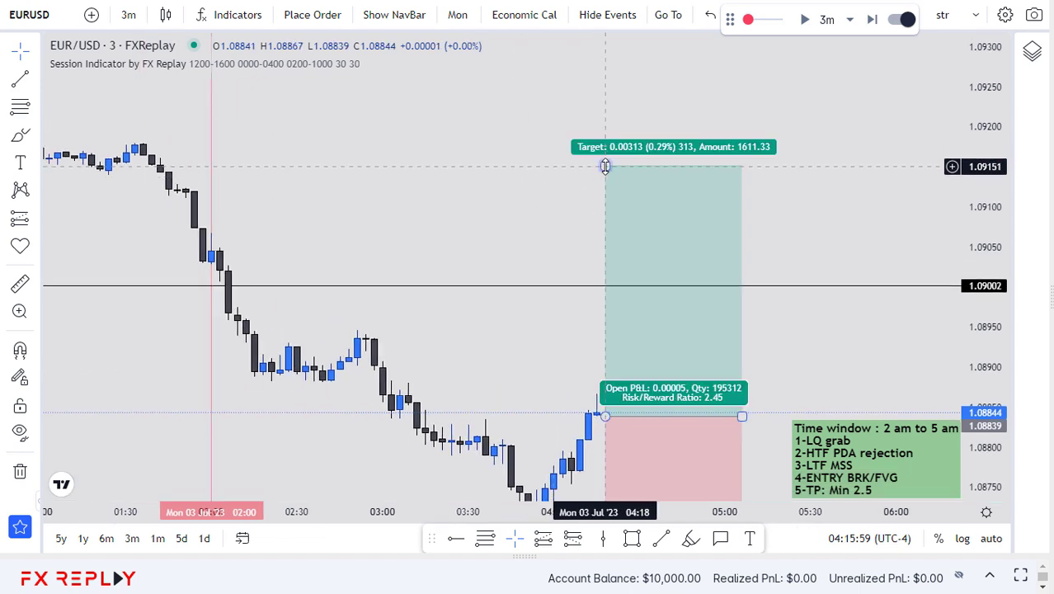
Raise the long position's target to 1.09181 and select the position drawing
{"action": "left_click", "coordinate": [605, 167]}
{"action": "left_click_drag", "start_coordinate": [605, 166], "coordinate": [606, 142]}
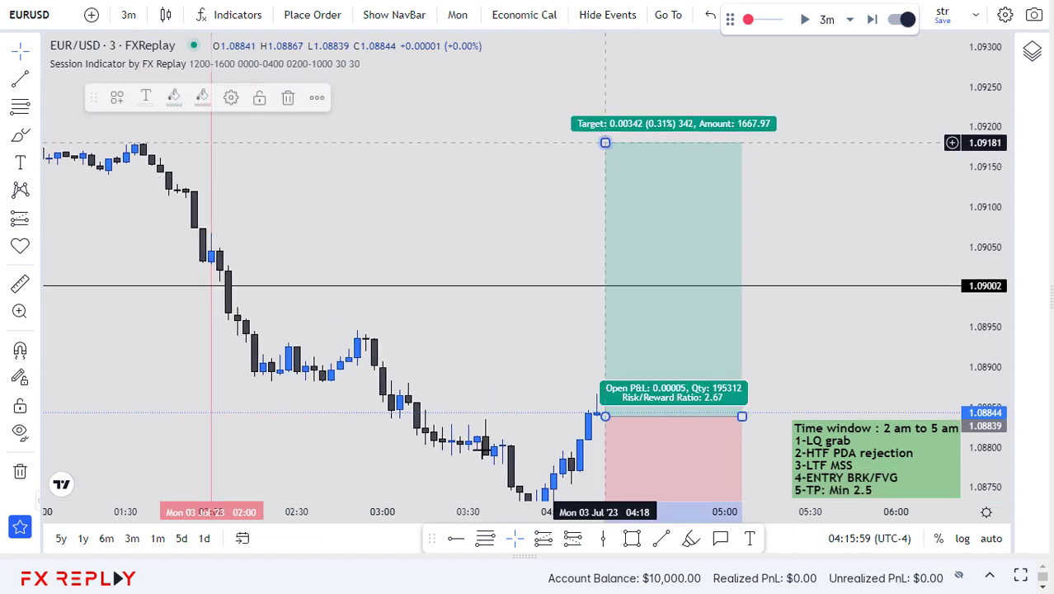
{"action": "scroll", "coordinate": [480, 500], "scroll_direction": "down", "scroll_amount": 5}
{"action": "scroll", "coordinate": [675, 165], "scroll_direction": "right", "scroll_amount": 3}
{"action": "left_click_drag", "start_coordinate": [661, 240], "coordinate": [607, 164]}
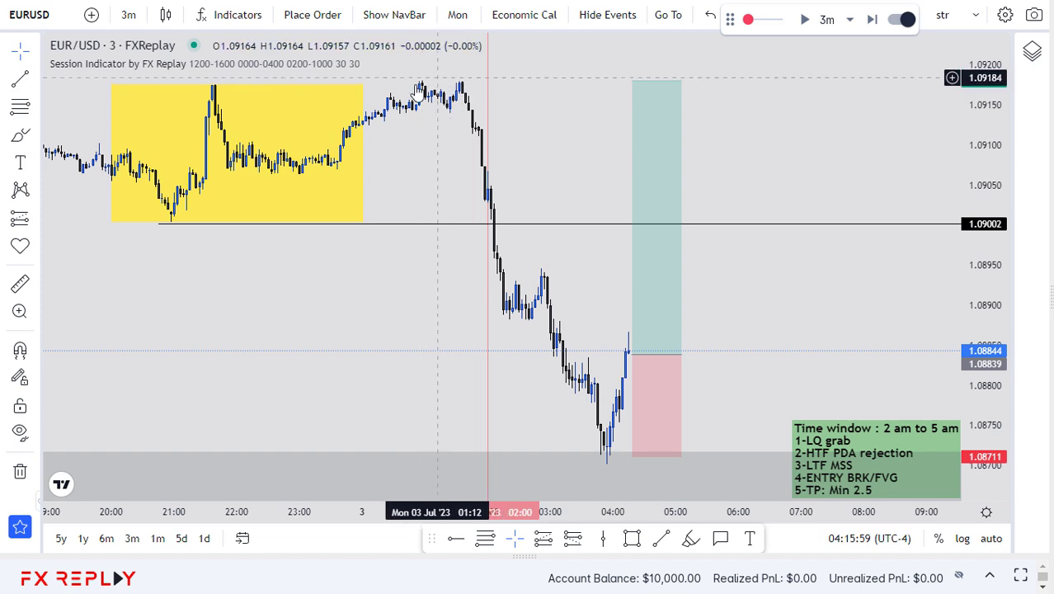
{"action": "left_click_drag", "start_coordinate": [521, 131], "coordinate": [544, 88]}
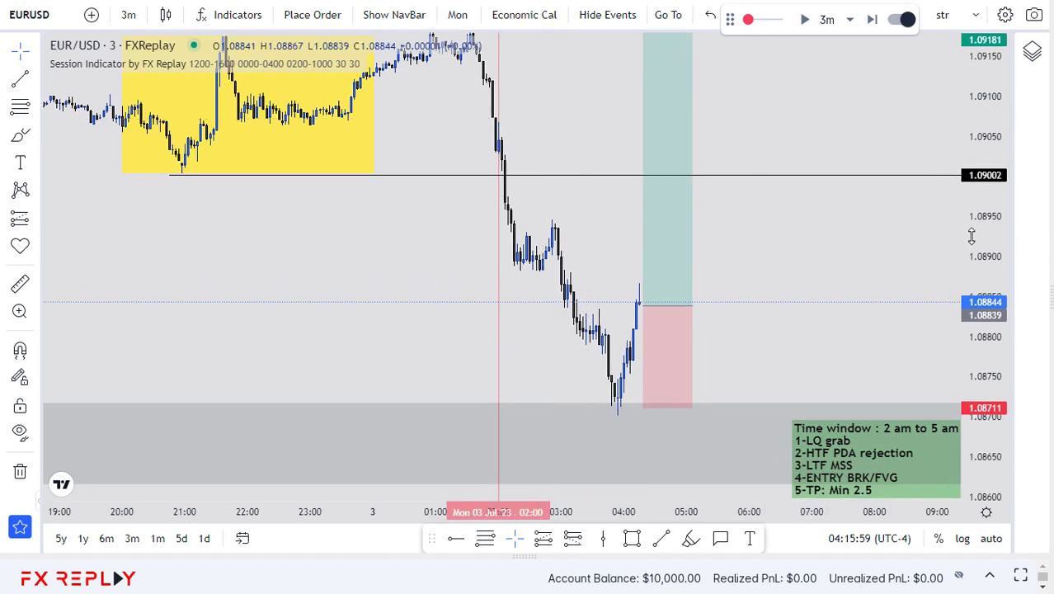
{"action": "left_click_drag", "start_coordinate": [830, 284], "coordinate": [816, 310]}
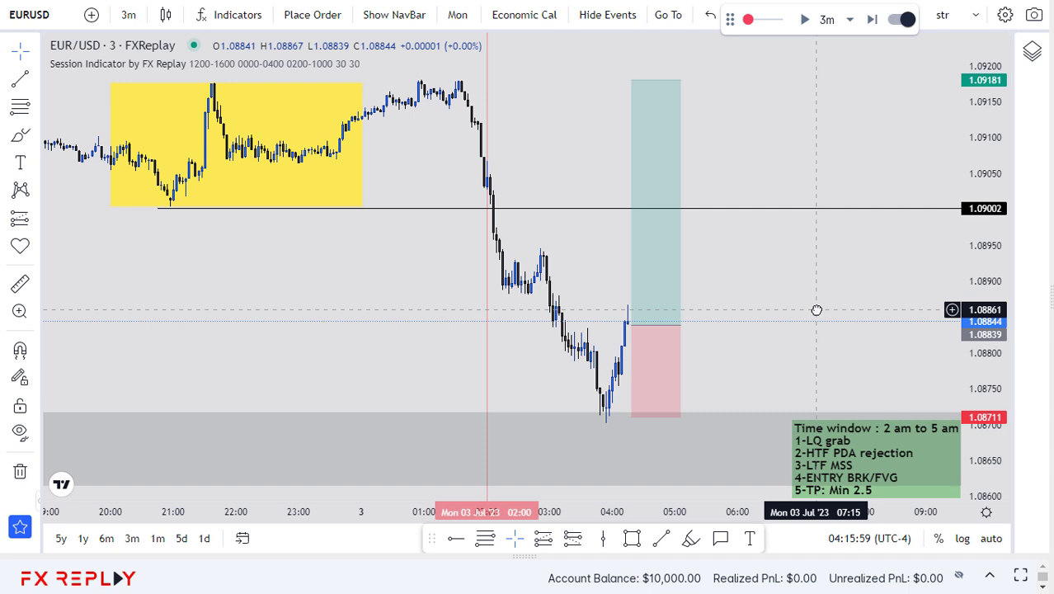
{"action": "left_click", "coordinate": [678, 322]}
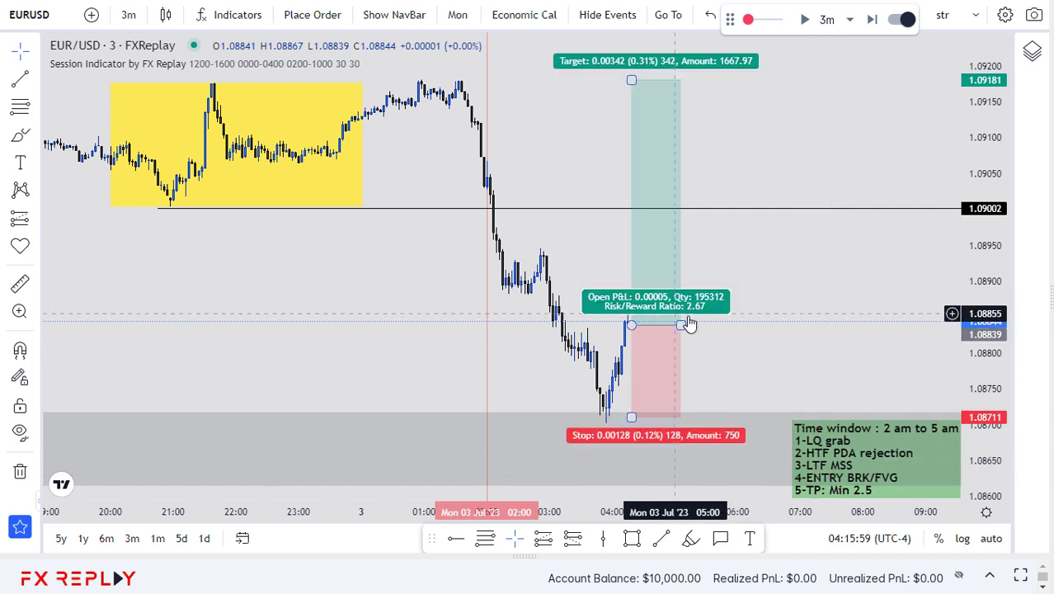
Widen the position box and raise the stop to 1.08759 while replaying until the target fills for $134.37
{"action": "left_click", "coordinate": [782, 363]}
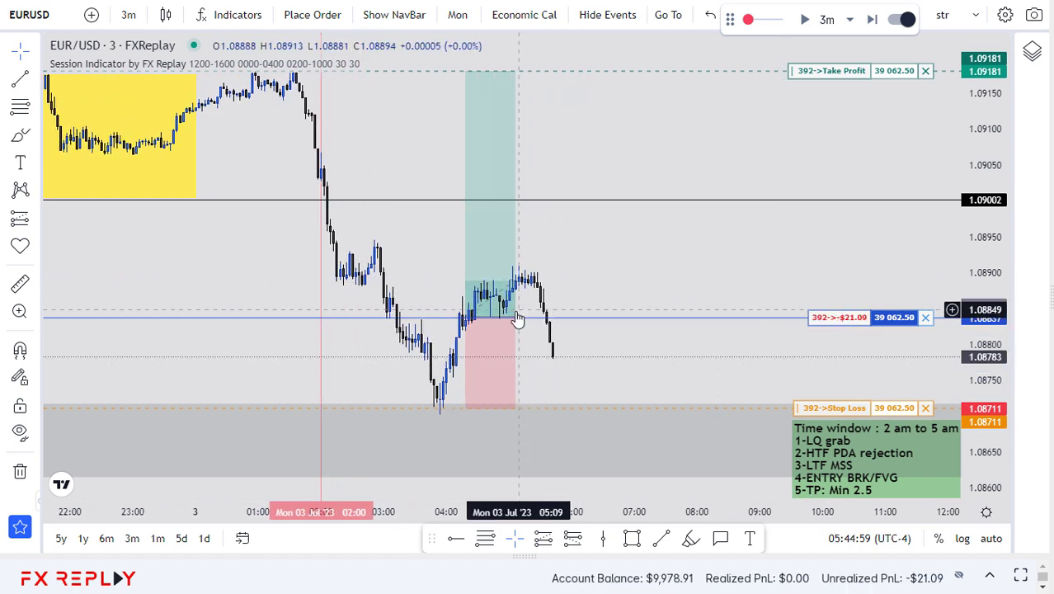
{"action": "left_click_drag", "start_coordinate": [515, 317], "coordinate": [637, 317]}
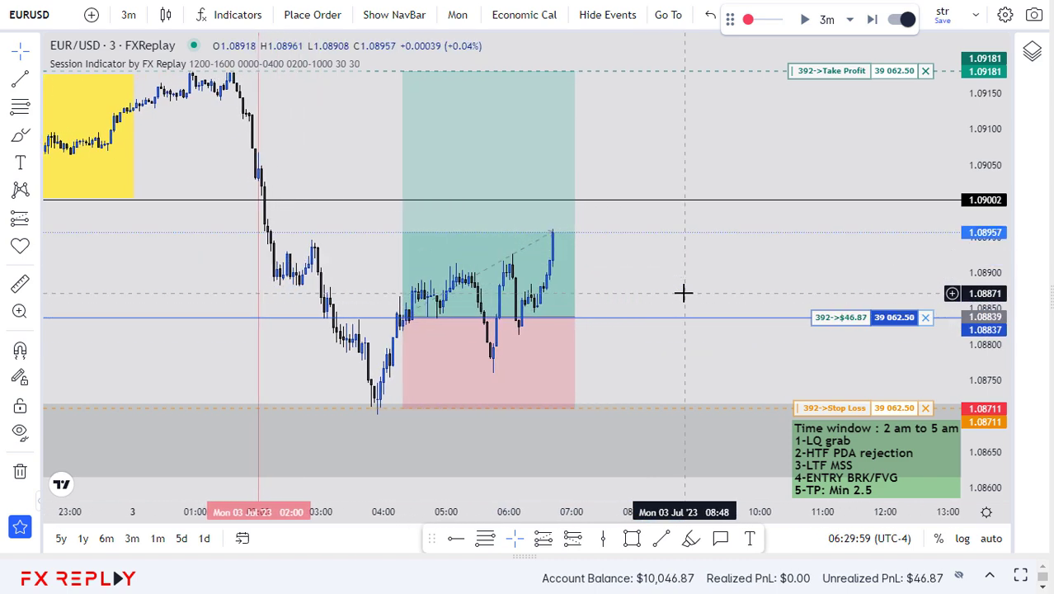
{"action": "left_click_drag", "start_coordinate": [834, 416], "coordinate": [816, 375]}
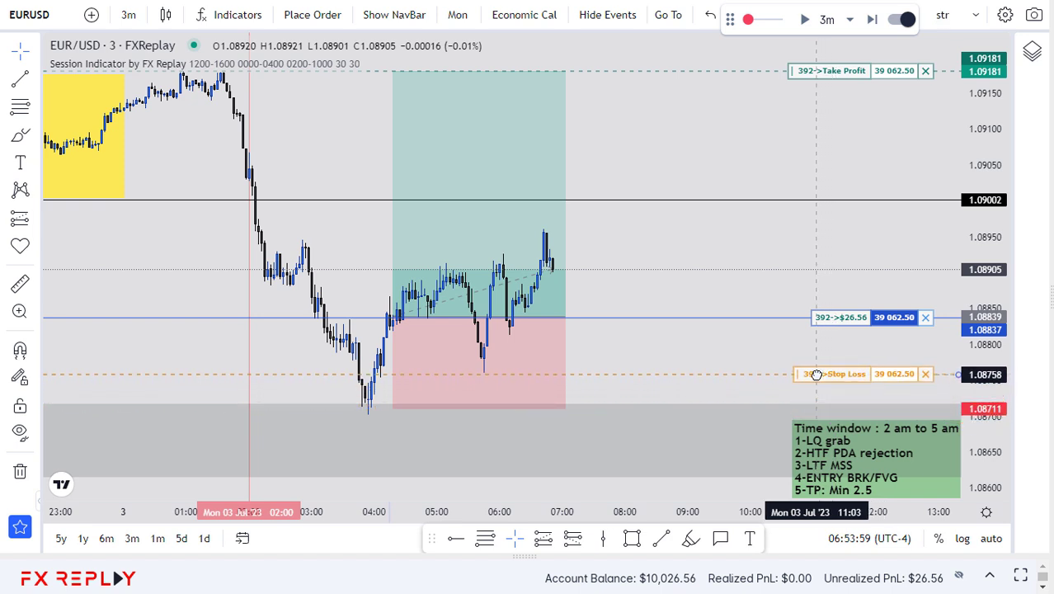
{"action": "left_click_drag", "start_coordinate": [816, 374], "coordinate": [816, 374]}
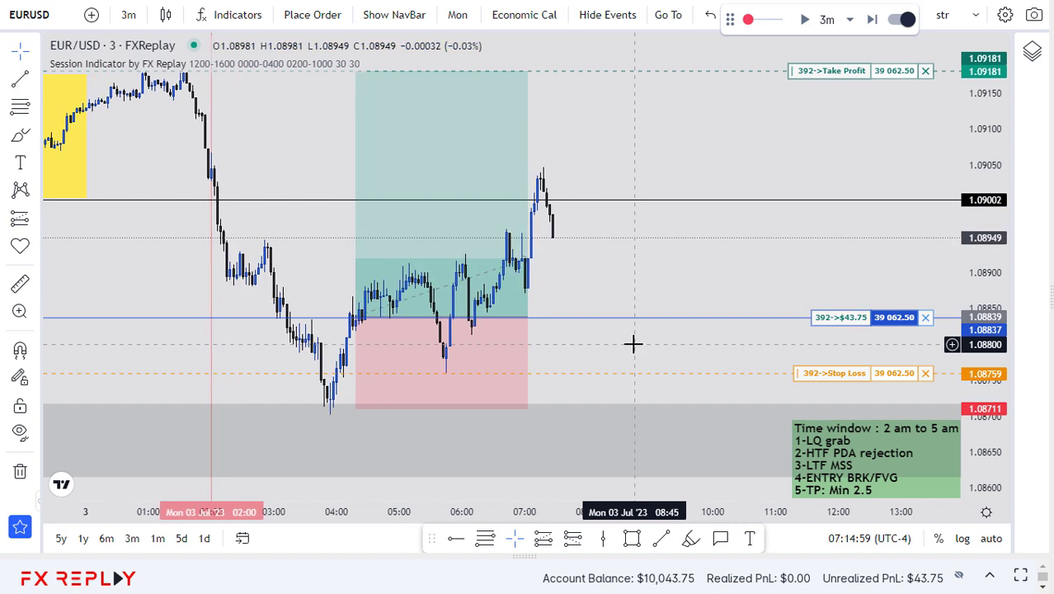
{"action": "left_click_drag", "start_coordinate": [528, 317], "coordinate": [643, 317]}
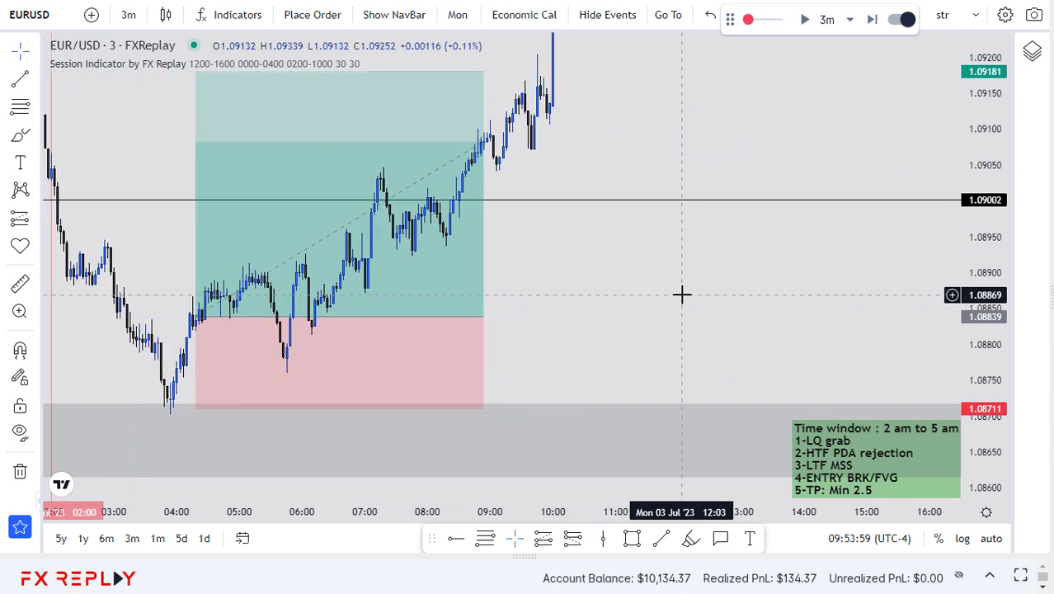
{"action": "left_click", "coordinate": [483, 329]}
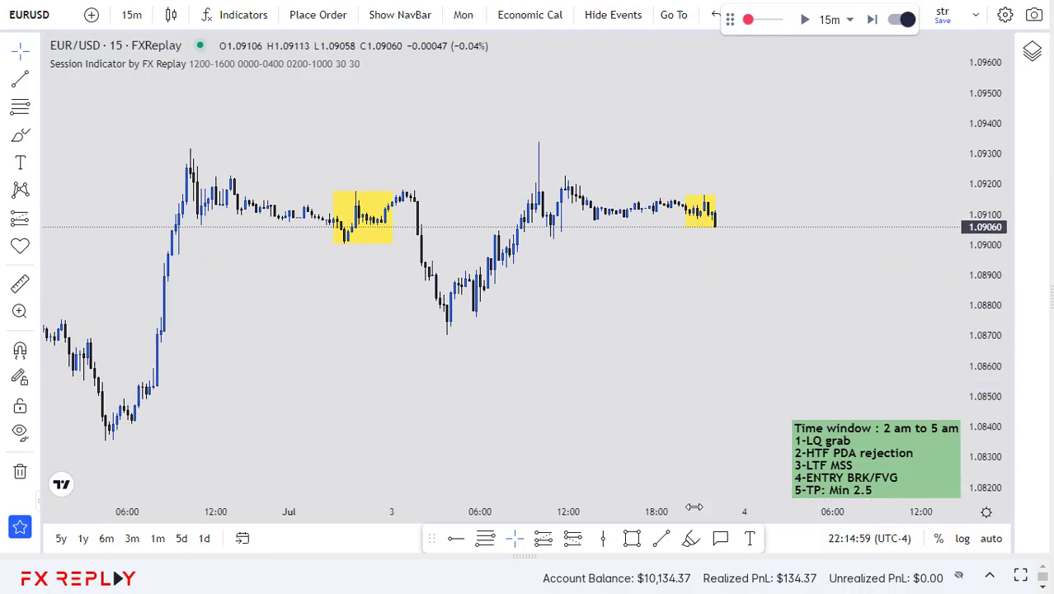
Draw a vertical line at 02:00 on 4 July and advance the replay four bars toward it
{"action": "left_click_drag", "start_coordinate": [979, 317], "coordinate": [678, 358]}
{"action": "left_click", "coordinate": [601, 536]}
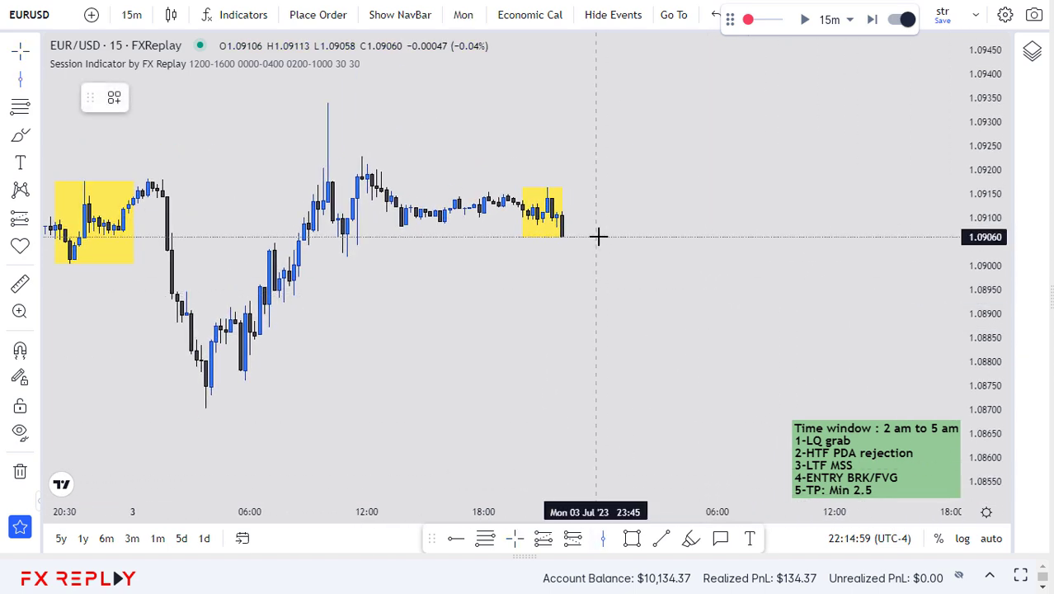
{"action": "left_click", "coordinate": [640, 235]}
{"action": "key", "text": "Right"}
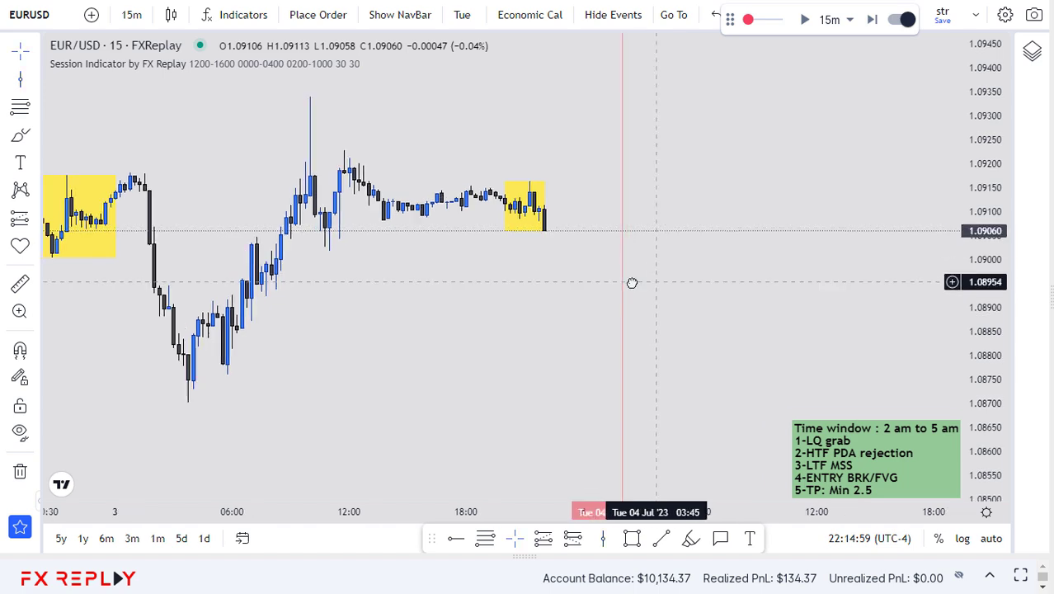
{"action": "key", "text": "Right"}
{"action": "key", "text": "Right"}
{"action": "key", "text": "Right"}
{"action": "key", "text": "Right"}
{"action": "key", "text": "Right"}
{"action": "key", "text": "Right"}
{"action": "key", "text": "Right"}
{"action": "key", "text": "Right"}
{"action": "key", "text": "Right"}
{"action": "key", "text": "Right"}
{"action": "key", "text": "Right"}
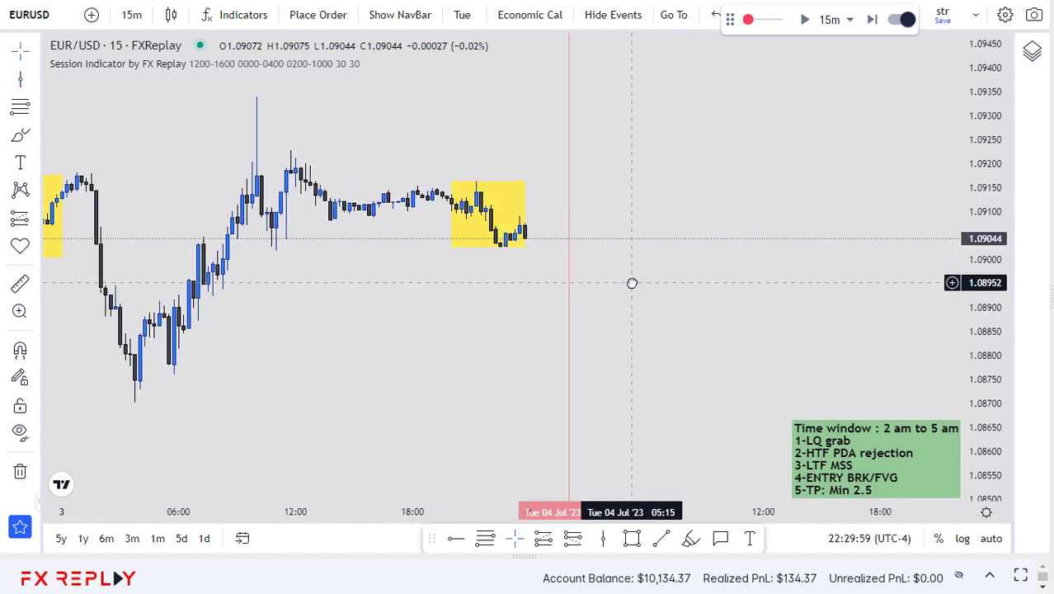
{"action": "key", "text": "Right"}
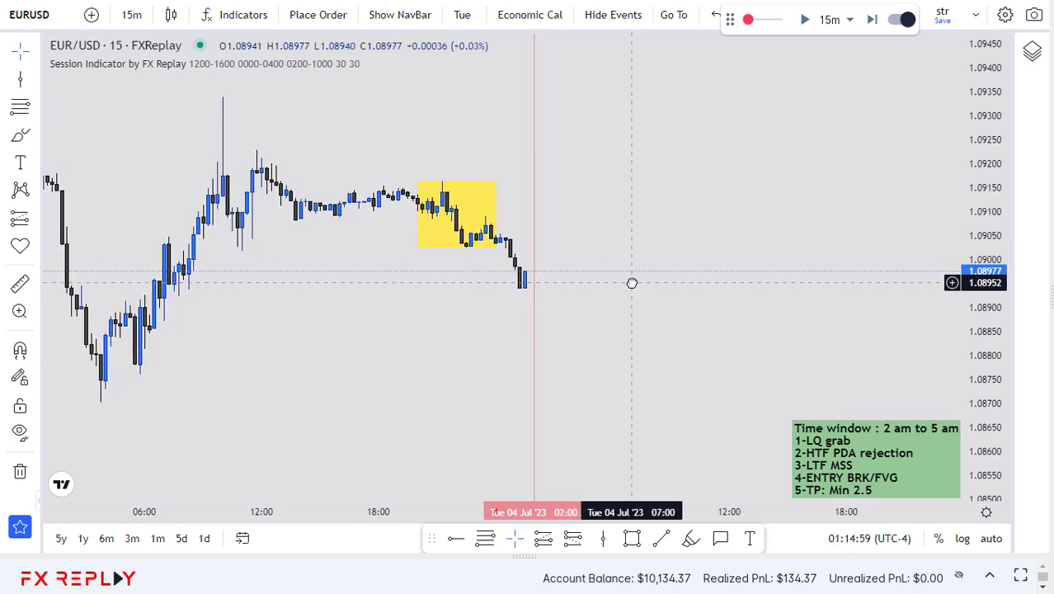
{"action": "key", "text": "Right"}
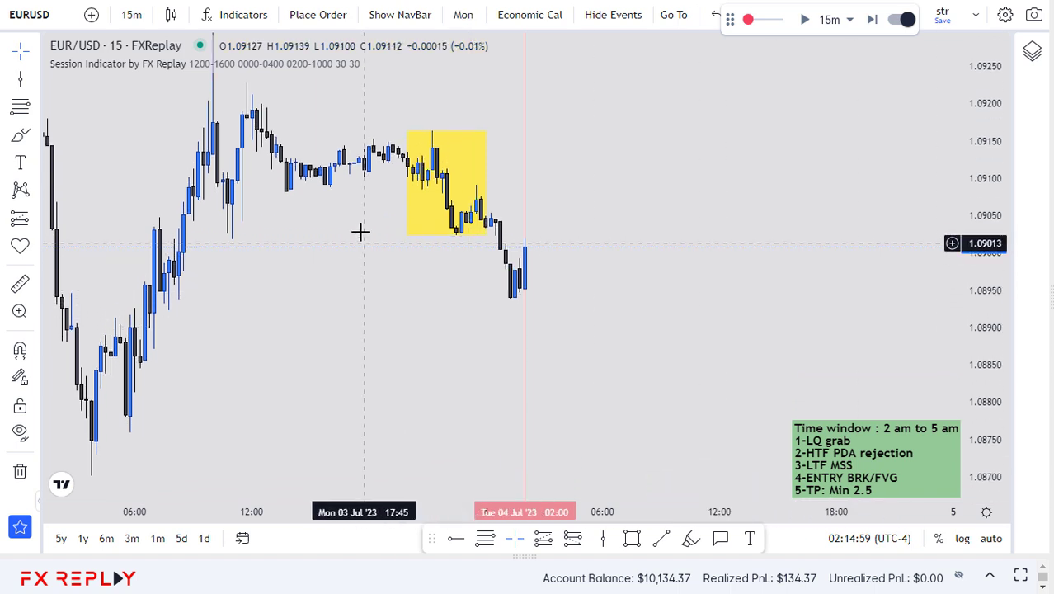
Draw a horizontal line at 1.09023 along the yellow box's bottom and recentre the chart
{"action": "left_click", "coordinate": [456, 236]}
{"action": "left_click_drag", "start_coordinate": [500, 295], "coordinate": [513, 290]}
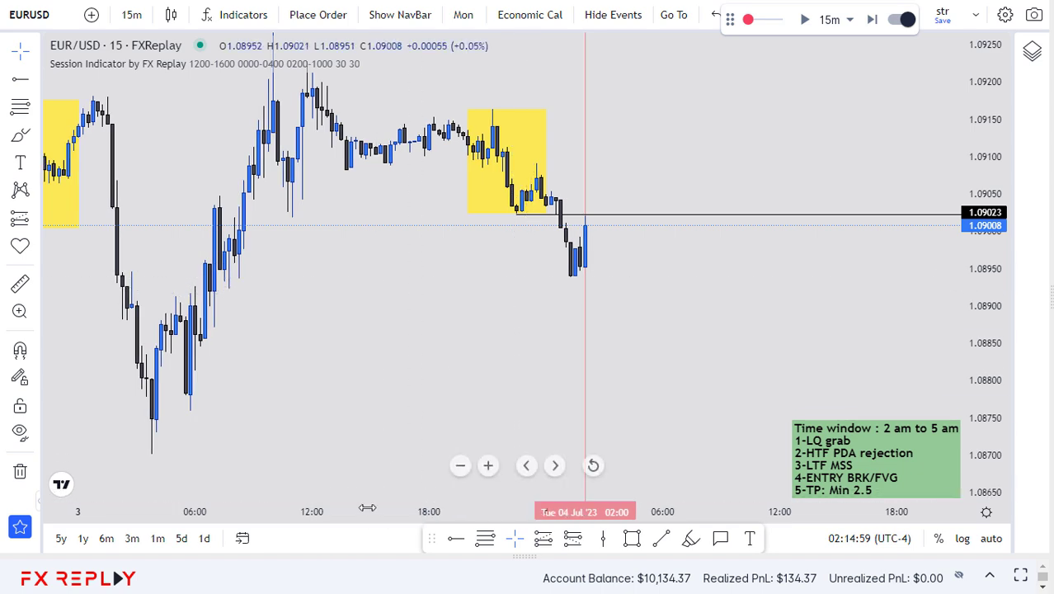
{"action": "scroll", "coordinate": [536, 387], "scroll_direction": "down", "scroll_amount": 3}
{"action": "left_click_drag", "start_coordinate": [536, 387], "coordinate": [649, 401]}
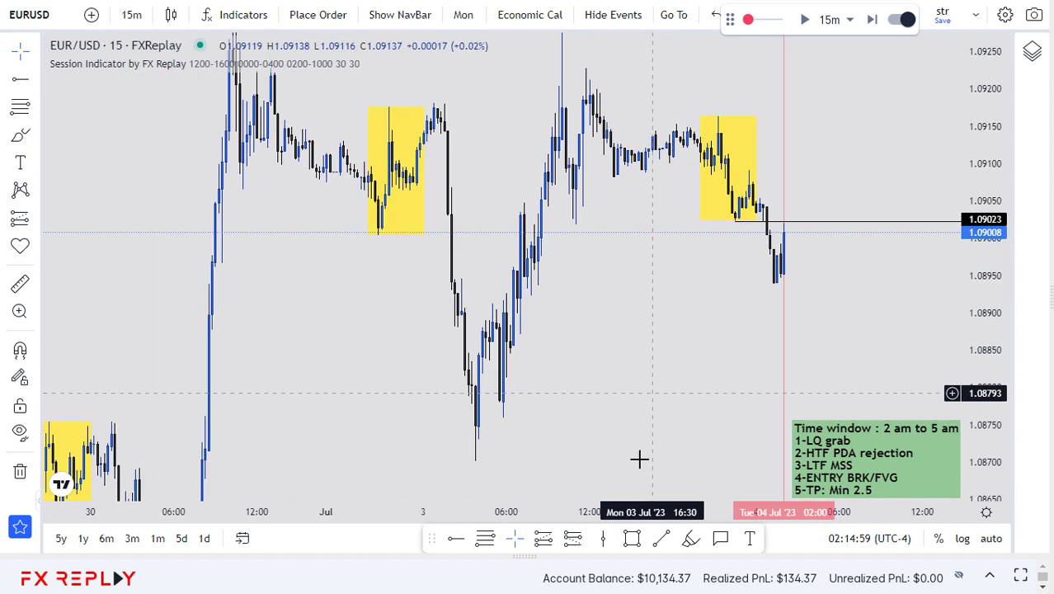
{"action": "left_click", "coordinate": [488, 463]}
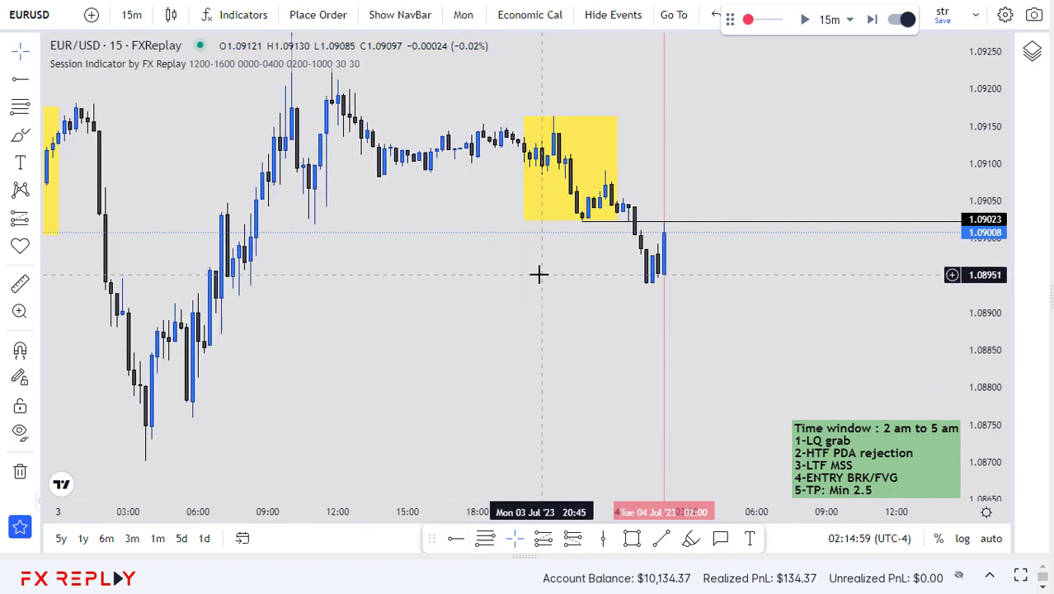
Draw a grey zone from 1.08898 to 1.08955 extending past the latest candle
{"action": "left_click", "coordinate": [632, 537]}
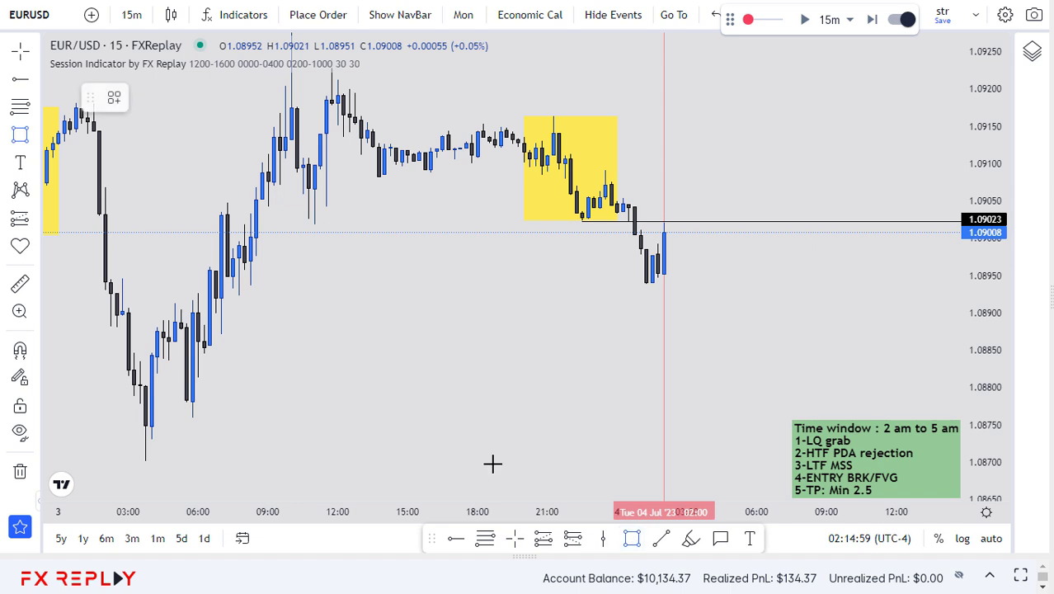
{"action": "left_click", "coordinate": [214, 272]}
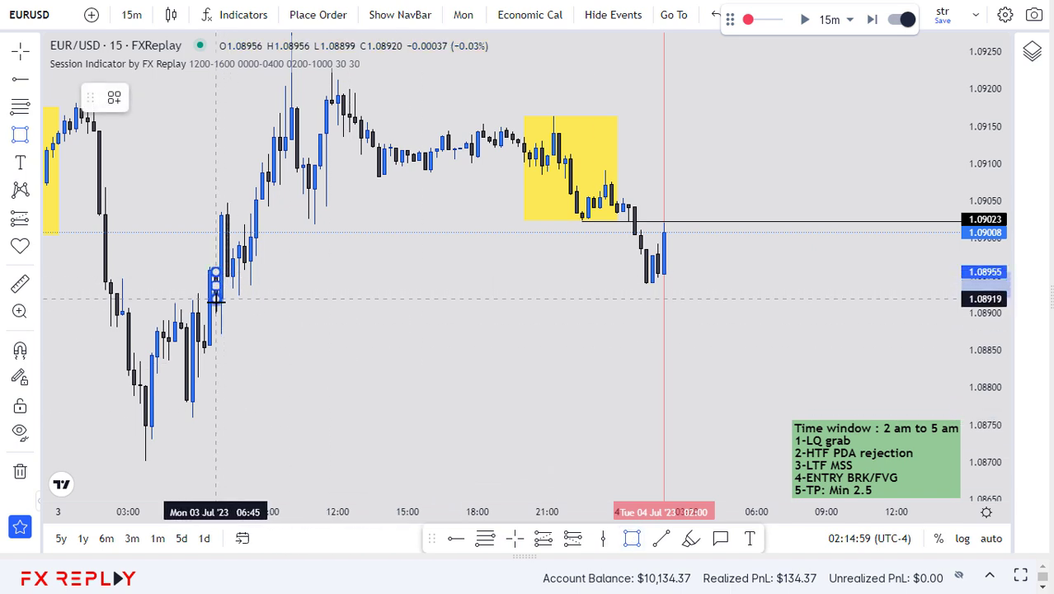
{"action": "left_click", "coordinate": [216, 313]}
{"action": "left_click_drag", "start_coordinate": [217, 294], "coordinate": [786, 281]}
{"action": "left_click", "coordinate": [762, 264]}
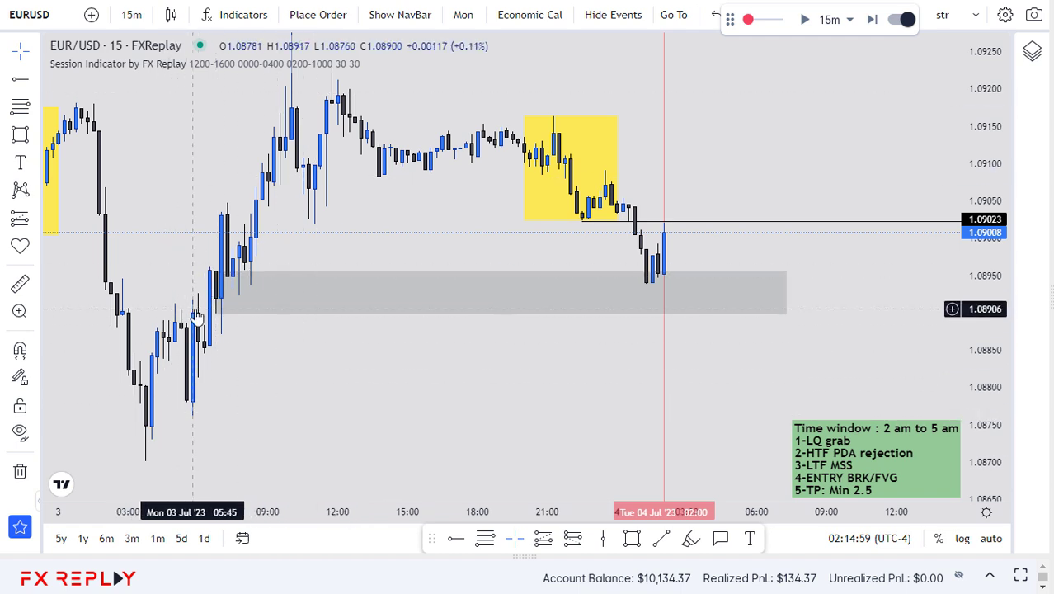
{"action": "left_click", "coordinate": [241, 280]}
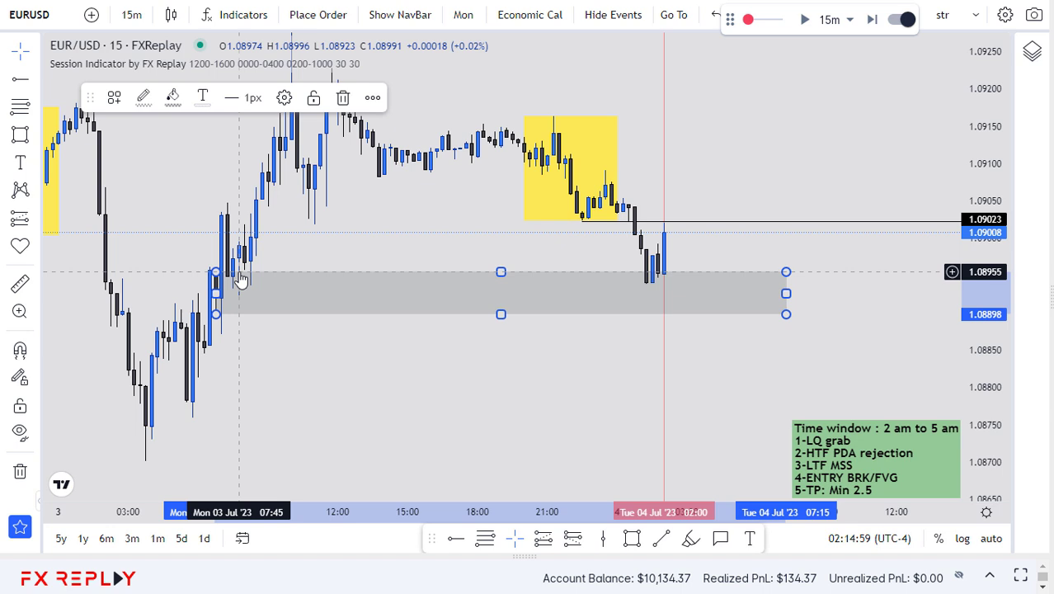
Delete the grey zone and switch the chart to 5-minute candles
{"action": "key", "text": "Delete"}
{"action": "key", "text": "5"}
{"action": "key", "text": "Return"}
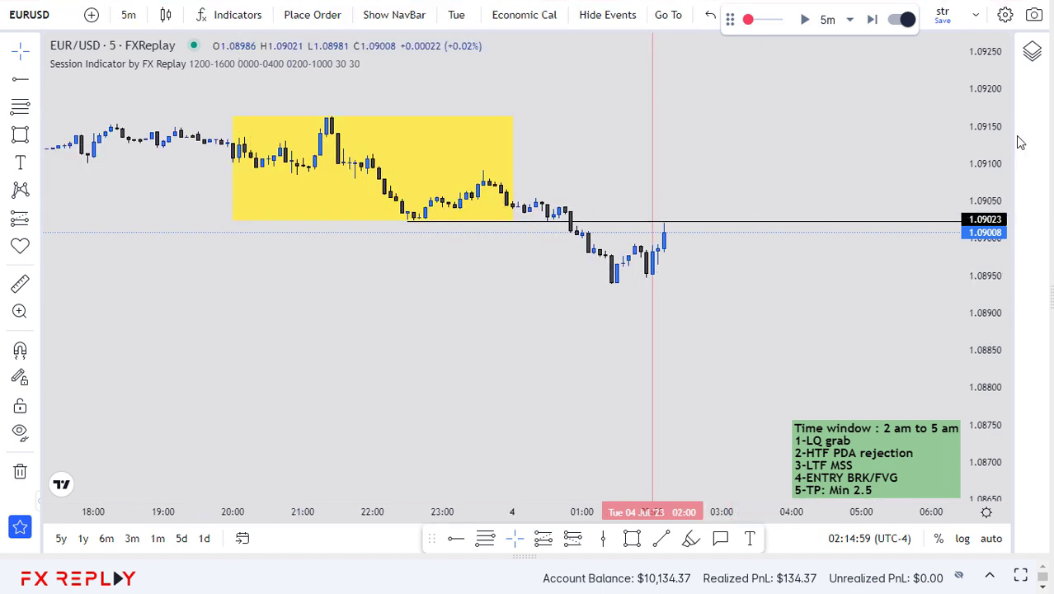
{"action": "left_click_drag", "start_coordinate": [959, 330], "coordinate": [973, 305]}
{"action": "left_click_drag", "start_coordinate": [822, 317], "coordinate": [751, 317]}
Advance one bar, view 3-minute candles, then return to 5-minute candles
{"action": "key", "text": "shift+Right"}
{"action": "key", "text": "shift+Right"}
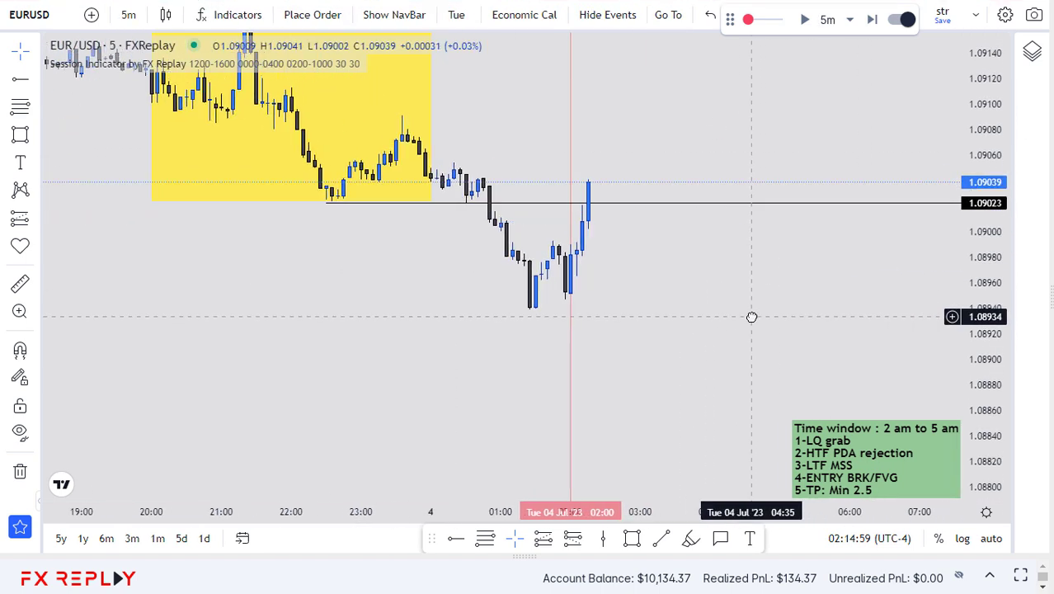
{"action": "key", "text": "3"}
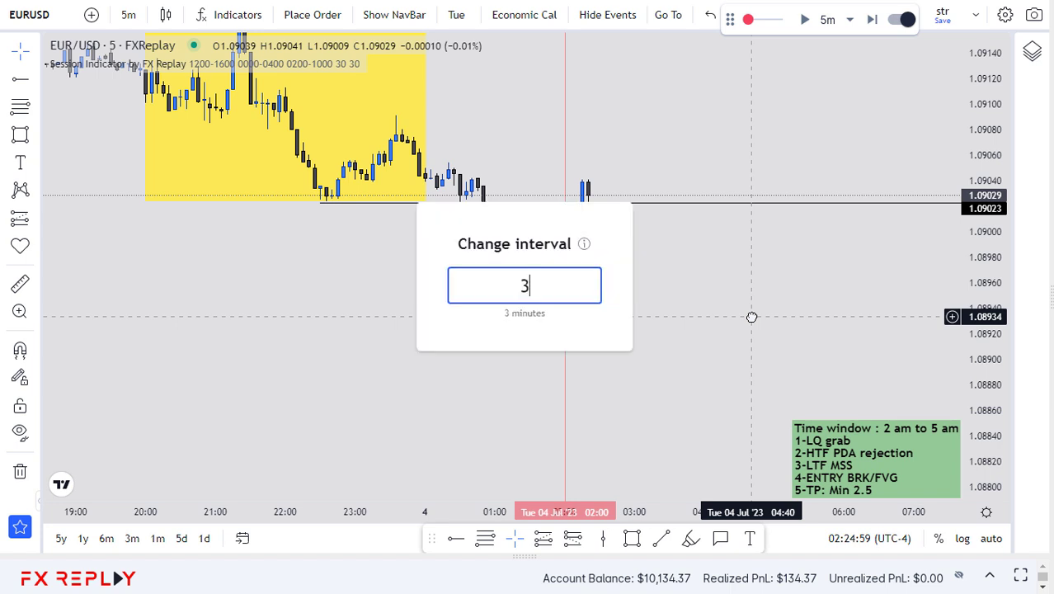
{"action": "key", "text": "Return"}
{"action": "key", "text": "5"}
{"action": "key", "text": "Return"}
Step the replay forward bar by bar through the 4 July session
{"action": "key", "text": "shift+Right"}
{"action": "key", "text": "shift+Right"}
{"action": "key", "text": "shift+Right"}
{"action": "key", "text": "shift+Right"}
{"action": "key", "text": "shift+Right"}
{"action": "key", "text": "shift+Right"}
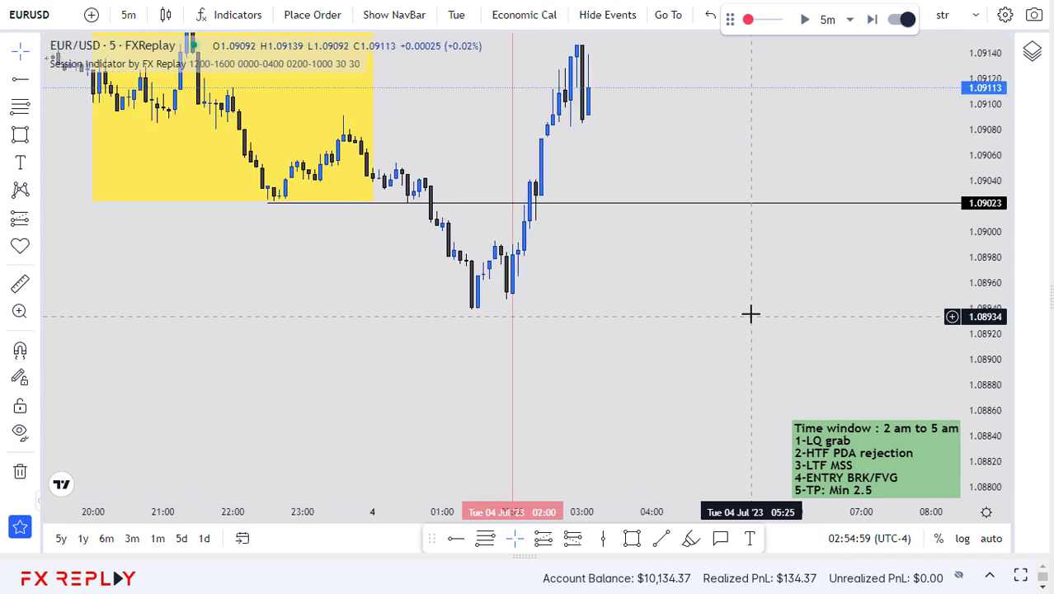
{"action": "key", "text": "shift+Right"}
{"action": "key", "text": "shift+Right"}
{"action": "key", "text": "shift+Right"}
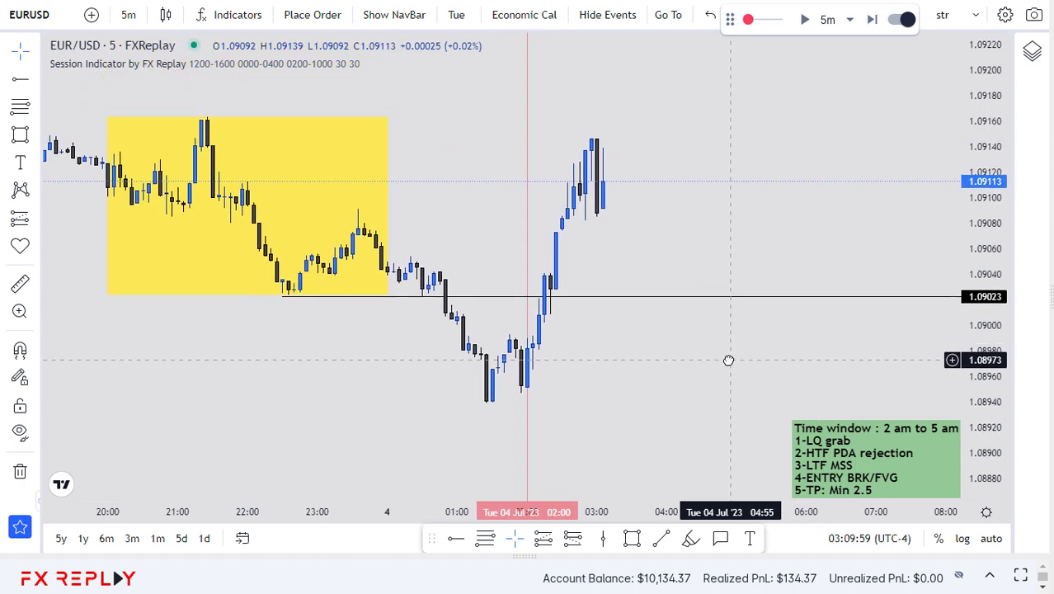
{"action": "key", "text": "shift+Right"}
{"action": "key", "text": "shift+Right"}
{"action": "key", "text": "shift+Right"}
{"action": "key", "text": "shift+Right"}
{"action": "key", "text": "shift+Right"}
{"action": "key", "text": "shift+Right"}
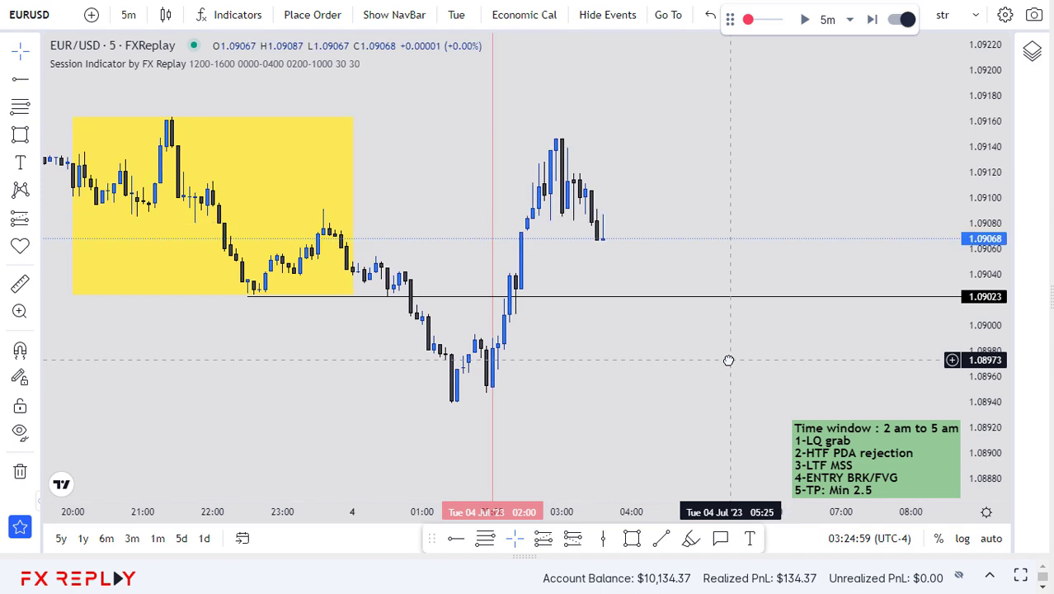
{"action": "key", "text": "shift+Right"}
{"action": "key", "text": "shift+Right"}
{"action": "key", "text": "shift+Right"}
{"action": "key", "text": "shift+Right"}
{"action": "key", "text": "shift+Right"}
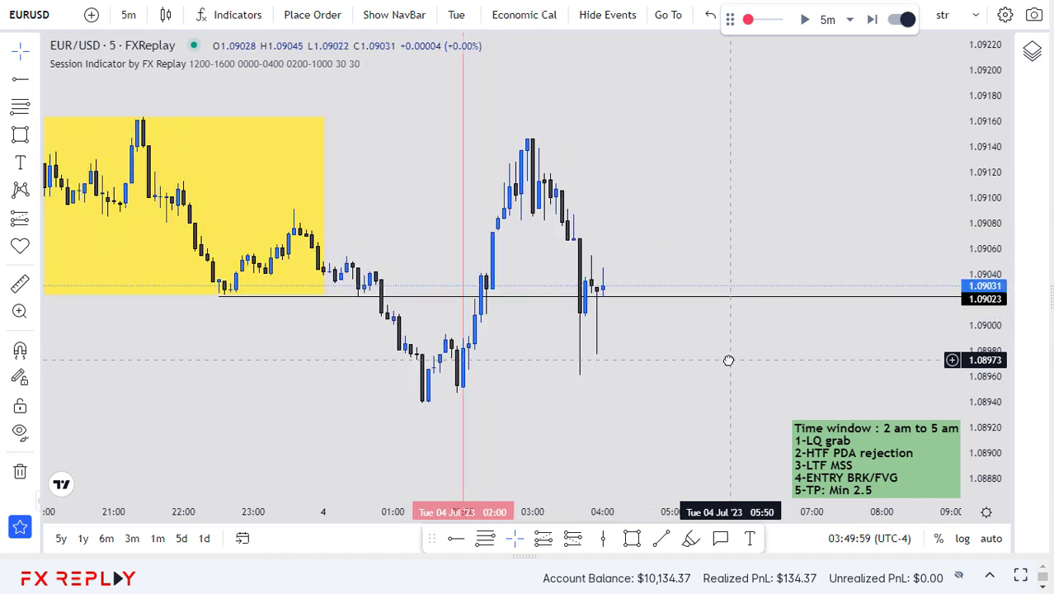
{"action": "key", "text": "shift+Right"}
{"action": "key", "text": "shift+Right"}
{"action": "key", "text": "shift+Right"}
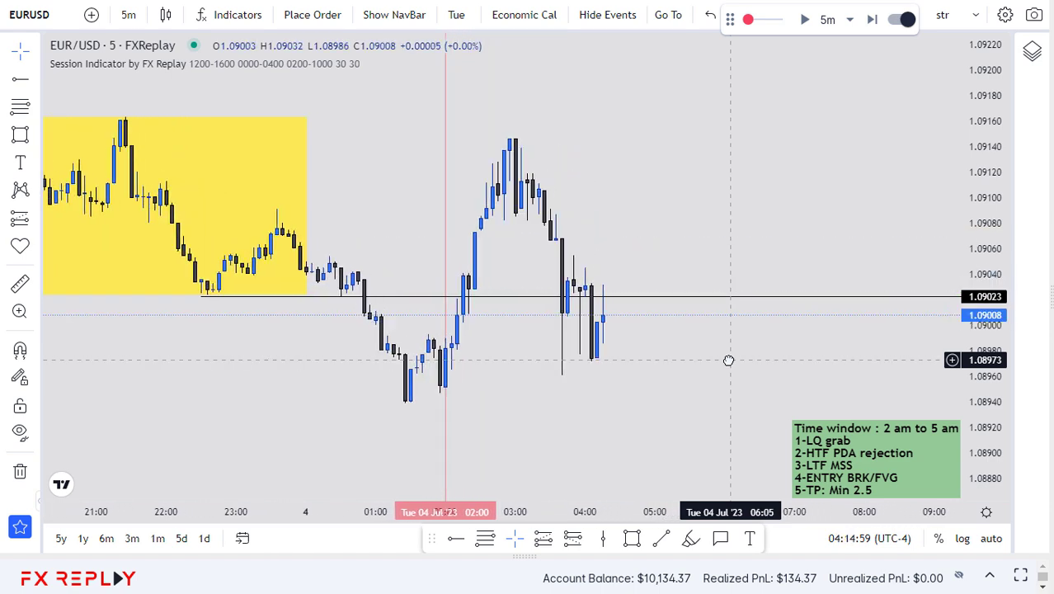
{"action": "key", "text": "shift+Right"}
{"action": "key", "text": "shift+Right"}
{"action": "key", "text": "shift+Right"}
{"action": "key", "text": "shift+Right"}
{"action": "key", "text": "shift+Right"}
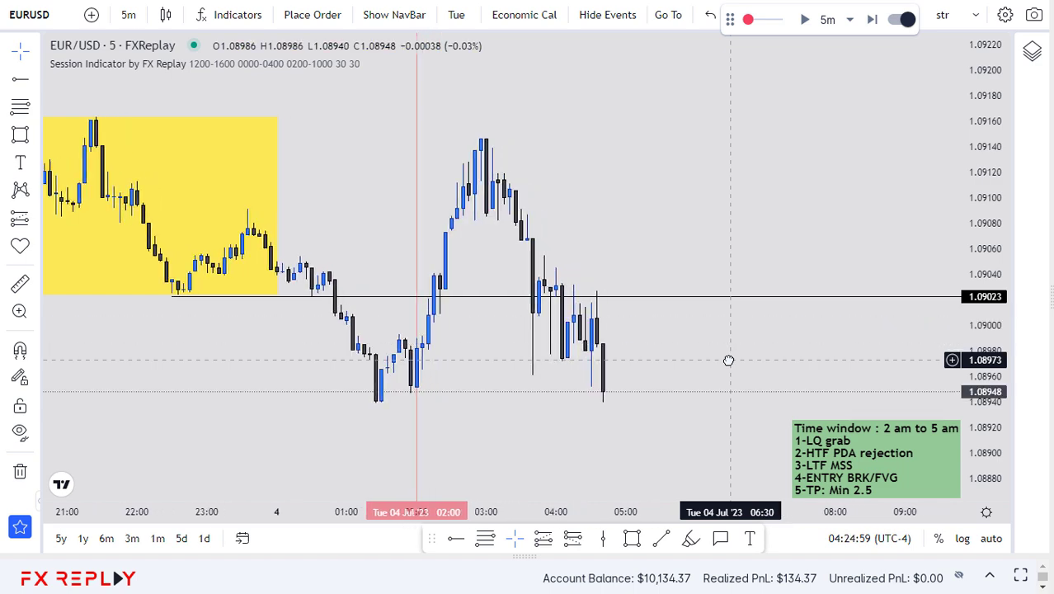
{"action": "key", "text": "shift+Right"}
{"action": "key", "text": "shift+Right"}
{"action": "key", "text": "shift+Right"}
{"action": "key", "text": "shift+Right"}
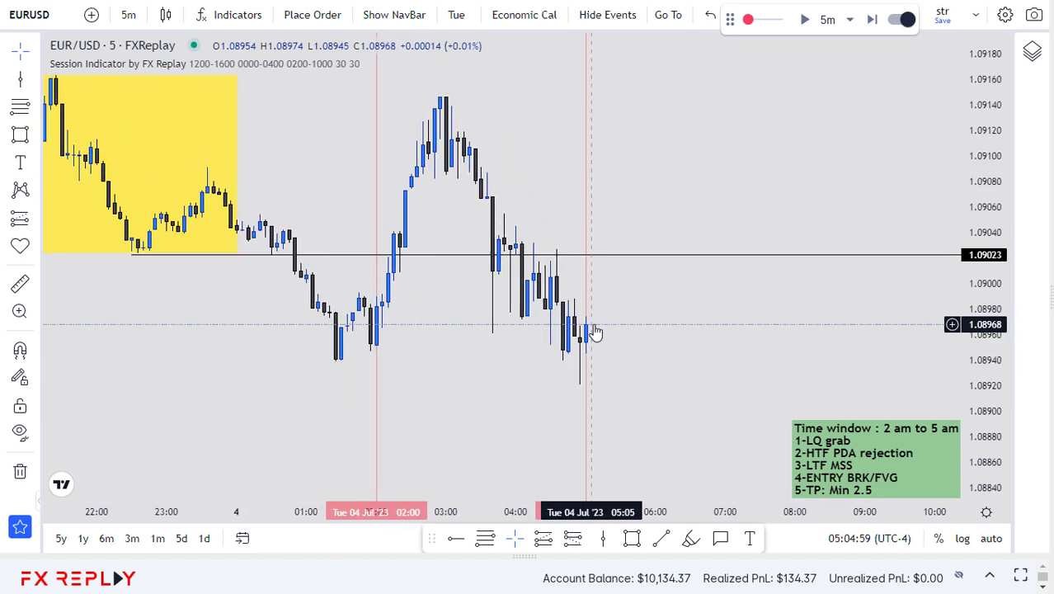
Delete the 05:00 vertical line and the 1.09023 horizontal line, then return to 15-minute candles
{"action": "left_click", "coordinate": [585, 201]}
{"action": "key", "text": "Delete"}
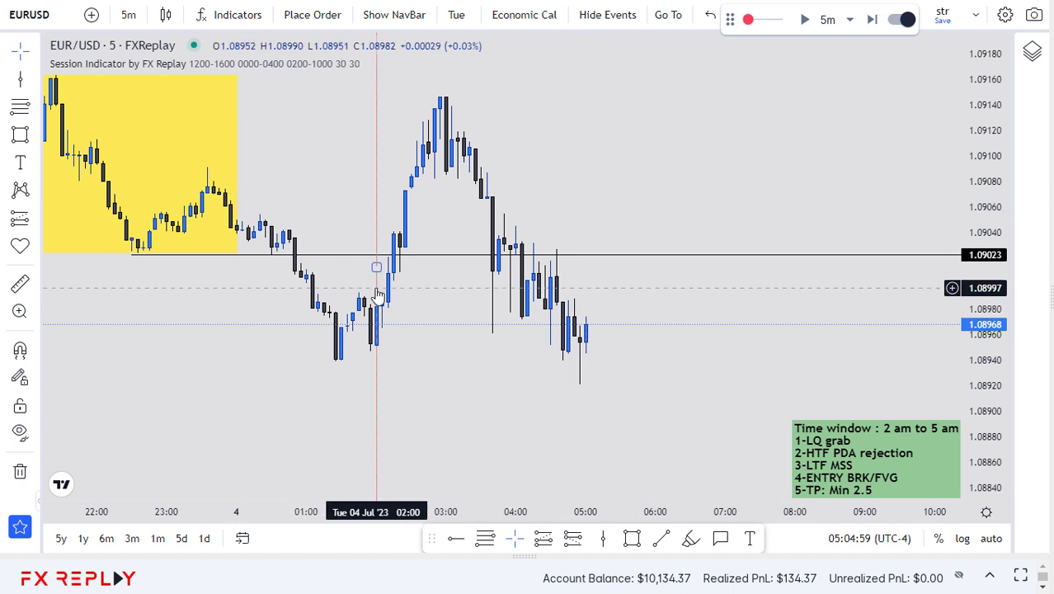
{"action": "left_click_drag", "start_coordinate": [375, 269], "coordinate": [364, 263]}
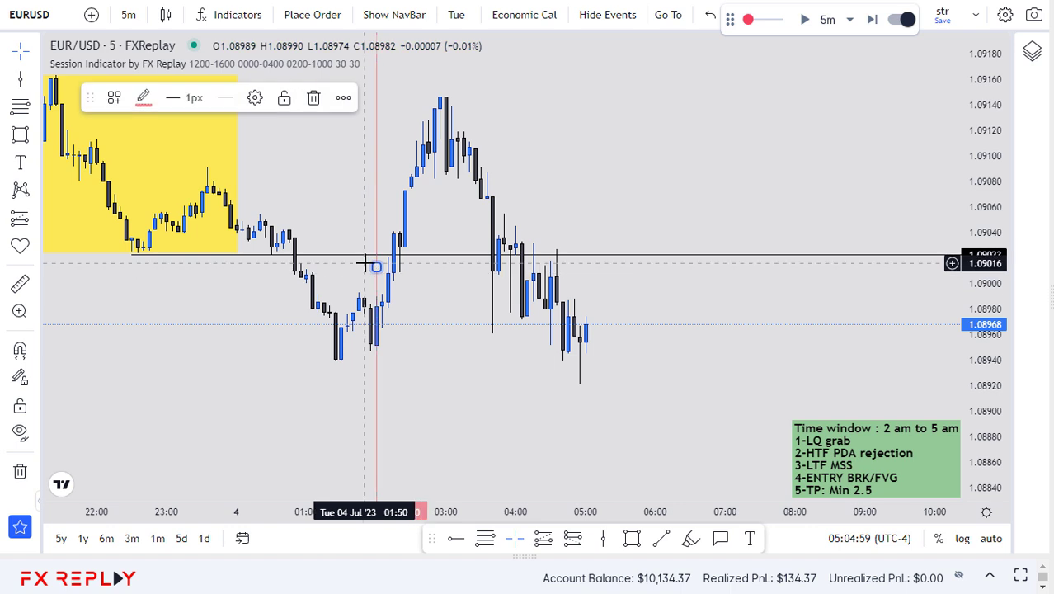
{"action": "key", "text": "Delete"}
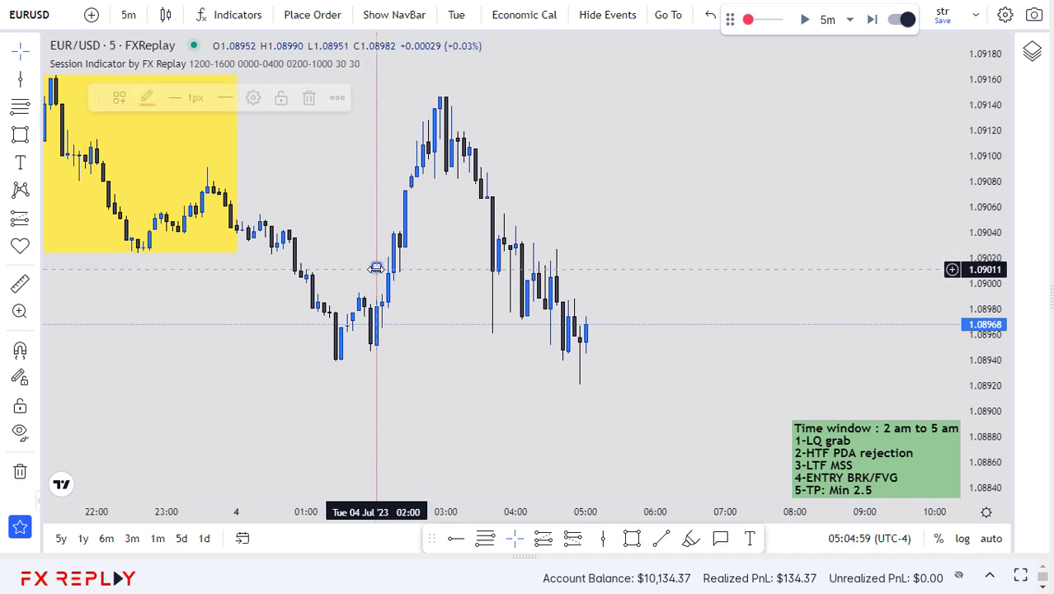
{"action": "type", "text": "15"}
{"action": "key", "text": "Return"}
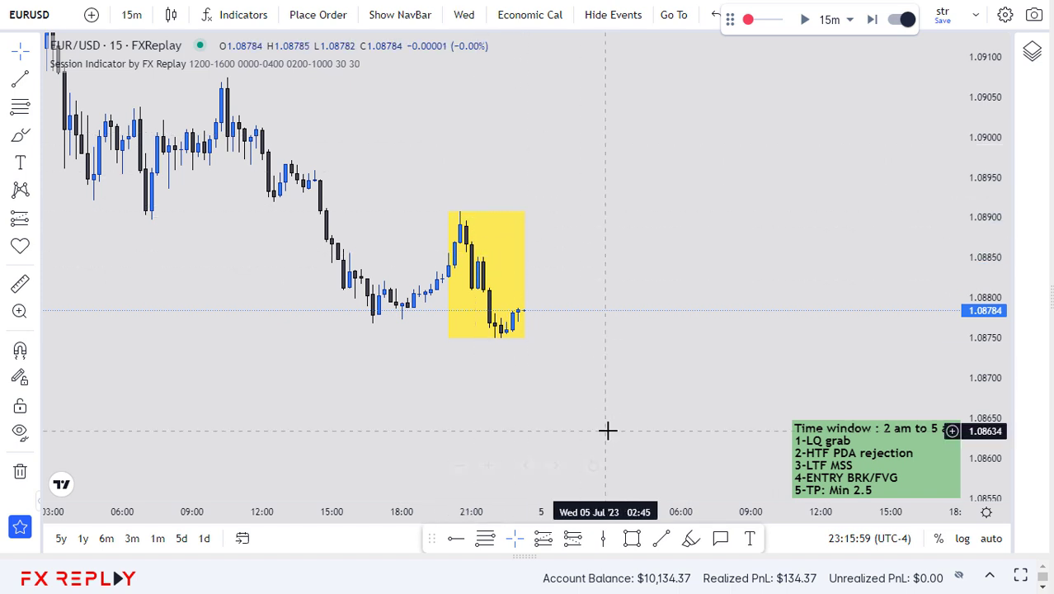
Mark 02:00 on 5 July with a vertical line
{"action": "left_click", "coordinate": [603, 538]}
{"action": "left_click", "coordinate": [585, 326]}
{"action": "left_click_drag", "start_coordinate": [640, 323], "coordinate": [639, 260]}
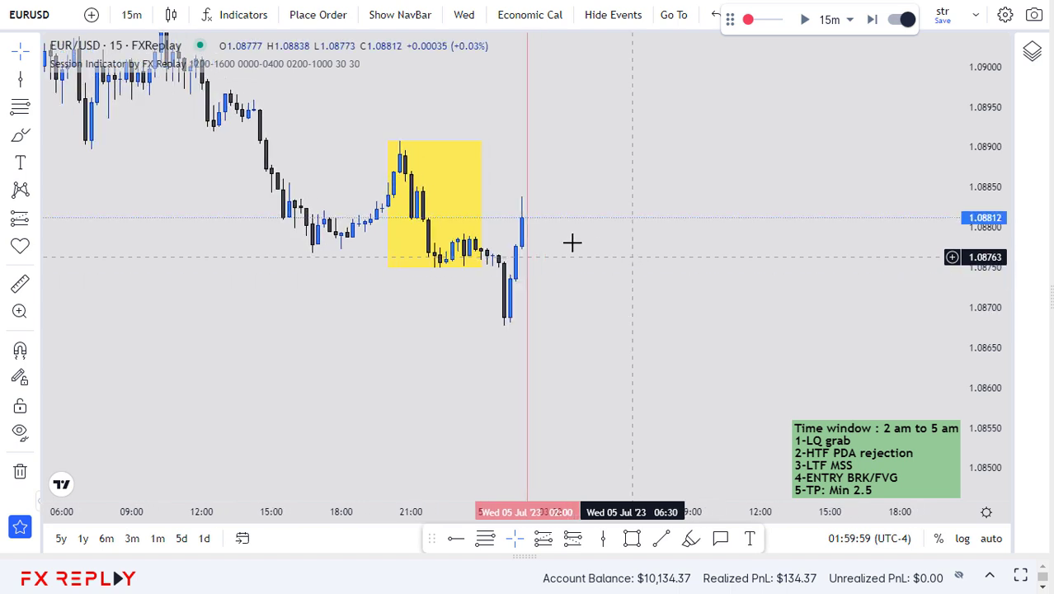
Add a horizontal line at 1.08750 on the box bottom and zoom out to 2–5 July
{"action": "left_click", "coordinate": [455, 537]}
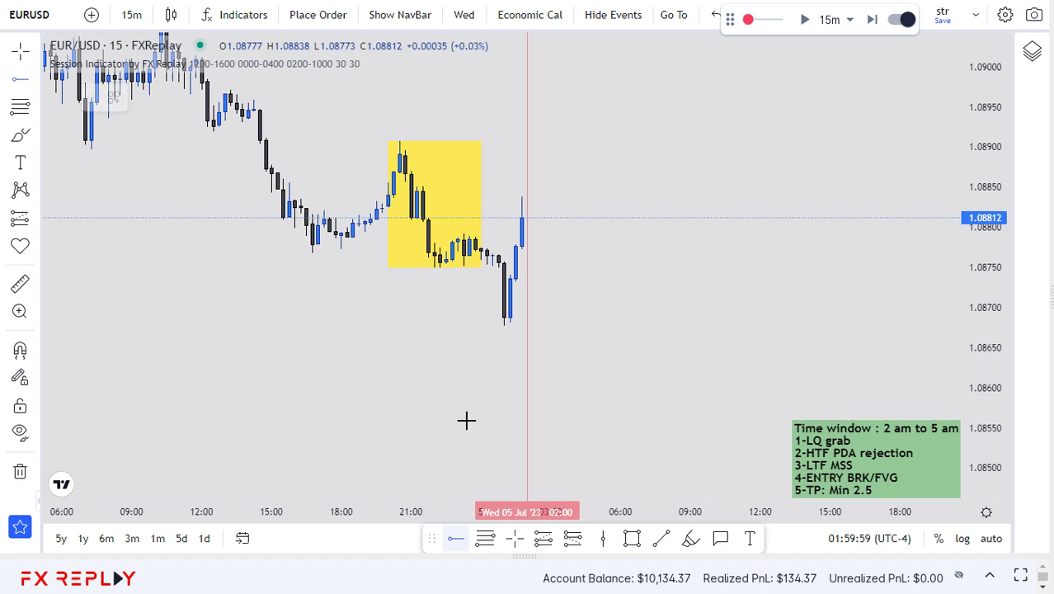
{"action": "left_click", "coordinate": [440, 267]}
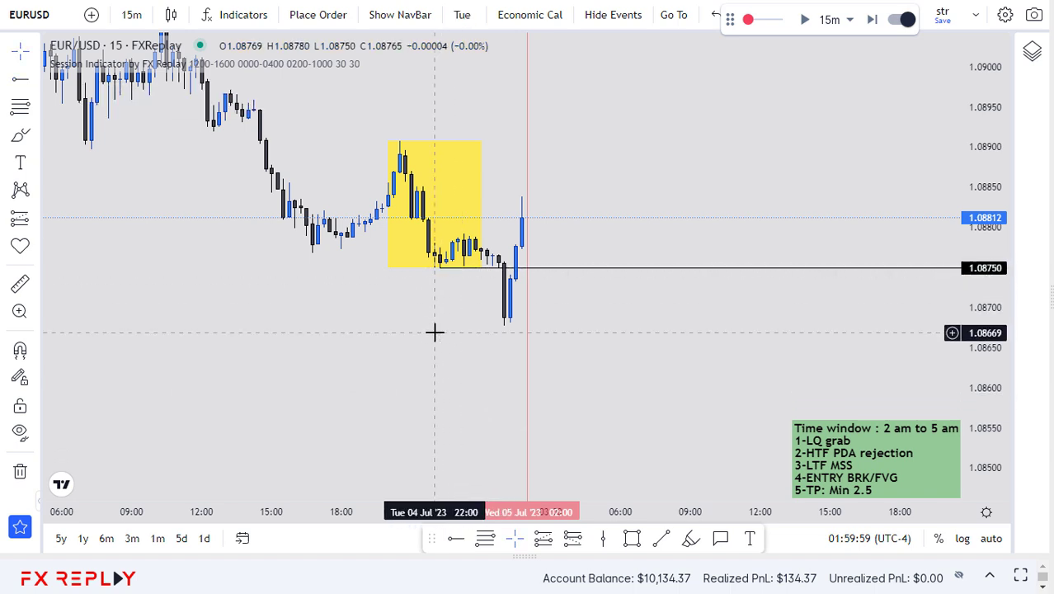
{"action": "type", "text": "15"}
{"action": "key", "text": "Return"}
{"action": "left_click_drag", "start_coordinate": [346, 508], "coordinate": [701, 489]}
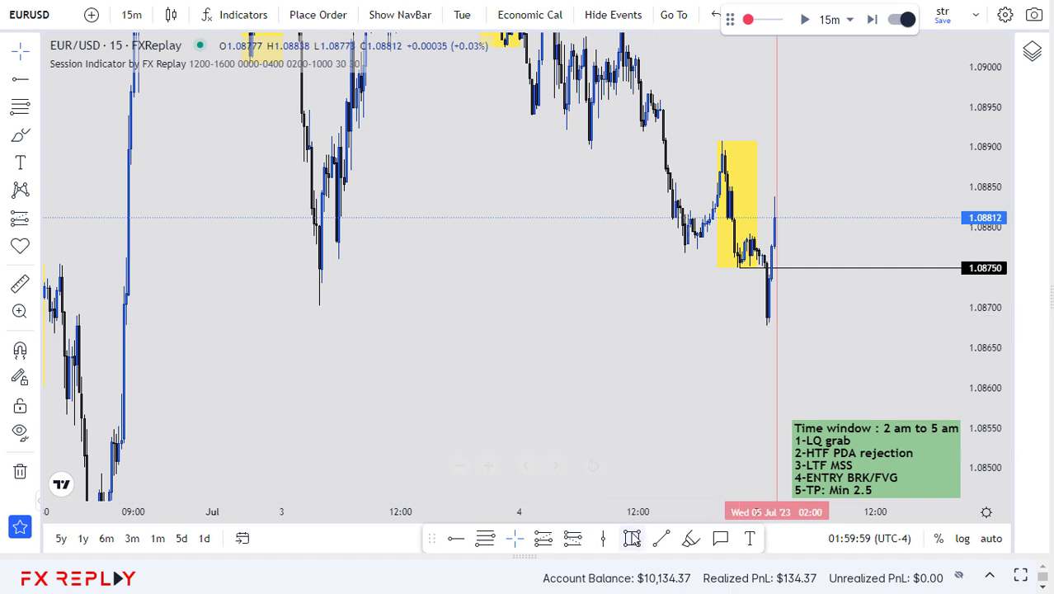
Draw a grey zone from about 1.0859 to 1.0868 below the recent lows
{"action": "left_click_drag", "start_coordinate": [590, 422], "coordinate": [647, 393]}
{"action": "key", "text": "alt+shift+r"}
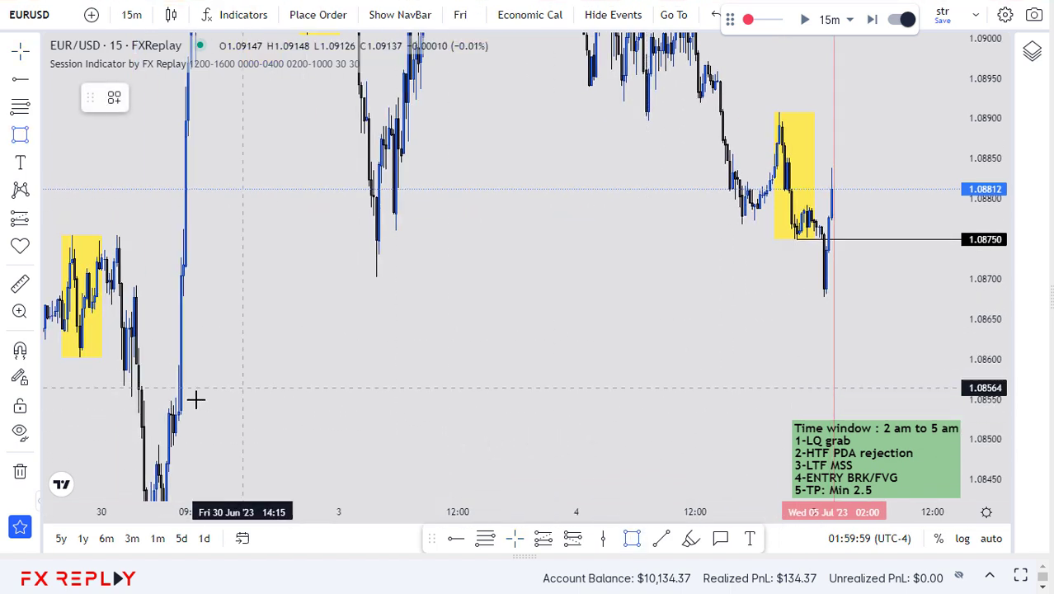
{"action": "left_click_drag", "start_coordinate": [178, 367], "coordinate": [180, 298]}
{"action": "left_click_drag", "start_coordinate": [185, 346], "coordinate": [870, 287]}
{"action": "left_click", "coordinate": [869, 286]}
{"action": "left_click_drag", "start_coordinate": [183, 298], "coordinate": [178, 294]}
{"action": "left_click", "coordinate": [247, 270]}
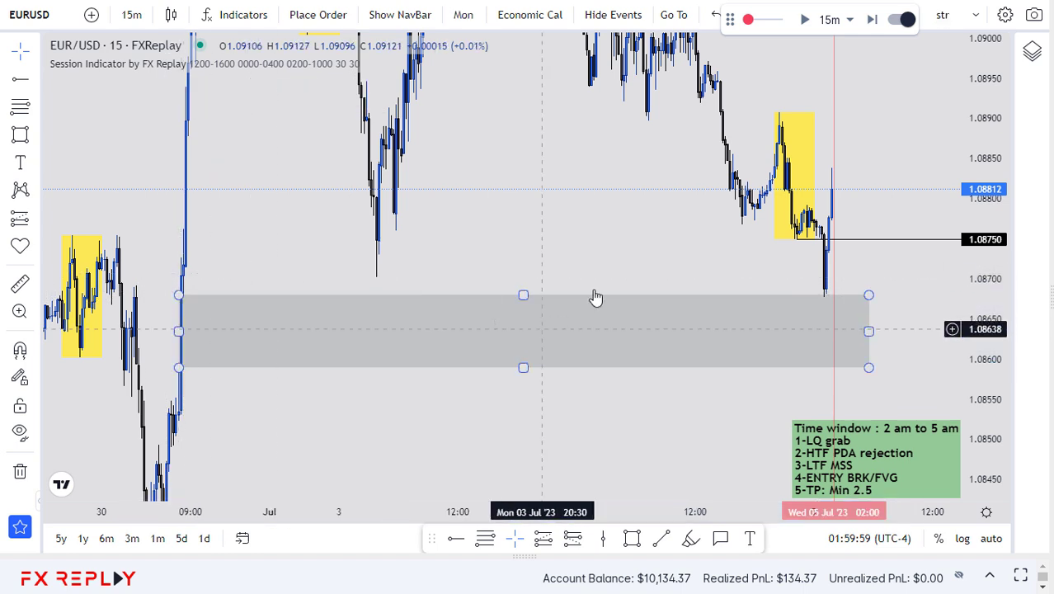
Widen the candles and switch the chart to 5-minute candles
{"action": "left_click_drag", "start_coordinate": [702, 512], "coordinate": [971, 274]}
{"action": "left_click_drag", "start_coordinate": [875, 235], "coordinate": [833, 238]}
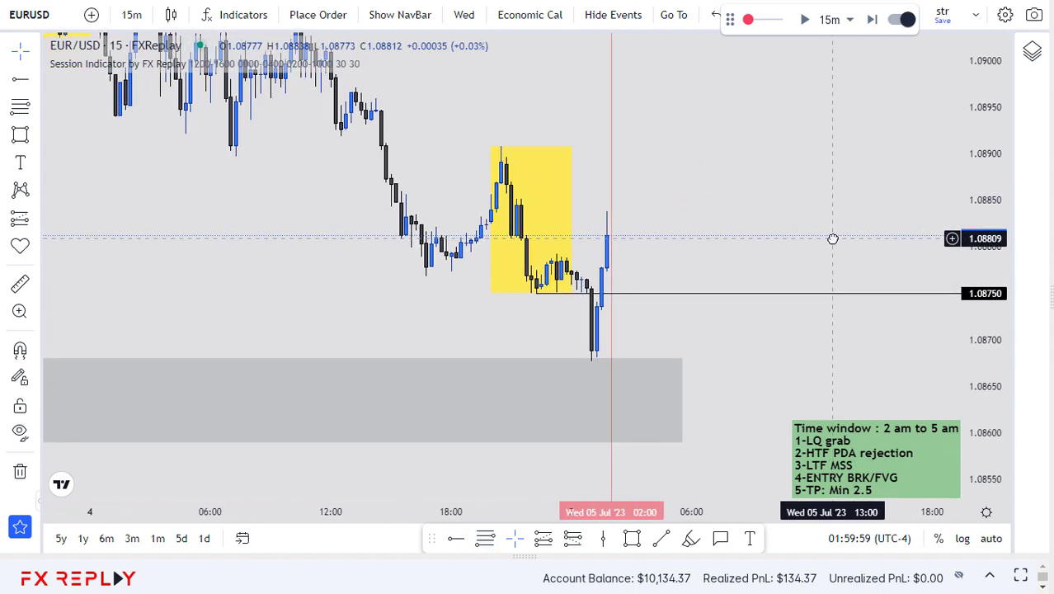
{"action": "type", "text": "5"}
{"action": "key", "text": "Return"}
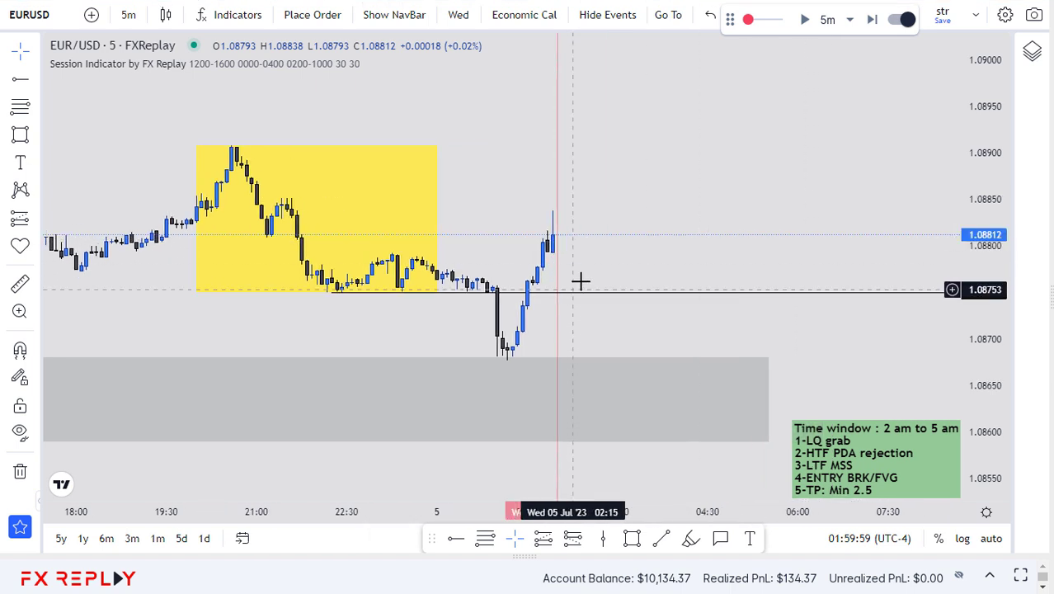
Advance the replay one candle and draw a line from its low to its high
{"action": "key", "text": "shift+Right"}
{"action": "key", "text": "shift+Right"}
{"action": "key", "text": "shift+Right"}
{"action": "key", "text": "shift+Right"}
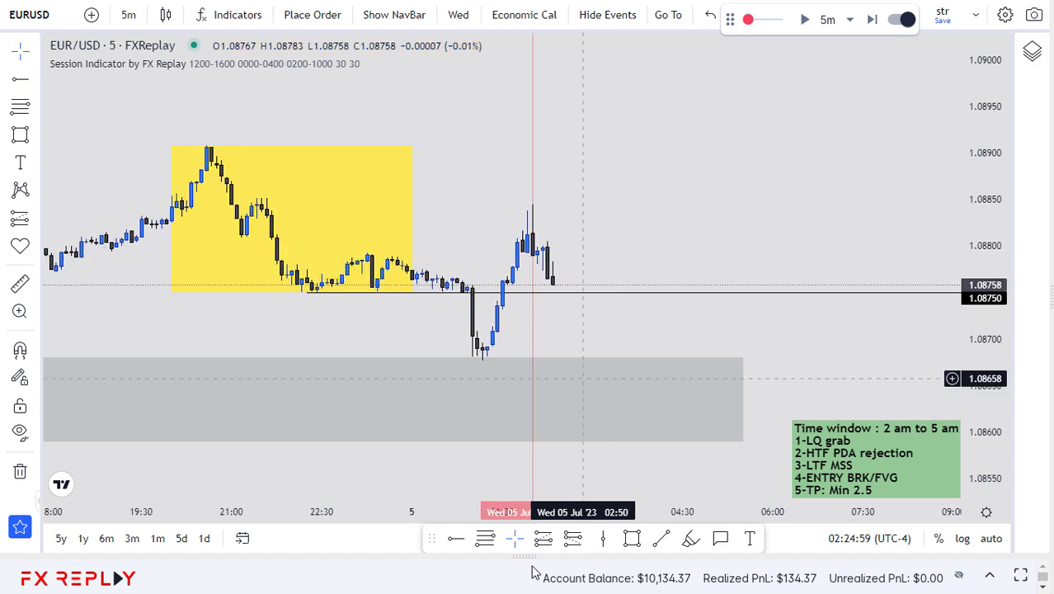
{"action": "left_click", "coordinate": [631, 538]}
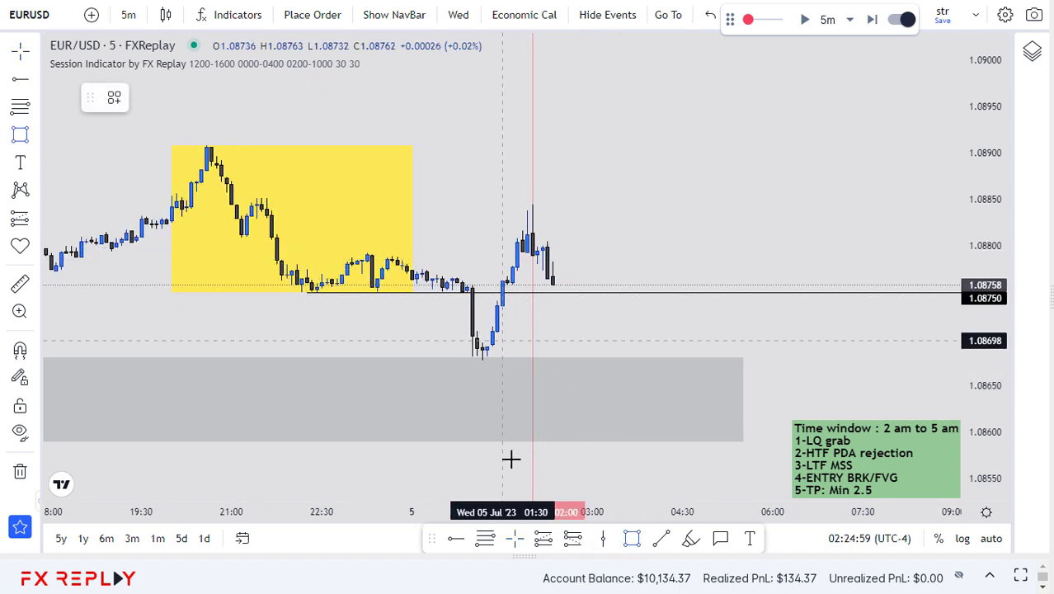
{"action": "left_click", "coordinate": [484, 538]}
{"action": "left_click", "coordinate": [482, 356]}
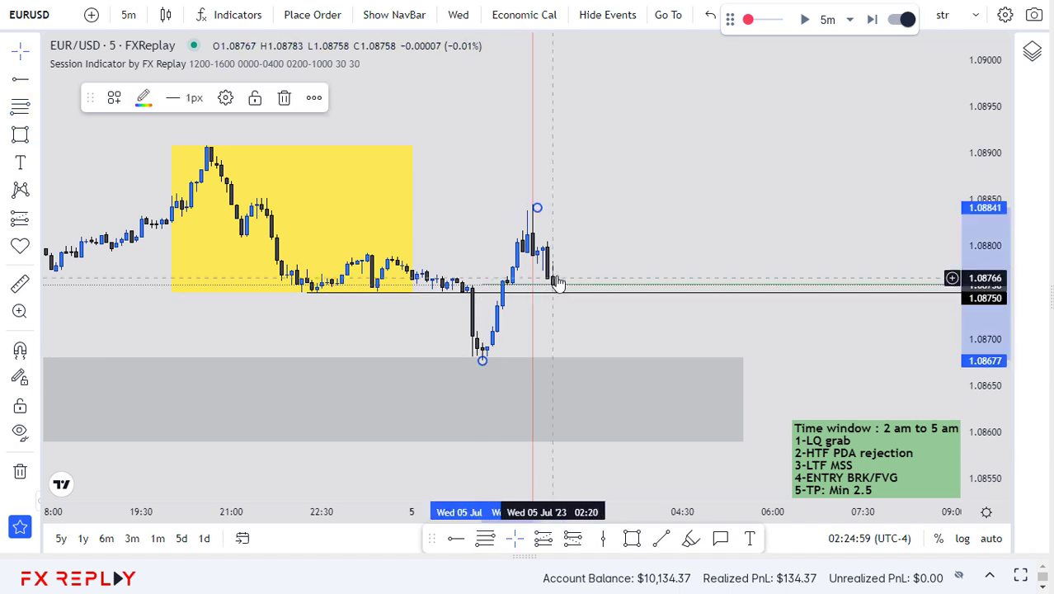
{"action": "left_click", "coordinate": [537, 209]}
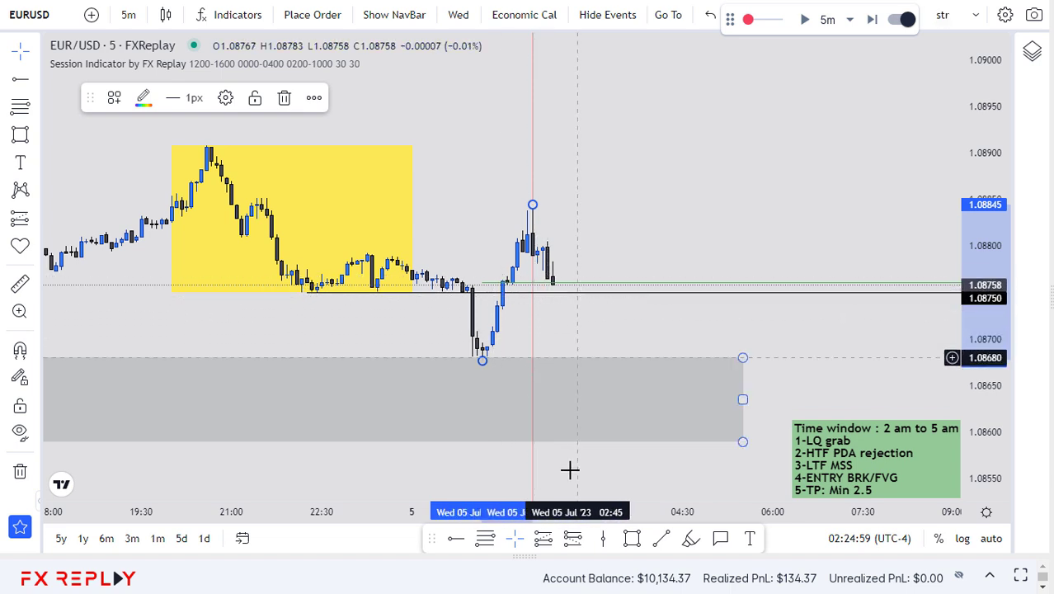
Place a long position at about 1.0876 entry with its stop at 1.08676
{"action": "left_click", "coordinate": [543, 537]}
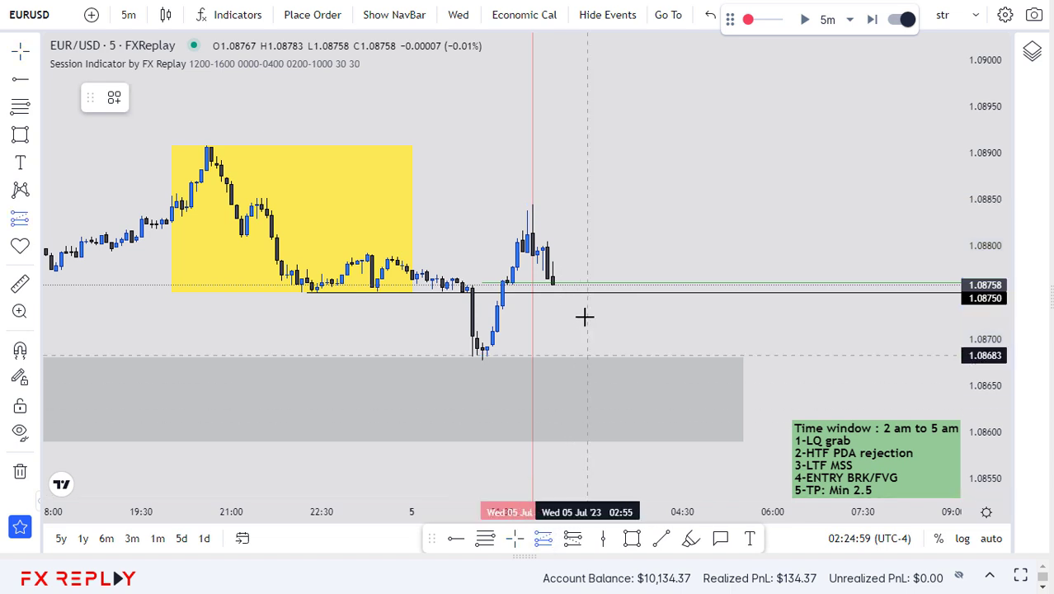
{"action": "left_click", "coordinate": [552, 284]}
{"action": "left_click_drag", "start_coordinate": [538, 338], "coordinate": [490, 365]}
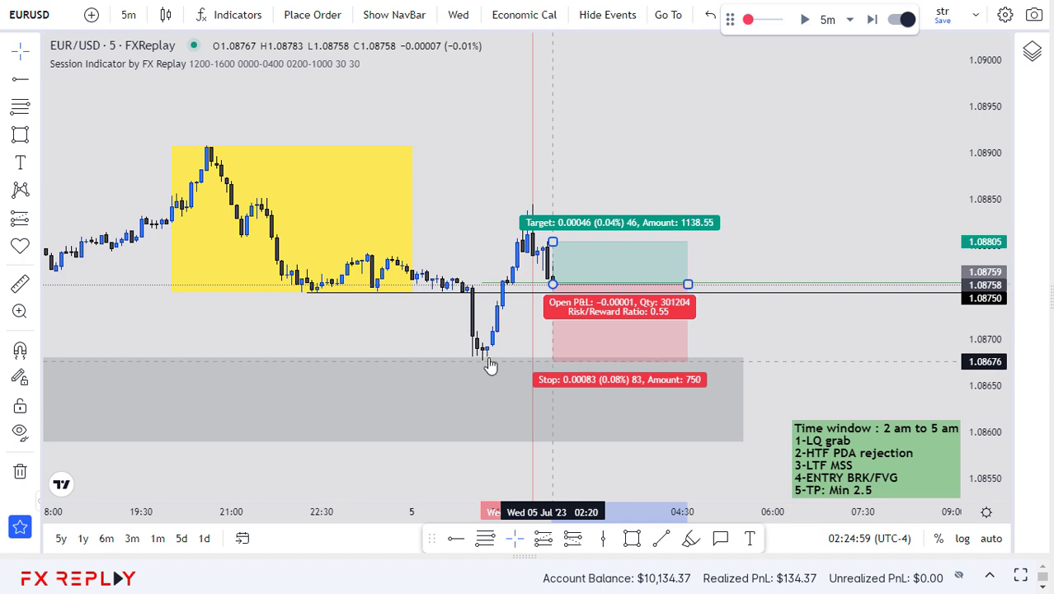
{"action": "scroll", "coordinate": [577, 363], "scroll_direction": "down", "scroll_amount": 3}
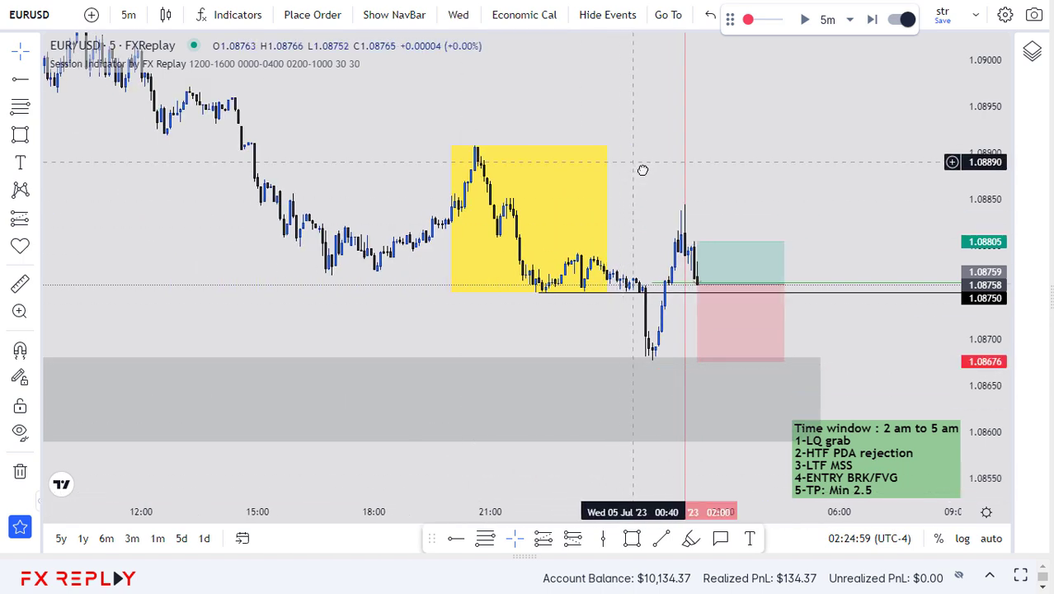
{"action": "left_click_drag", "start_coordinate": [637, 167], "coordinate": [657, 224]}
Switch to 15-minute candles and raise the long position's target to 1.08971
{"action": "type", "text": "15"}
{"action": "key", "text": "Return"}
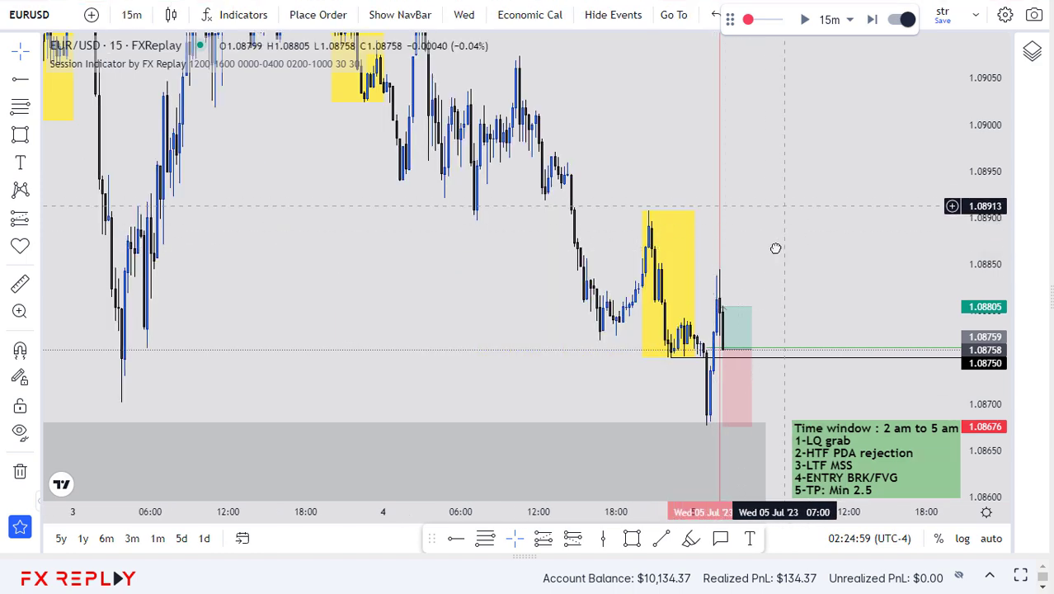
{"action": "left_click_drag", "start_coordinate": [756, 242], "coordinate": [731, 308]}
{"action": "left_click_drag", "start_coordinate": [697, 371], "coordinate": [594, 217]}
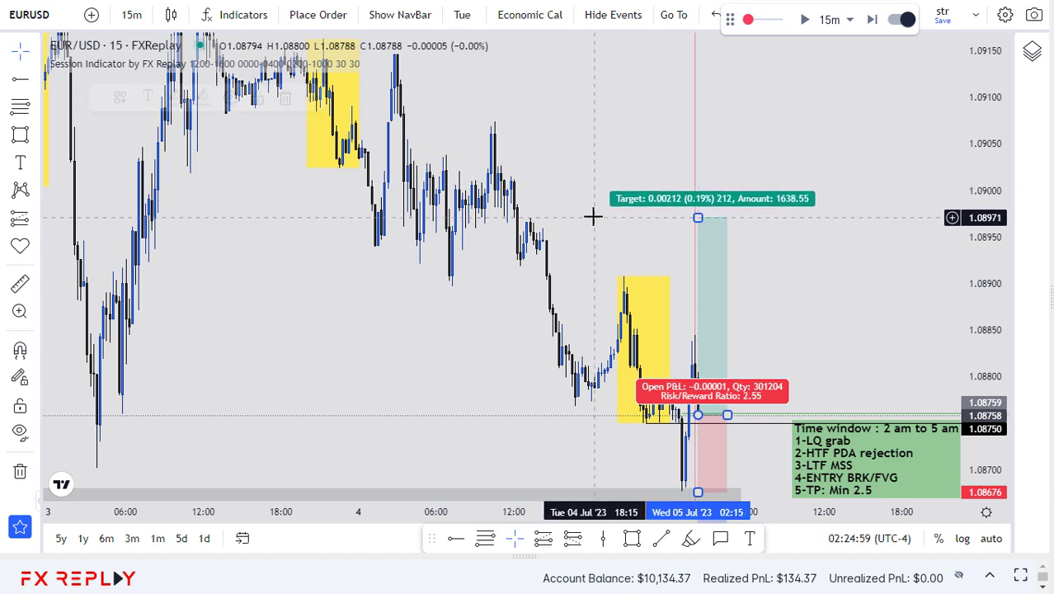
Recentre the chart and select the long position to show its details
{"action": "left_click_drag", "start_coordinate": [758, 275], "coordinate": [797, 164]}
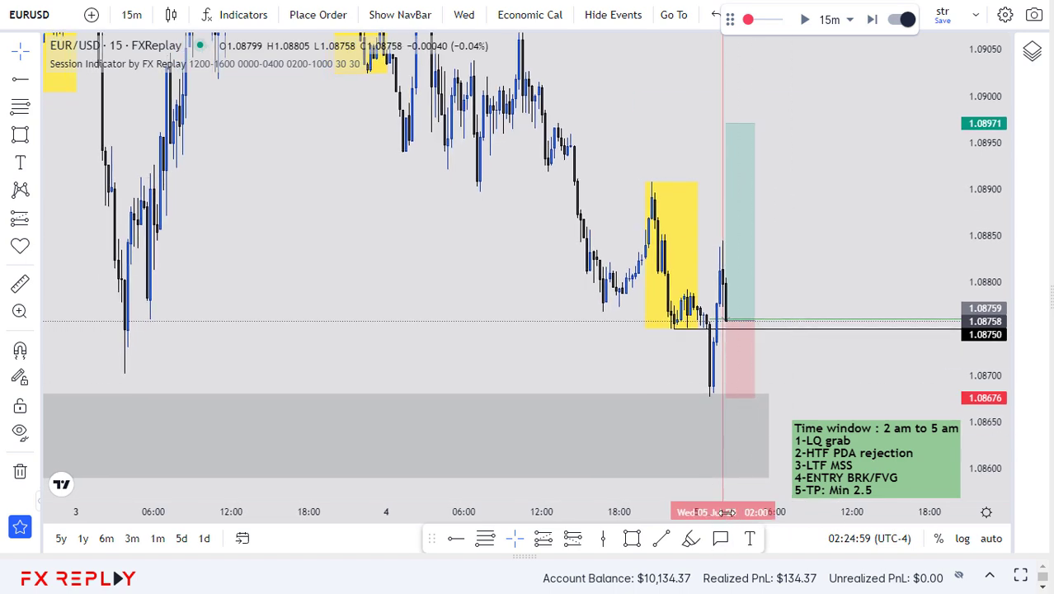
{"action": "left_click_drag", "start_coordinate": [724, 513], "coordinate": [470, 549]}
{"action": "left_click", "coordinate": [412, 318]}
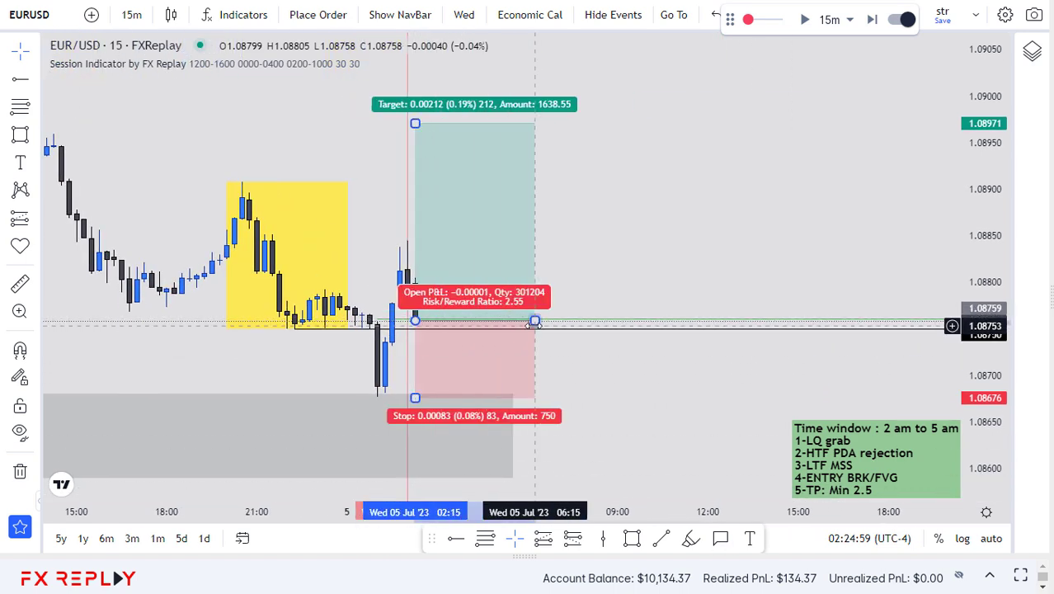
{"action": "left_click_drag", "start_coordinate": [678, 273], "coordinate": [788, 273]}
{"action": "left_click", "coordinate": [585, 215]}
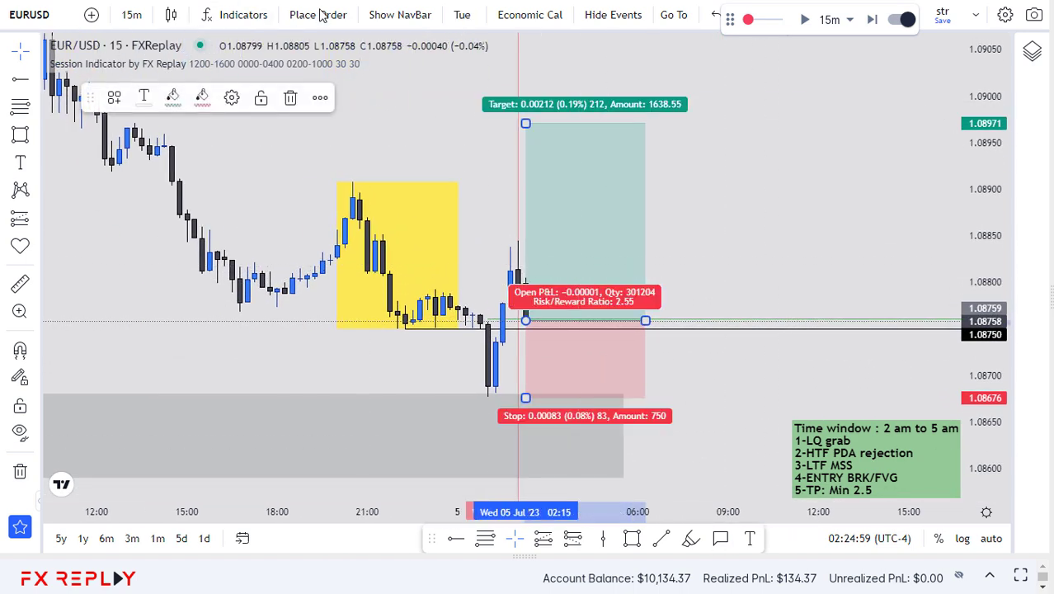
Place a market buy order with take profit 1.08971 and stop loss 1.08676
{"action": "left_click", "coordinate": [321, 16]}
{"action": "left_click_drag", "start_coordinate": [716, 175], "coordinate": [705, 360]}
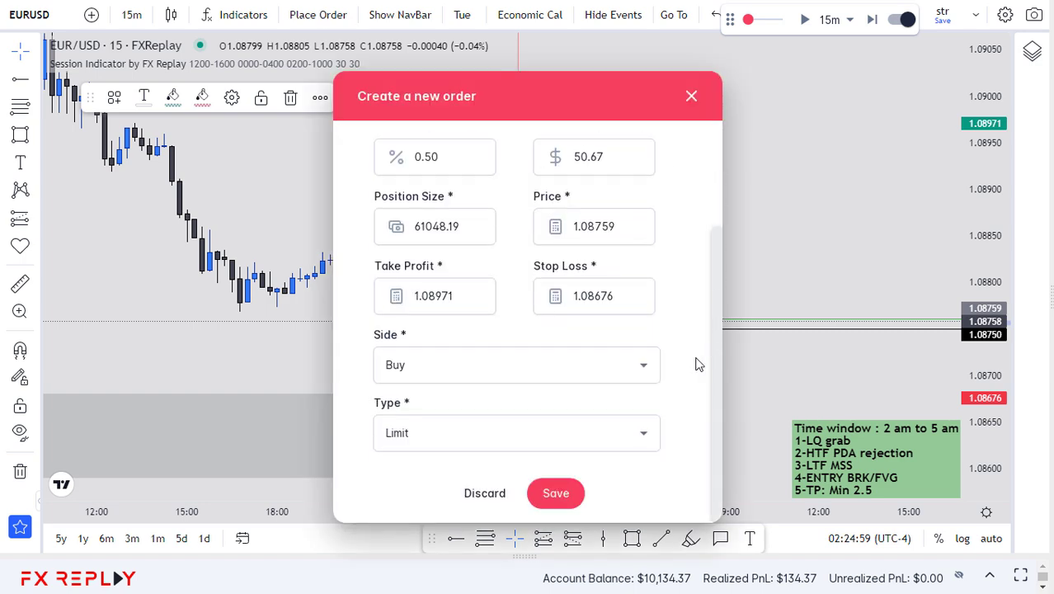
{"action": "left_click", "coordinate": [533, 429]}
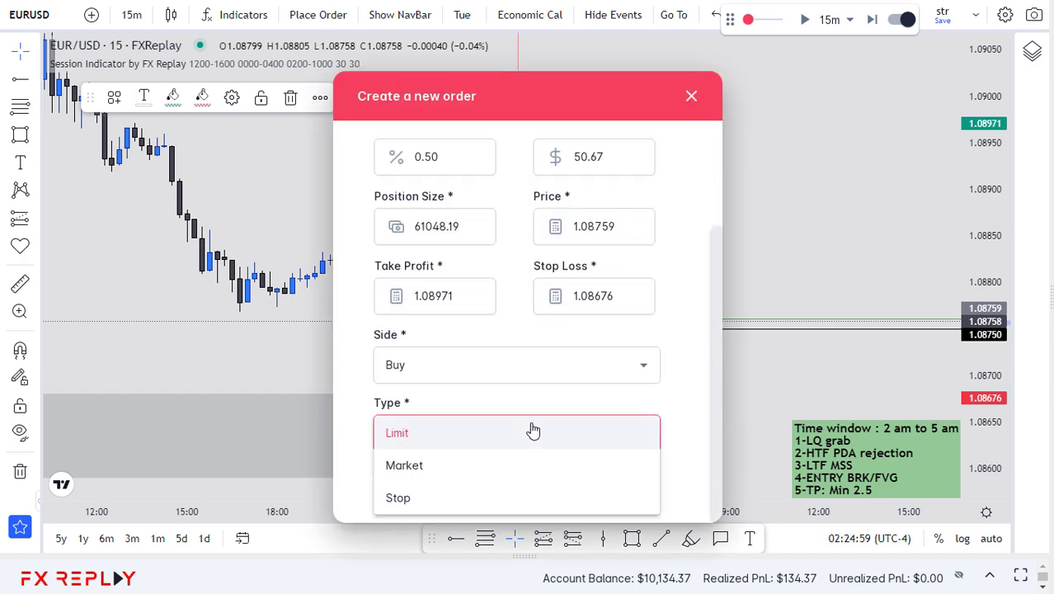
{"action": "left_click", "coordinate": [495, 464]}
{"action": "left_click", "coordinate": [588, 488]}
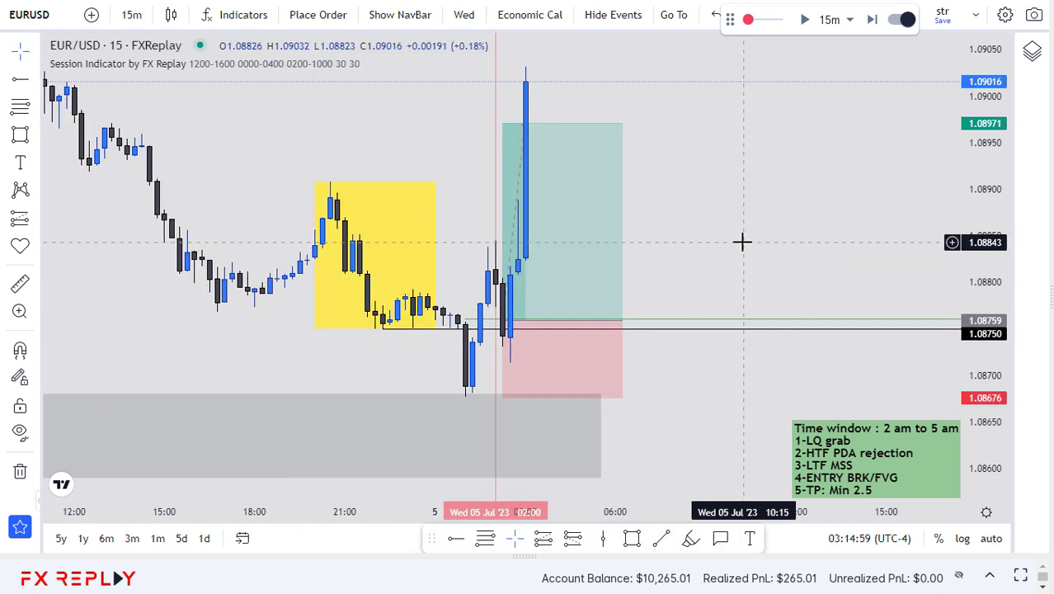
Stretch the closed position's target to 1.09077, then delete the long-position drawing
{"action": "left_click_drag", "start_coordinate": [742, 241], "coordinate": [711, 232]}
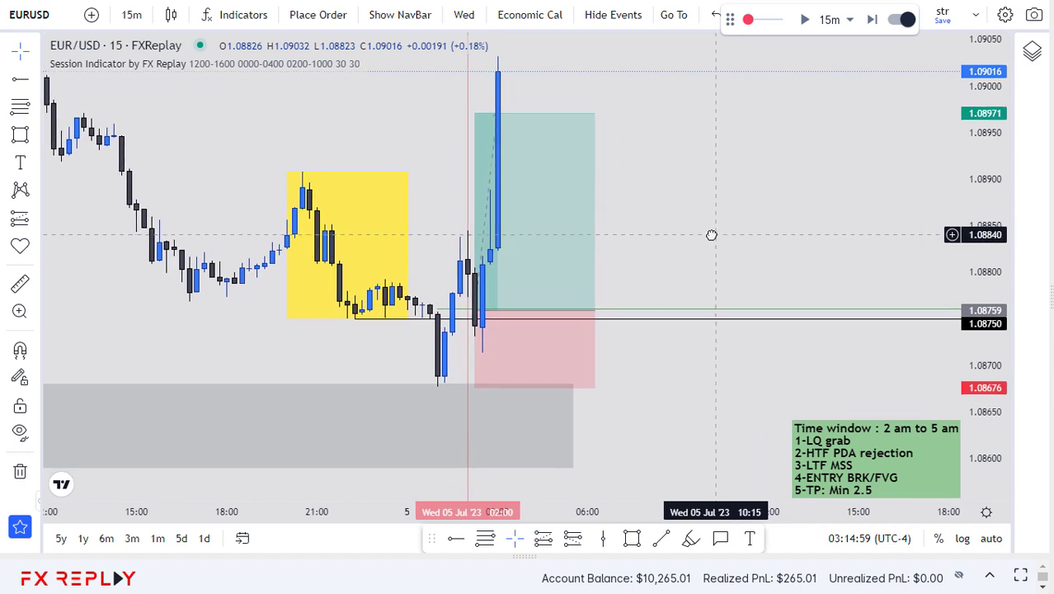
{"action": "mouse_move", "coordinate": [586, 252]}
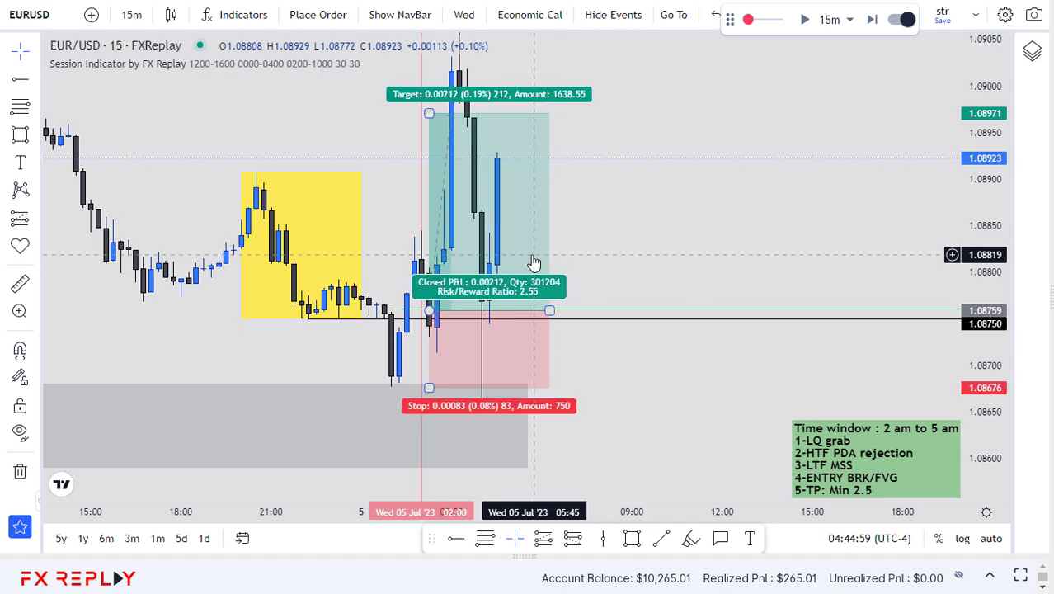
{"action": "left_click_drag", "start_coordinate": [649, 132], "coordinate": [705, 231]}
{"action": "left_click_drag", "start_coordinate": [490, 208], "coordinate": [490, 113]}
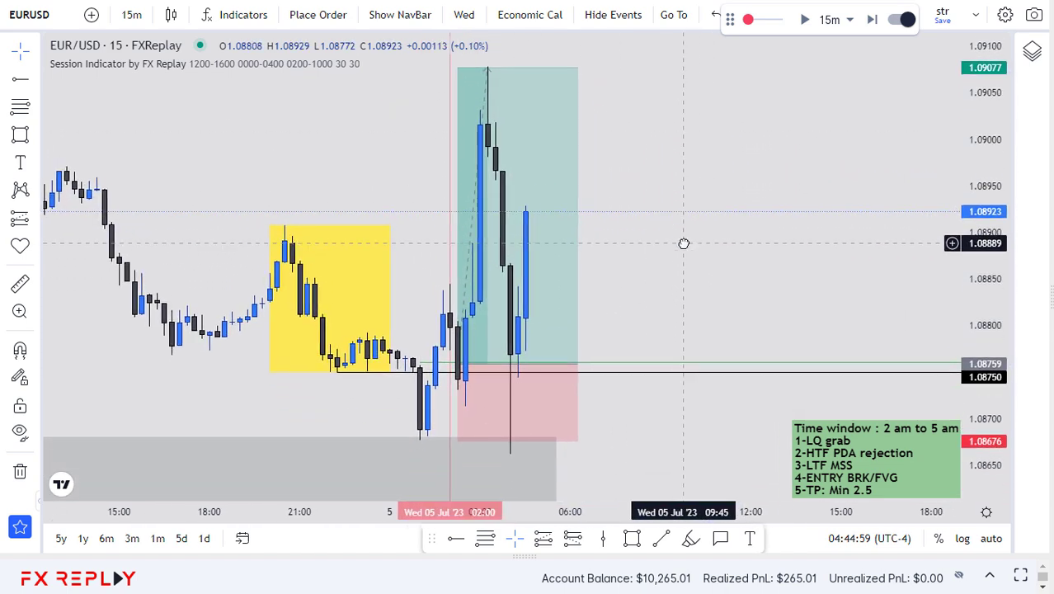
{"action": "left_click", "coordinate": [565, 303]}
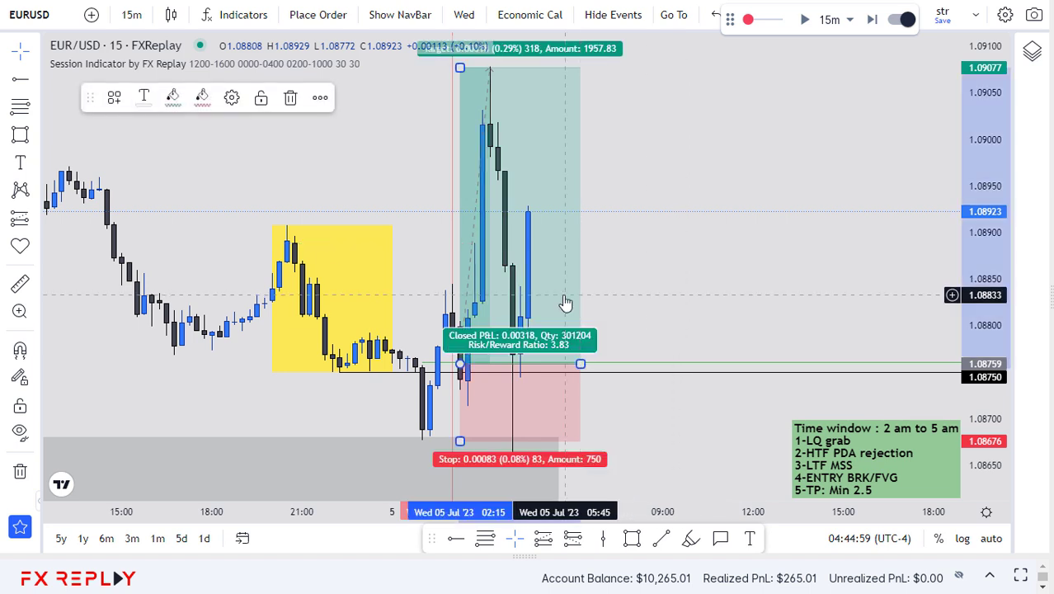
{"action": "key", "text": "Delete"}
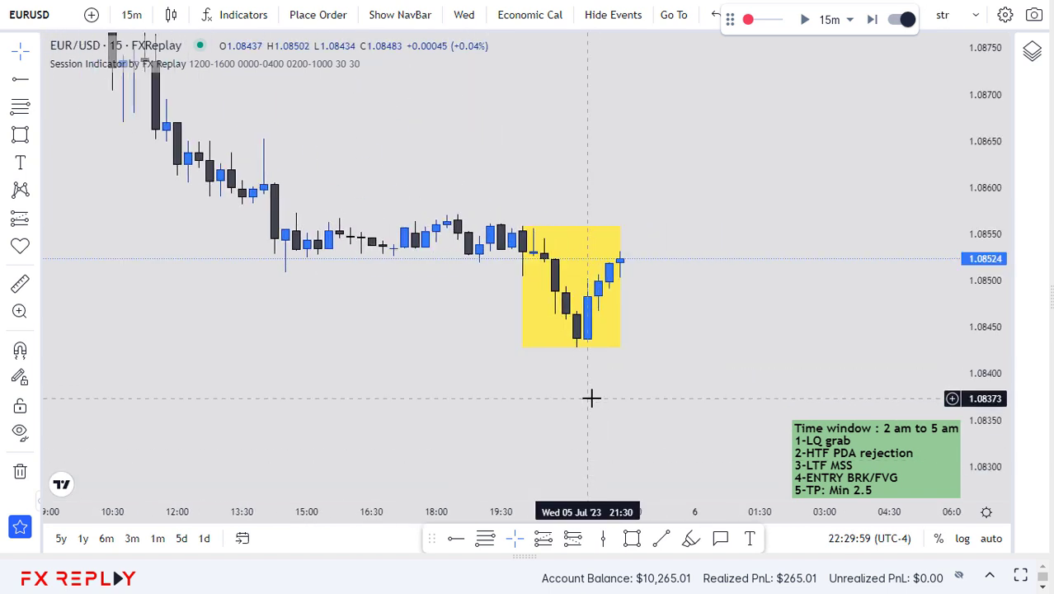
Mark 02:00 on 6 July with a vertical line and advance the replay past it
{"action": "left_click_drag", "start_coordinate": [688, 369], "coordinate": [579, 372]}
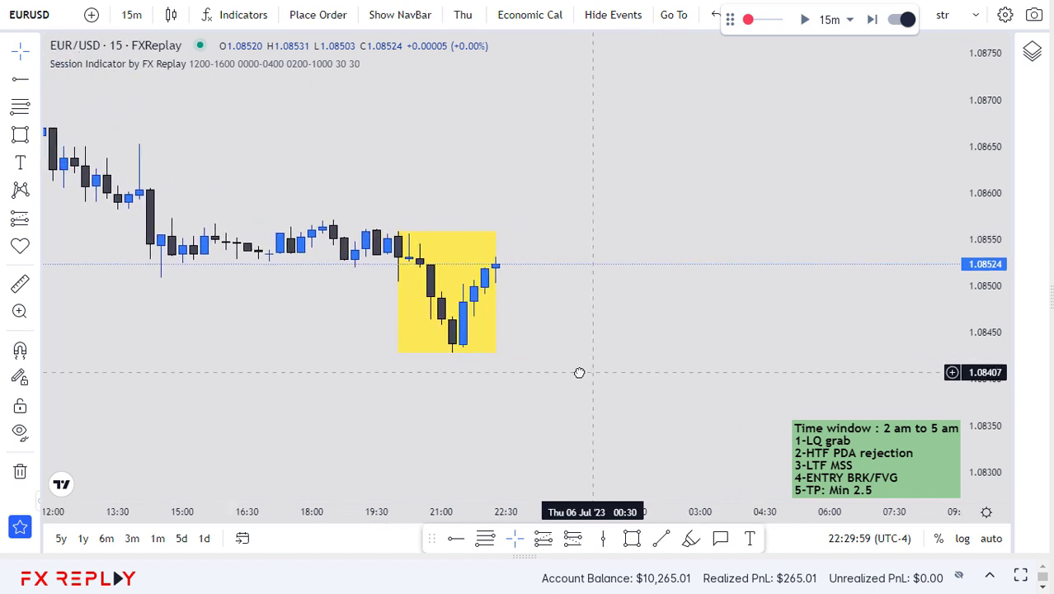
{"action": "left_click", "coordinate": [604, 540]}
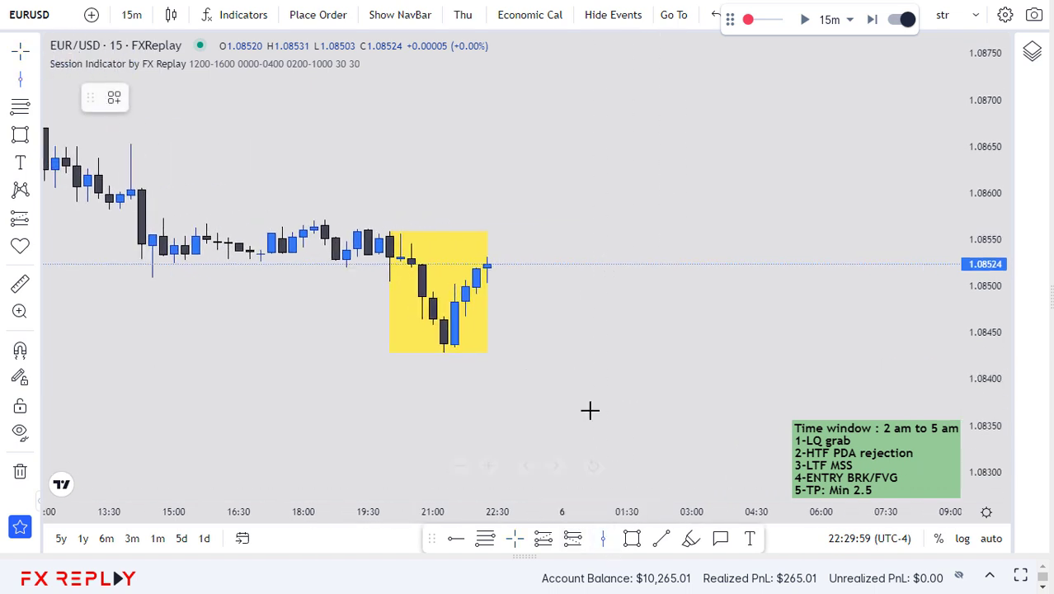
{"action": "left_click", "coordinate": [645, 275]}
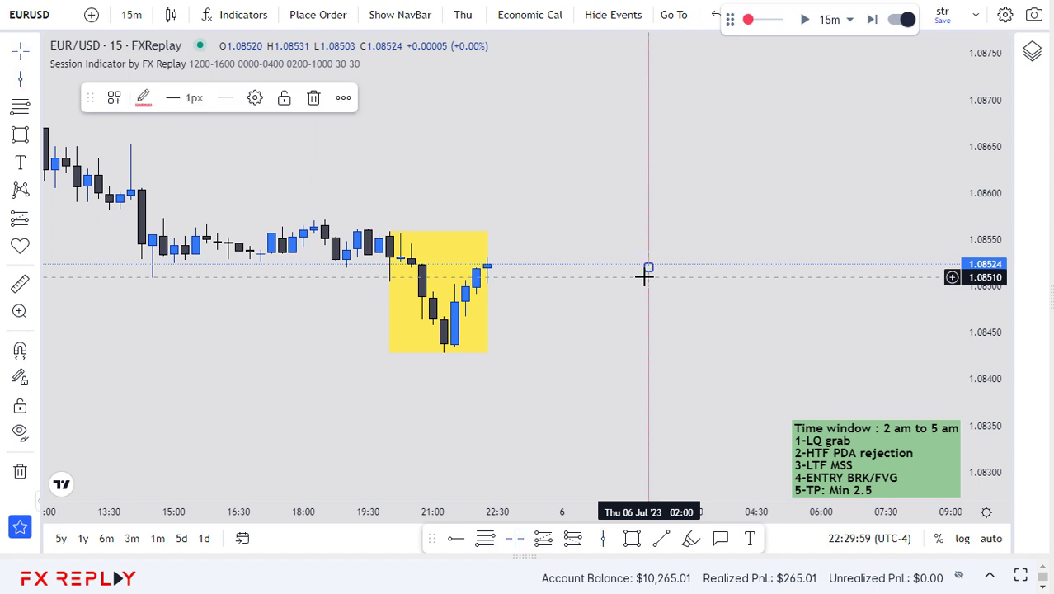
{"action": "key", "text": "shift+Right"}
{"action": "key", "text": "shift+Right"}
{"action": "key", "text": "shift+Right"}
{"action": "key", "text": "shift+Right"}
{"action": "key", "text": "shift+Right"}
{"action": "key", "text": "shift+Right"}
{"action": "key", "text": "shift+Right"}
{"action": "key", "text": "shift+Right"}
{"action": "key", "text": "shift+Right"}
{"action": "key", "text": "shift+Right"}
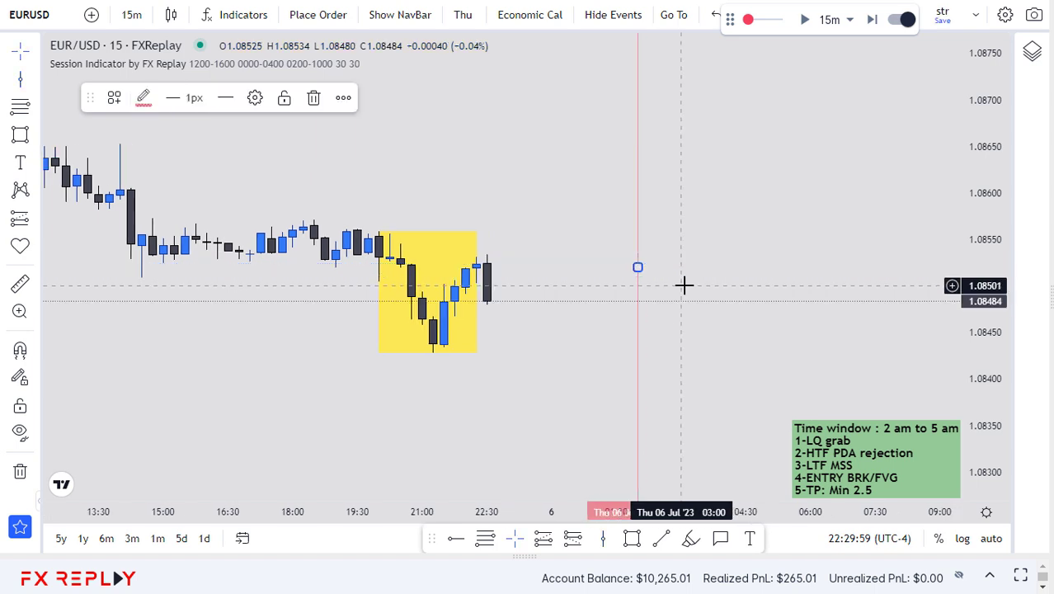
{"action": "key", "text": "shift+Right"}
{"action": "key", "text": "shift+Right"}
{"action": "key", "text": "shift+Right"}
{"action": "key", "text": "shift+Right"}
{"action": "key", "text": "shift+Right"}
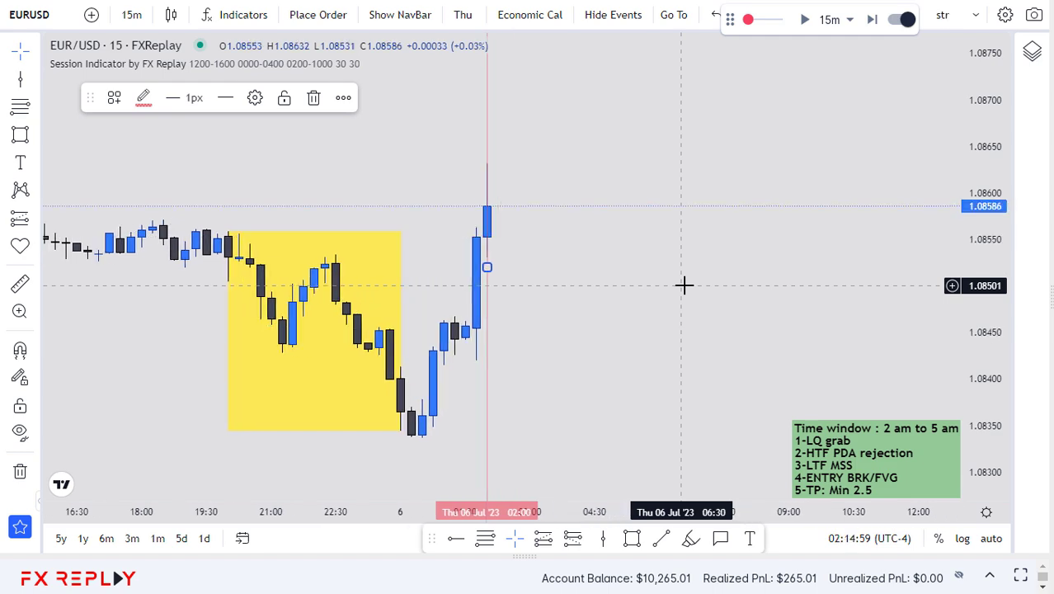
Add a horizontal ray at 1.08571
{"action": "scroll", "coordinate": [748, 512], "scroll_direction": "down", "scroll_amount": 3}
{"action": "left_click", "coordinate": [483, 538]}
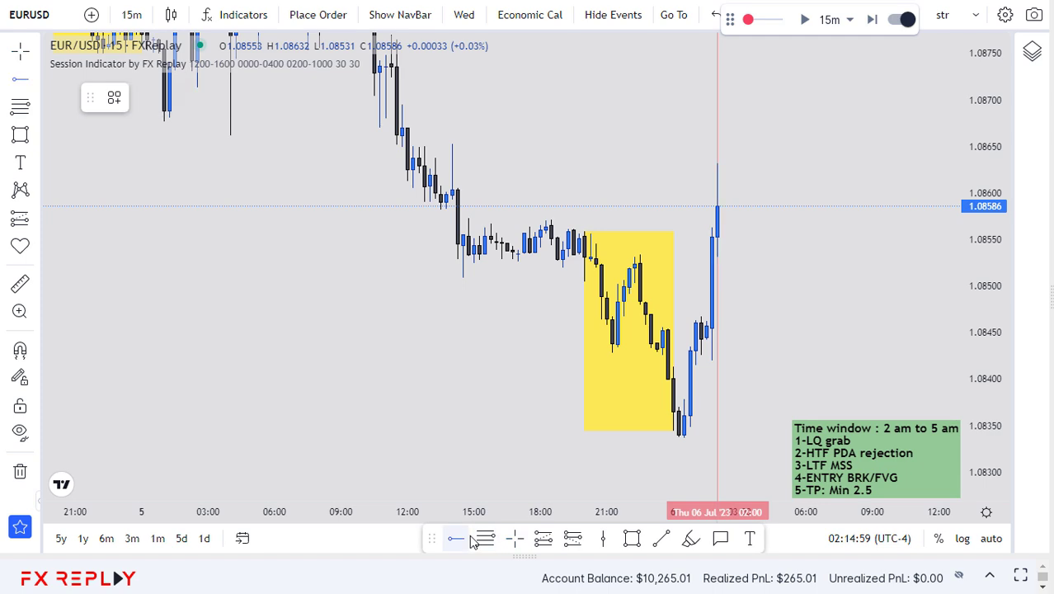
{"action": "left_click", "coordinate": [551, 222]}
{"action": "left_click_drag", "start_coordinate": [598, 148], "coordinate": [567, 200]}
On 30-minute candles, draw a grey zone around 1.08570–1.08586 past the latest candle
{"action": "type", "text": "30"}
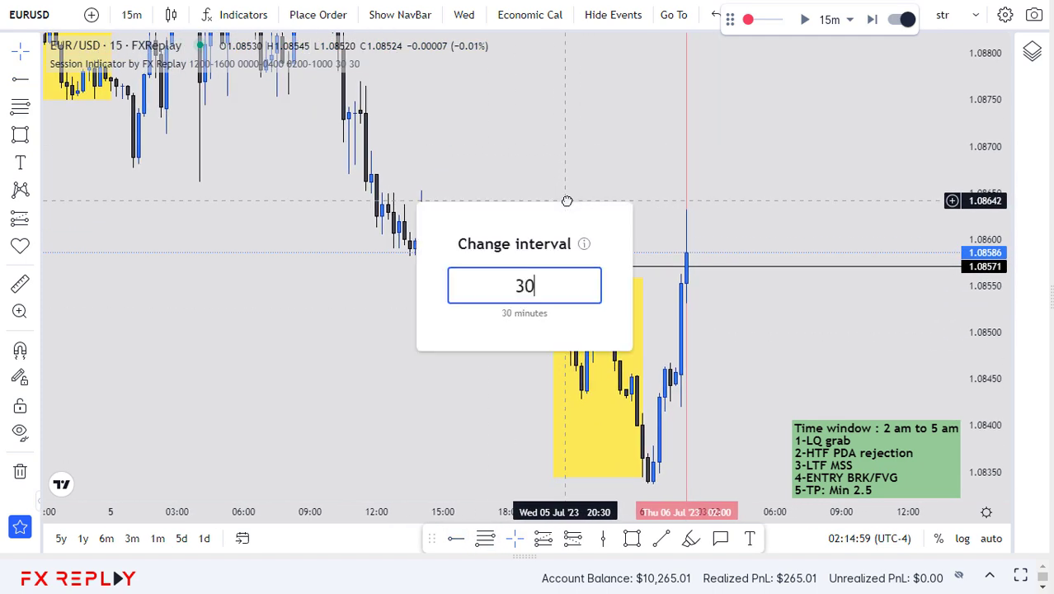
{"action": "key", "text": "Return"}
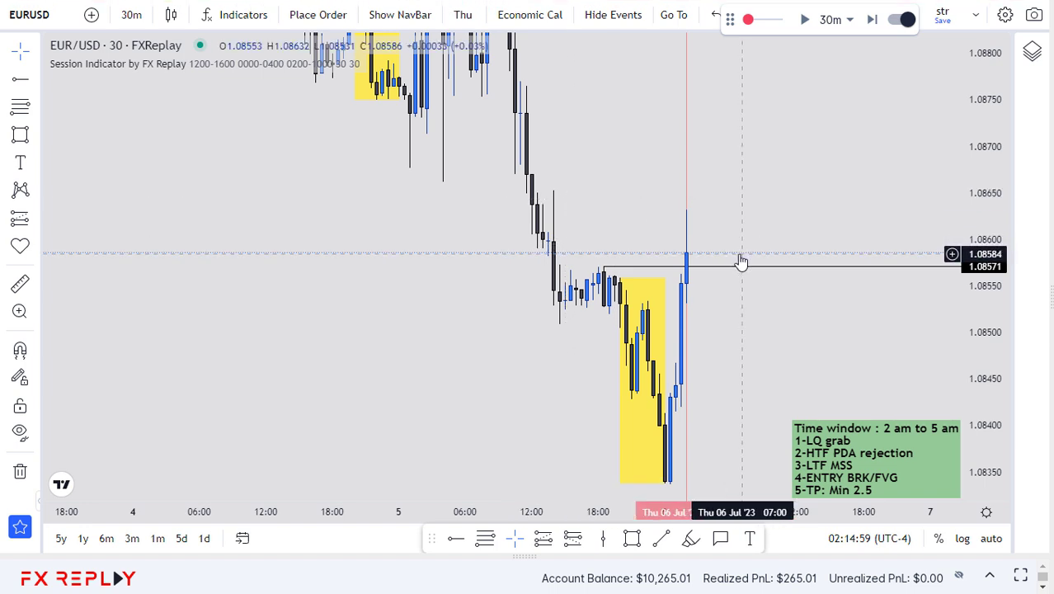
{"action": "left_click", "coordinate": [632, 538]}
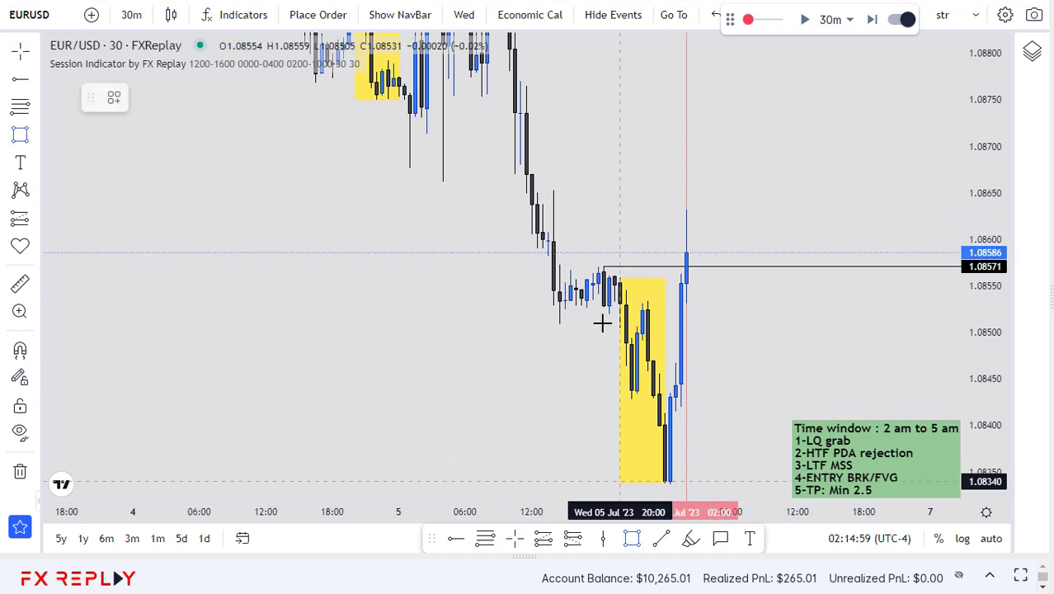
{"action": "left_click", "coordinate": [541, 253]}
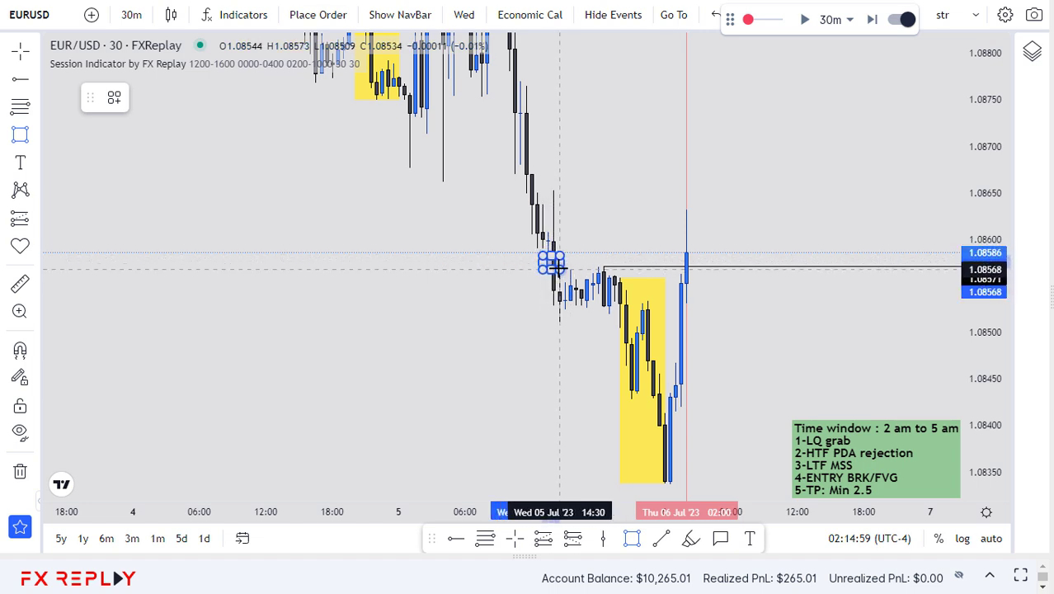
{"action": "left_click", "coordinate": [551, 262]}
{"action": "left_click_drag", "start_coordinate": [551, 258], "coordinate": [732, 216]}
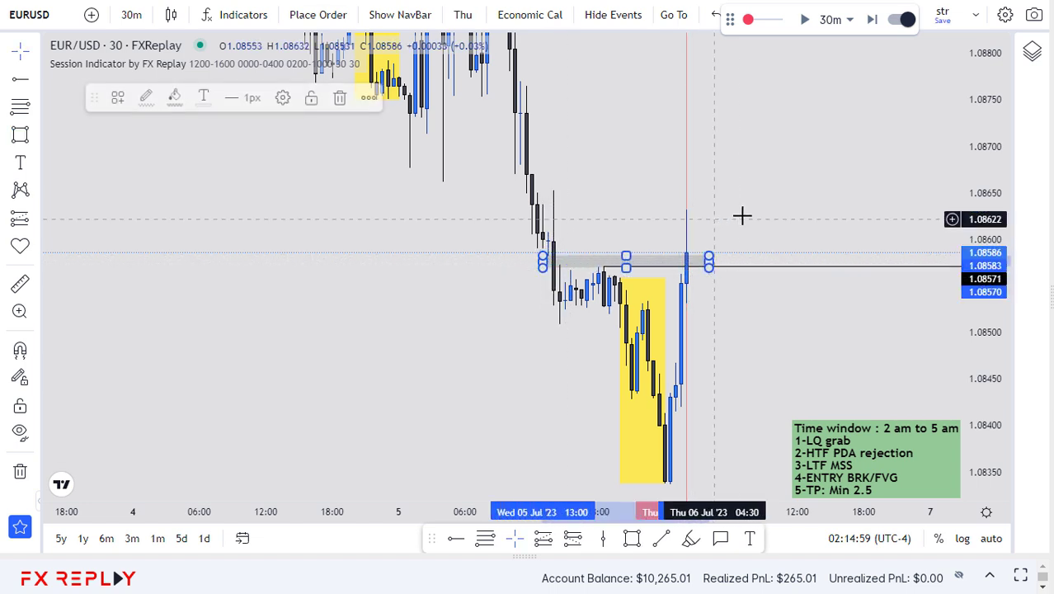
{"action": "left_click", "coordinate": [744, 216]}
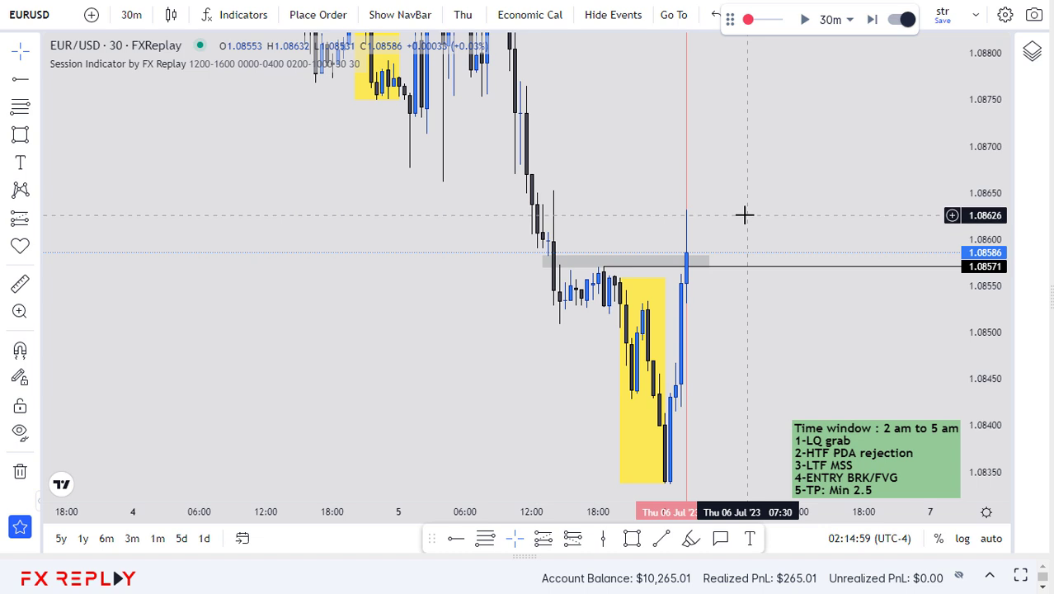
Return to 5-minute candles and advance the replay as price spikes toward 1.0875
{"action": "type", "text": "5"}
{"action": "key", "text": "Return"}
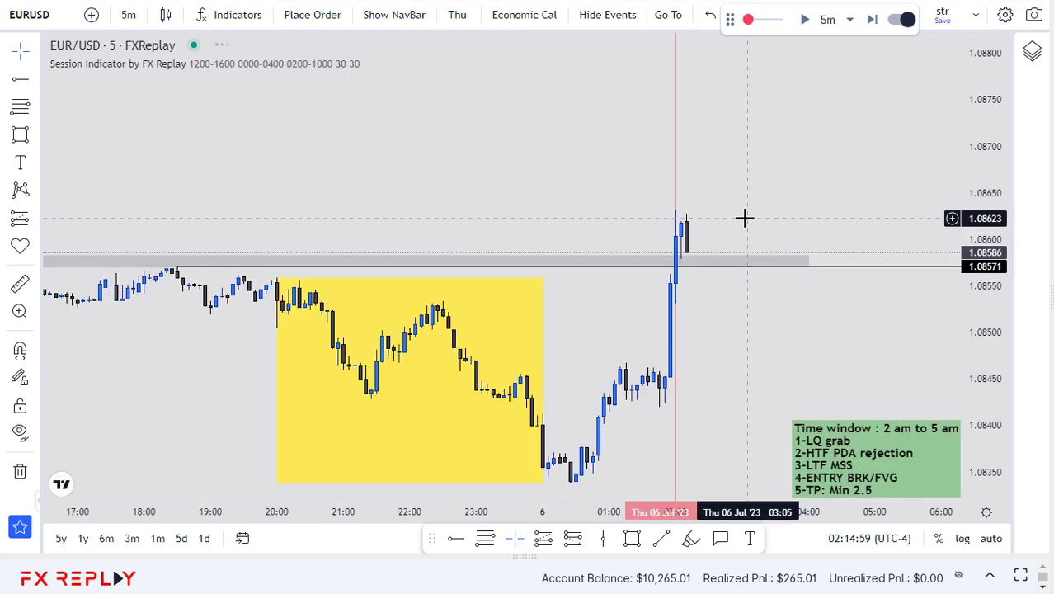
{"action": "key", "text": "shift+Right"}
{"action": "key", "text": "shift+Right"}
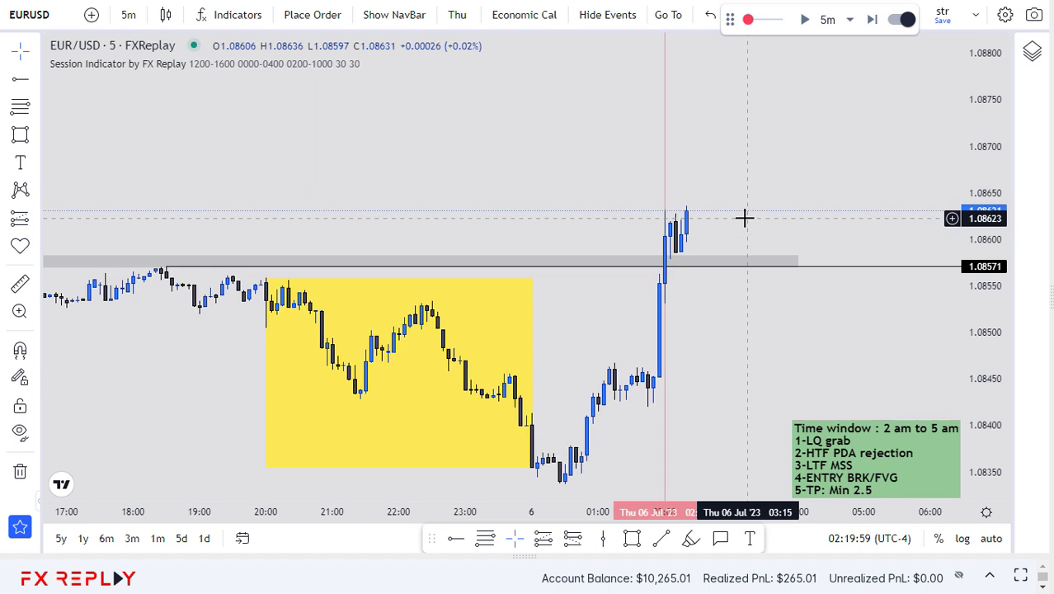
{"action": "key", "text": "shift+Right"}
{"action": "key", "text": "shift+Right"}
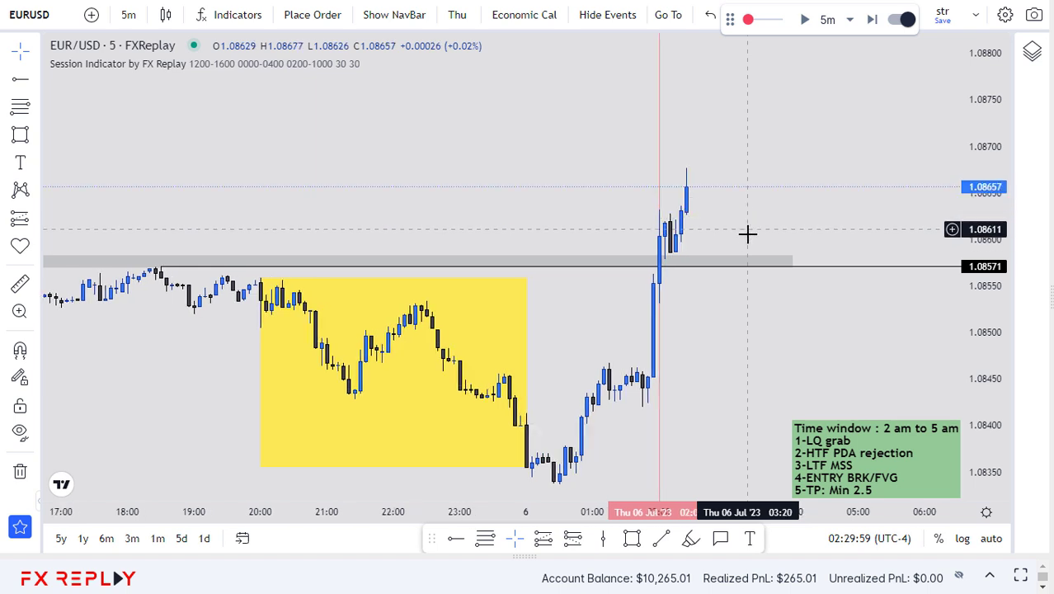
{"action": "left_click", "coordinate": [736, 262]}
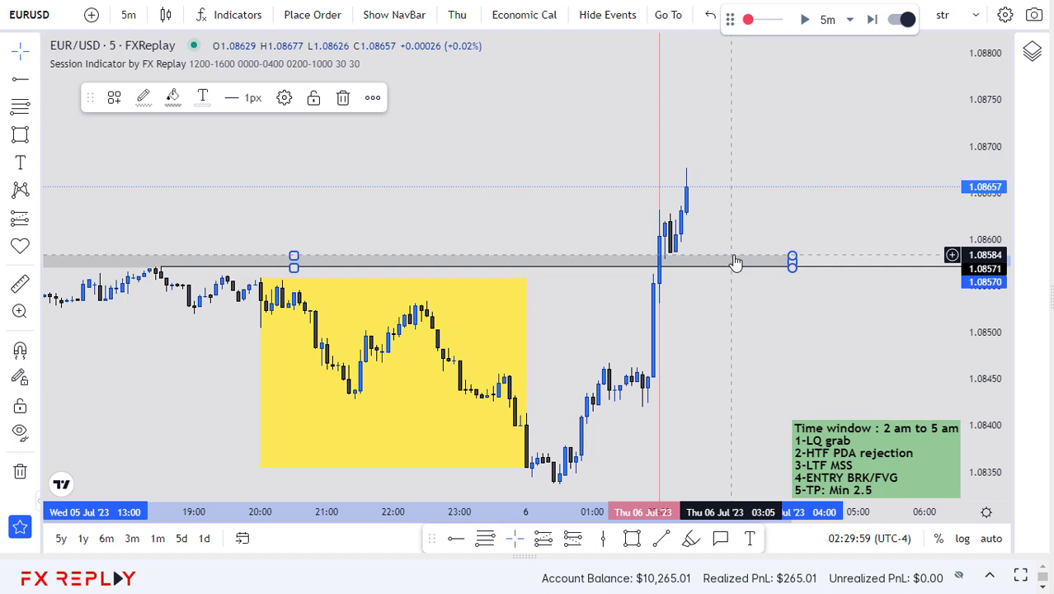
{"action": "left_click", "coordinate": [737, 259]}
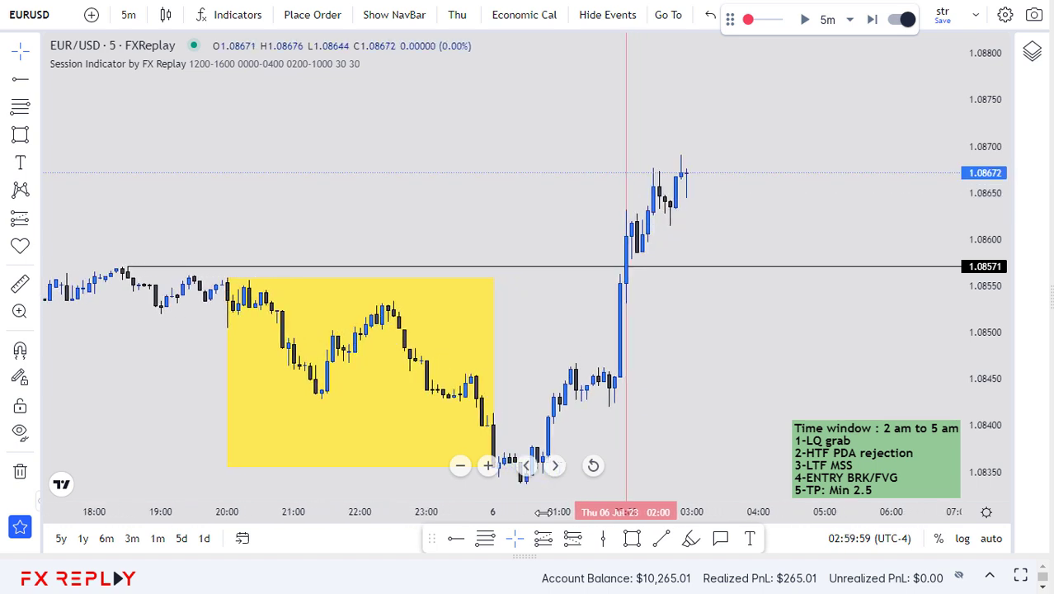
Flip between 3-minute and 5-minute candles to check structure, ending on 5-minute
{"action": "key", "text": "3"}
{"action": "key", "text": "Return"}
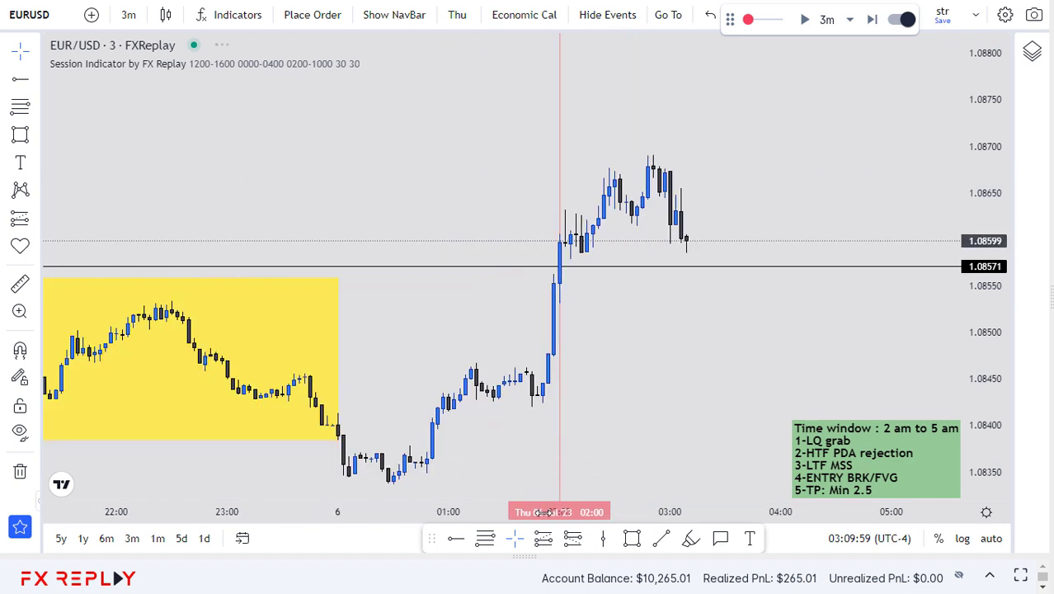
{"action": "key", "text": "5"}
{"action": "key", "text": "Return"}
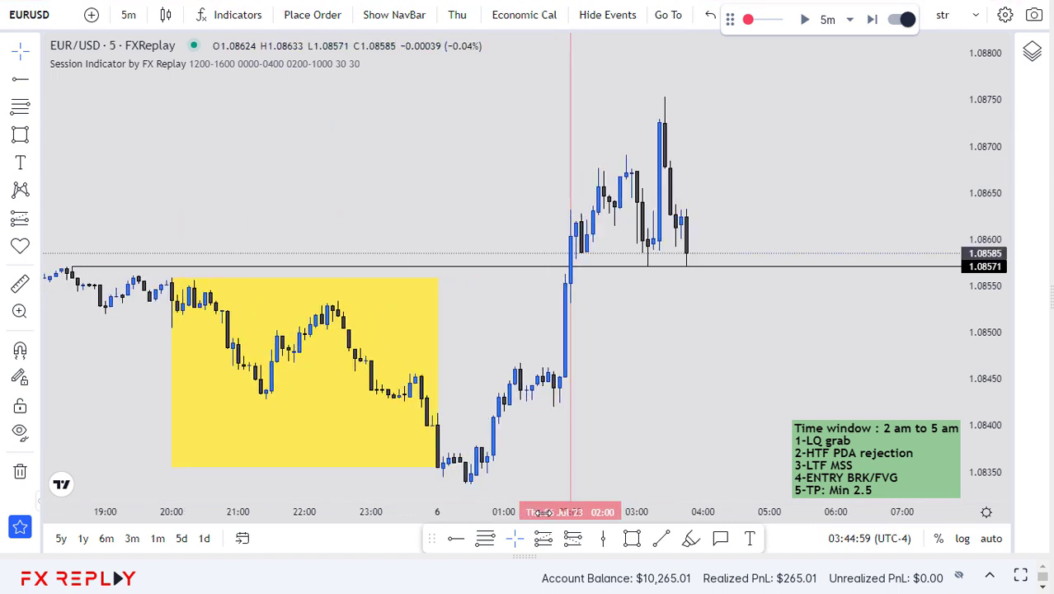
{"action": "type", "text": "3"}
{"action": "key", "text": "Return"}
{"action": "type", "text": "5"}
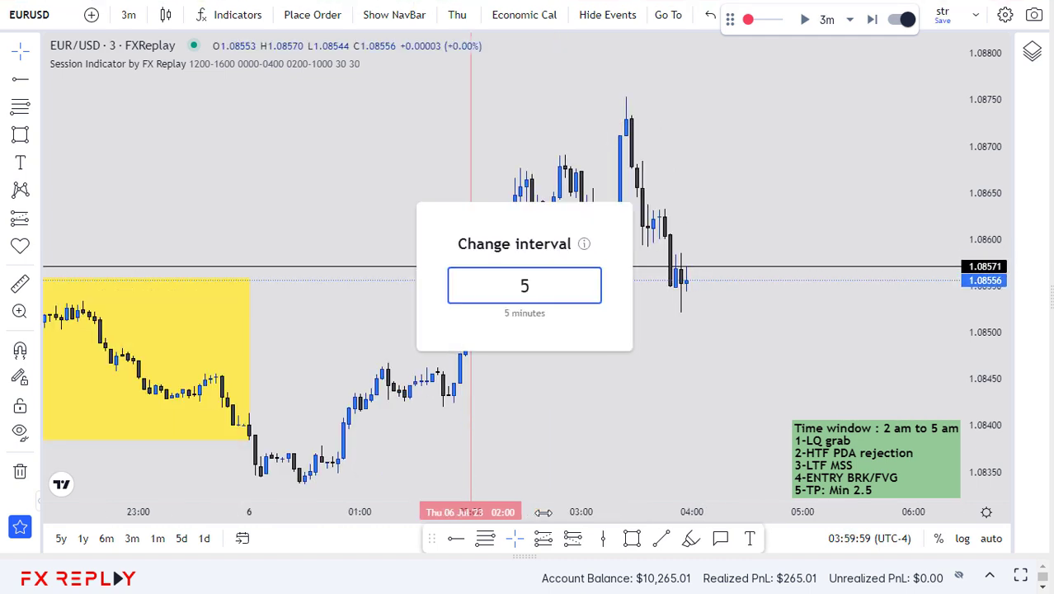
{"action": "key", "text": "Return"}
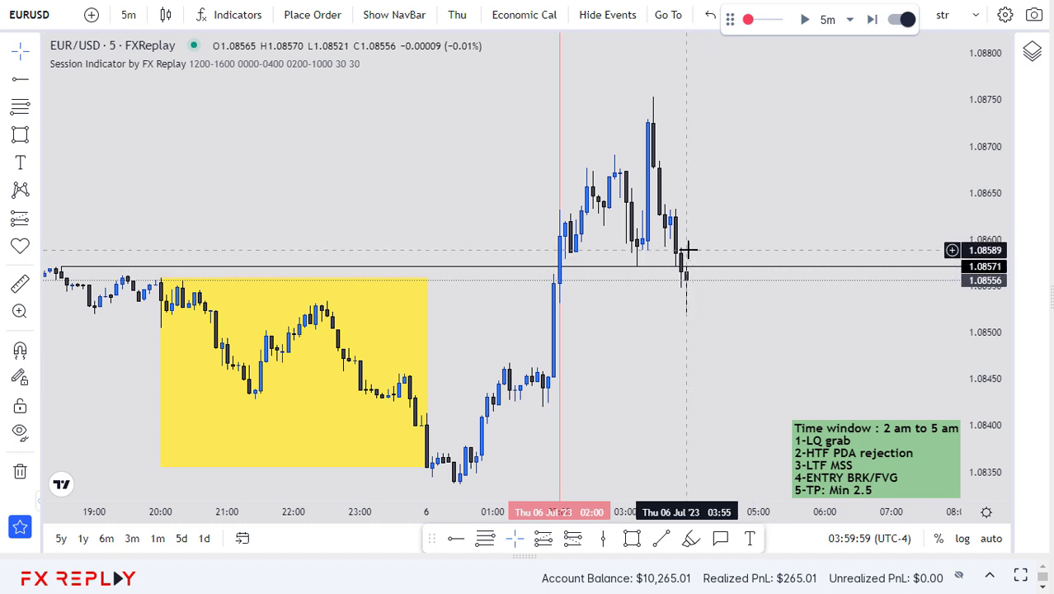
On hourly candles, box the 1.0877–1.0886 highs as a grey zone, then return to 5-minute
{"action": "type", "text": "1h"}
{"action": "key", "text": "Return"}
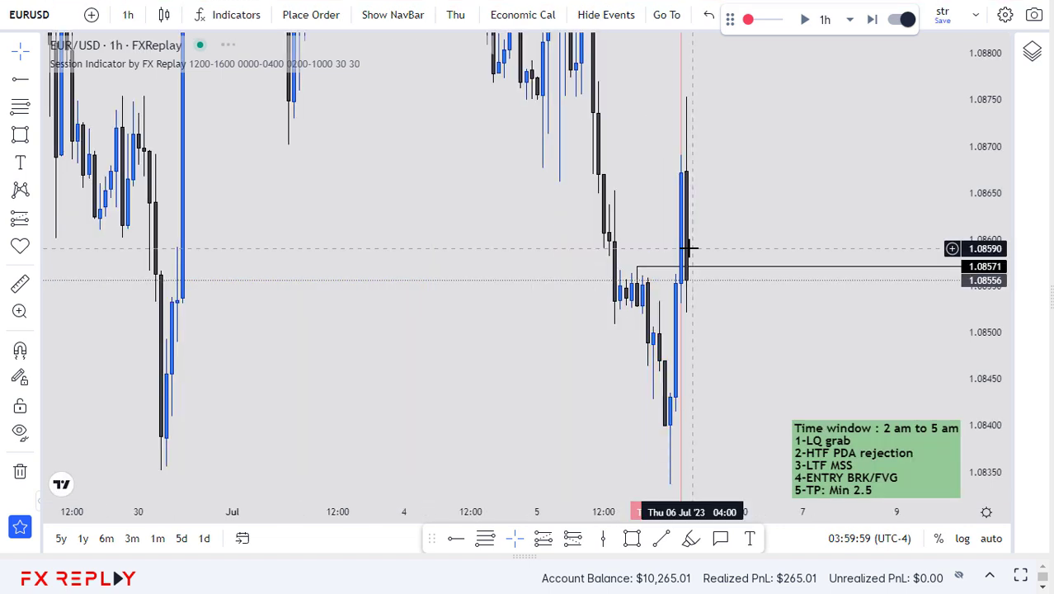
{"action": "left_click_drag", "start_coordinate": [967, 146], "coordinate": [963, 247]}
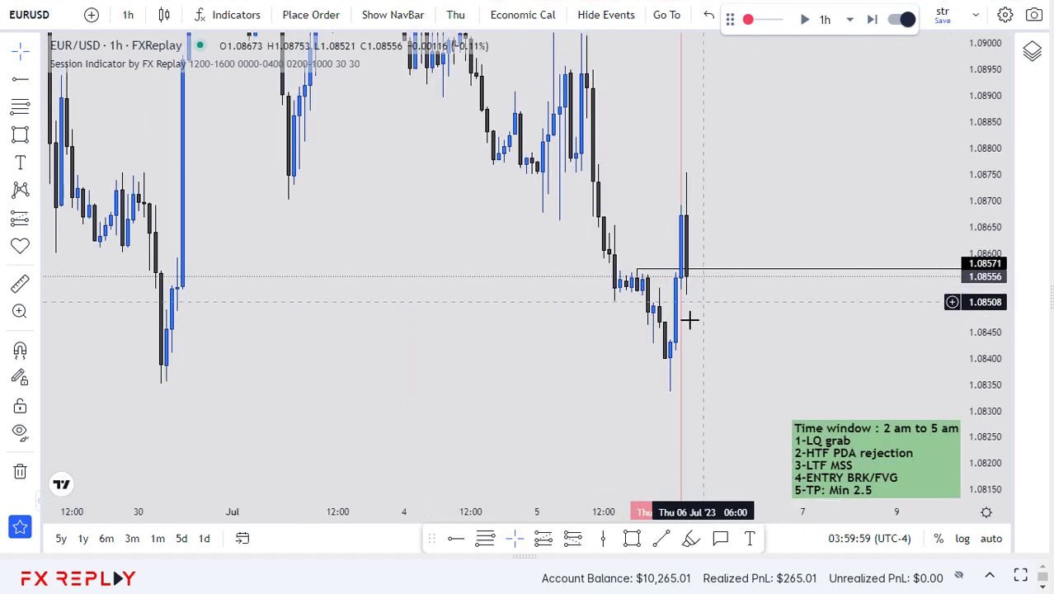
{"action": "left_click", "coordinate": [632, 538]}
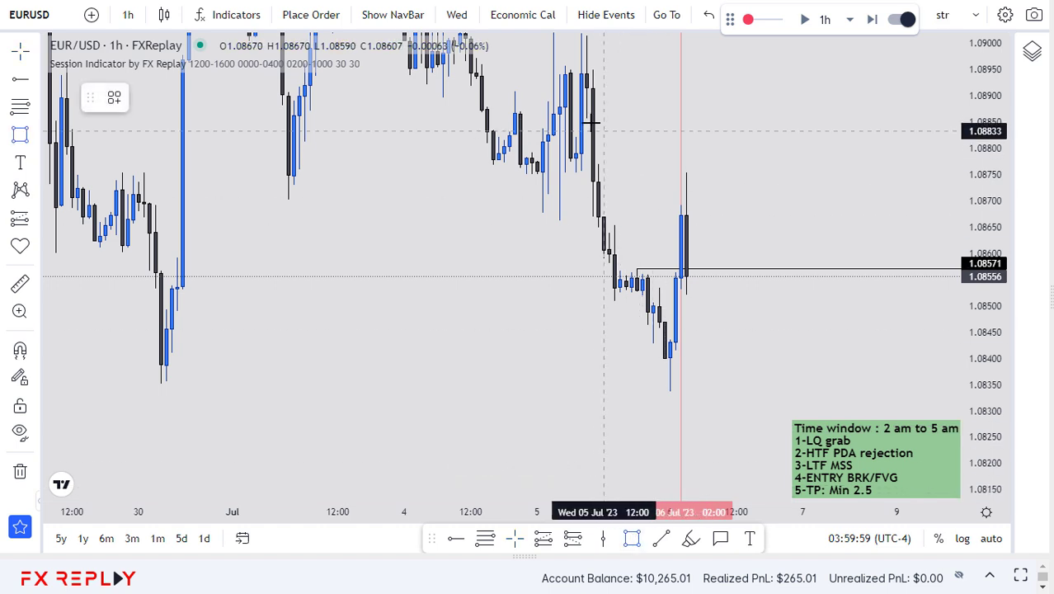
{"action": "mouse_move", "coordinate": [594, 141]}
{"action": "left_mouse_down"}
{"action": "mouse_move", "coordinate": [587, 165]}
{"action": "mouse_move", "coordinate": [753, 177]}
{"action": "left_mouse_up"}
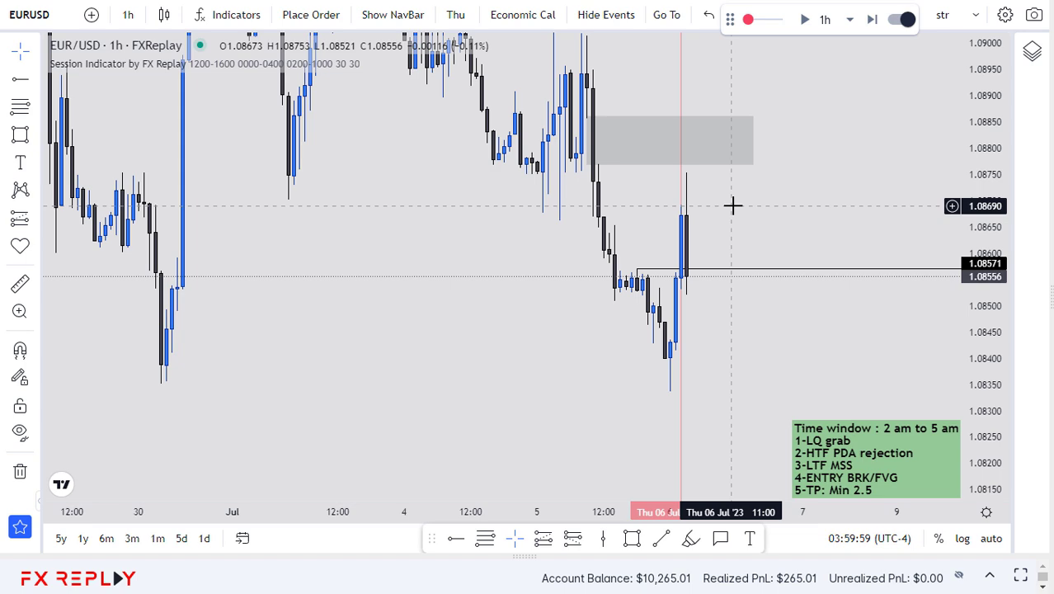
{"action": "type", "text": "5"}
{"action": "key", "text": "Return"}
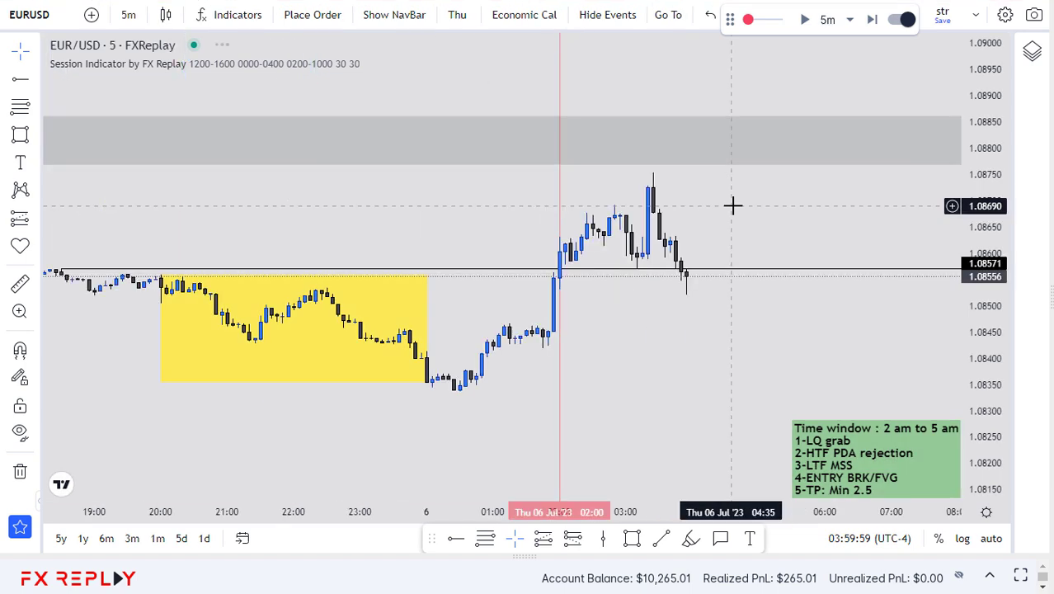
Replay the 5-minute chart to about 05:05 without entering, then jump to Friday's session
{"action": "left_click_drag", "start_coordinate": [731, 207], "coordinate": [647, 185]}
{"action": "key", "text": "shift+Right"}
{"action": "key", "text": "shift+Right"}
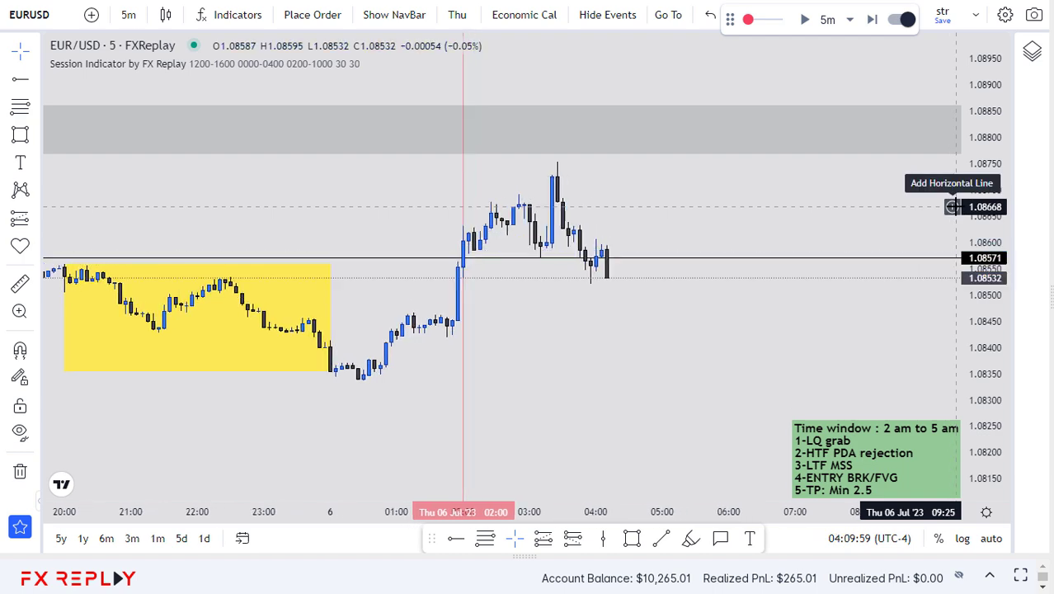
{"action": "key", "text": "shift+Right"}
{"action": "key", "text": "shift+Right"}
{"action": "key", "text": "shift+Right"}
{"action": "key", "text": "shift+Right"}
{"action": "key", "text": "shift+Right"}
{"action": "key", "text": "shift+Right"}
{"action": "key", "text": "shift+Right"}
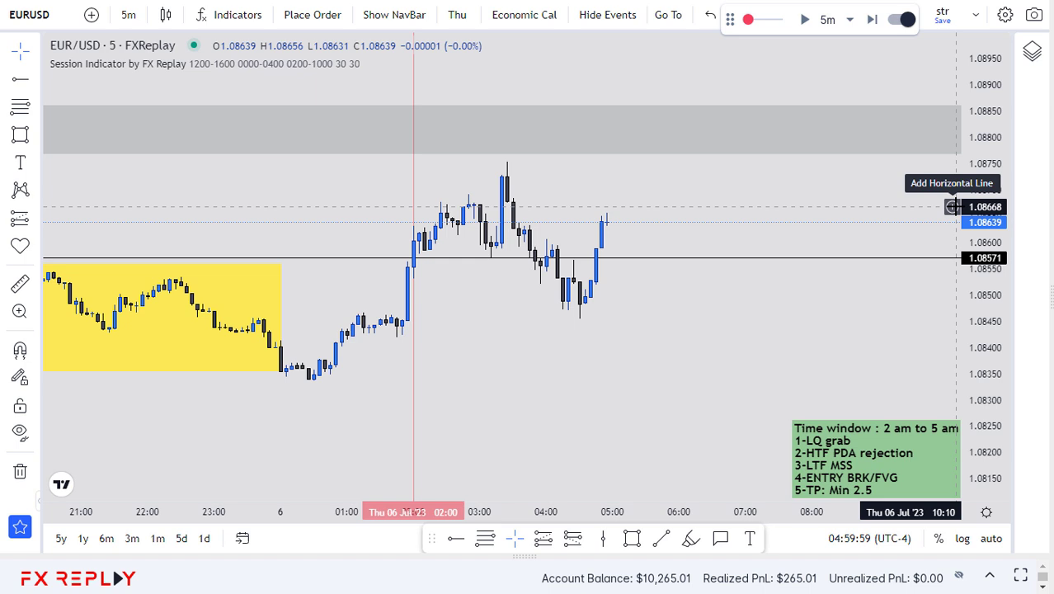
{"action": "key", "text": "shift+Right"}
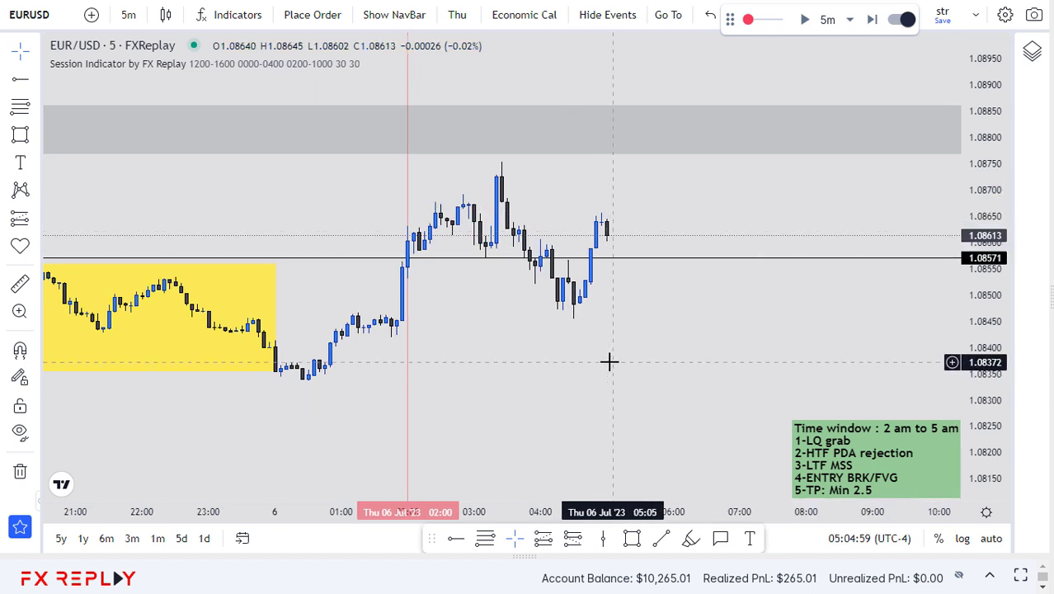
{"action": "left_click", "coordinate": [407, 394]}
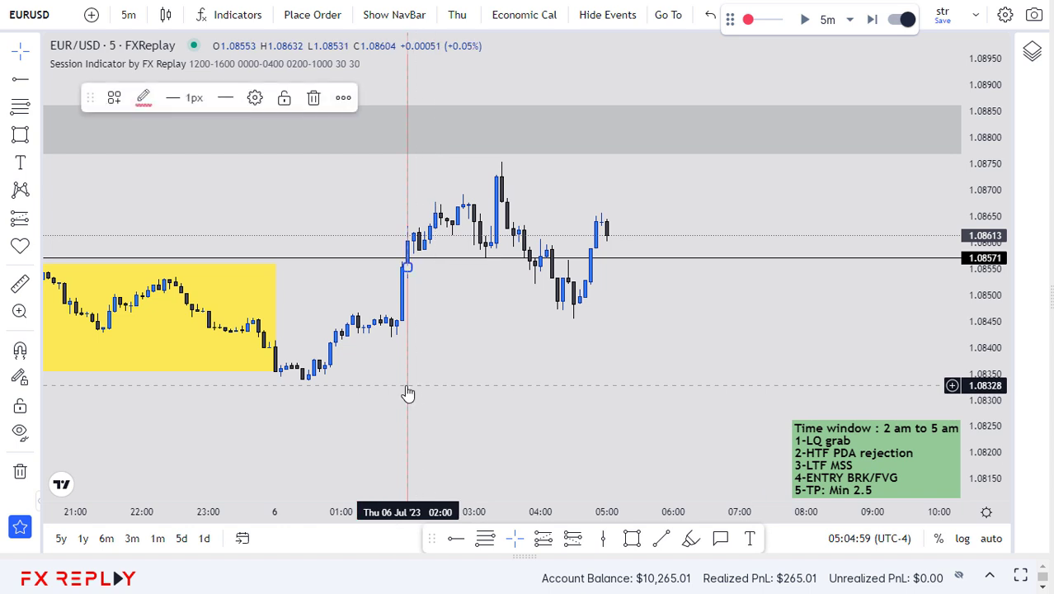
{"action": "left_click", "coordinate": [407, 393]}
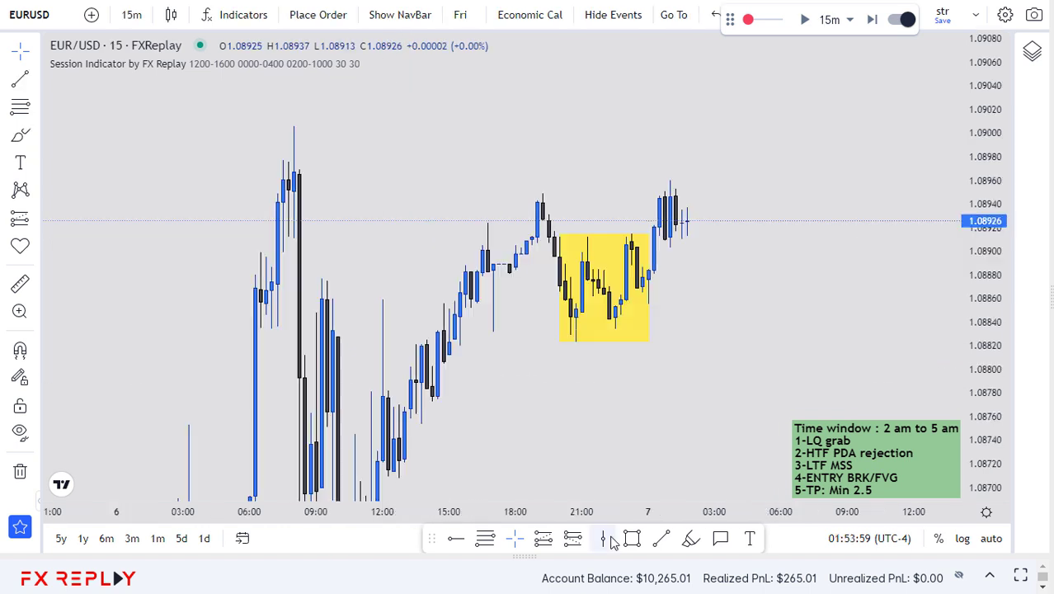
Mark 02:00 Friday with a vertical line and a horizontal ray at the 1.08948 high
{"action": "left_click", "coordinate": [605, 539]}
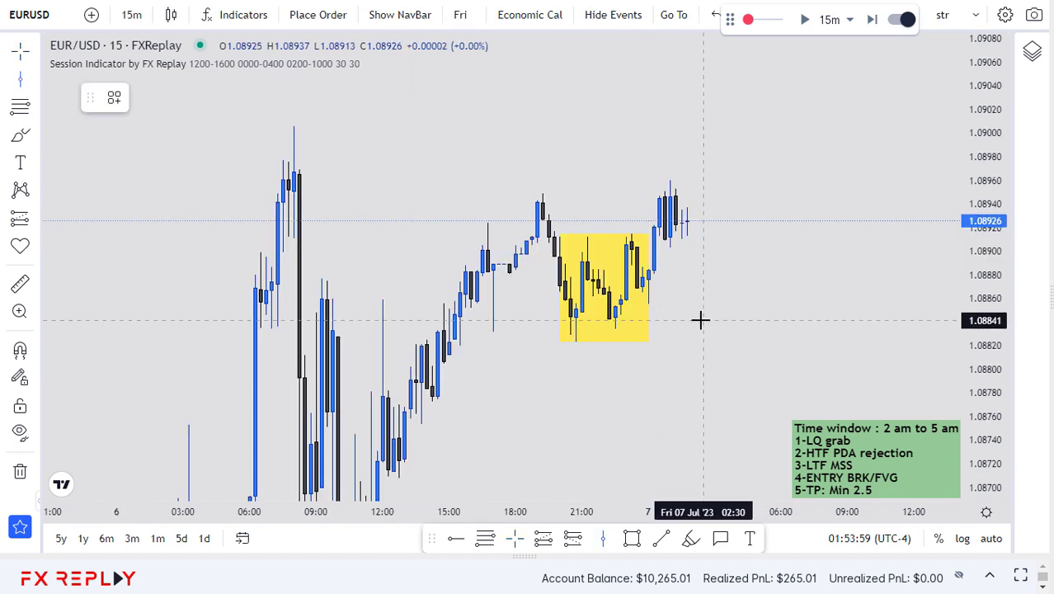
{"action": "left_click", "coordinate": [693, 316]}
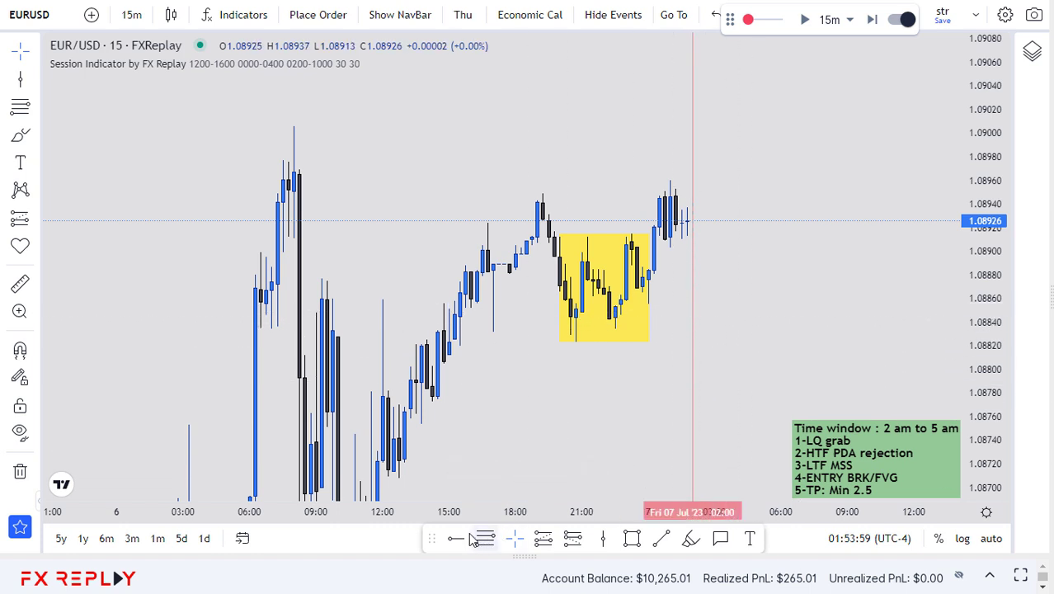
{"action": "left_click", "coordinate": [542, 193]}
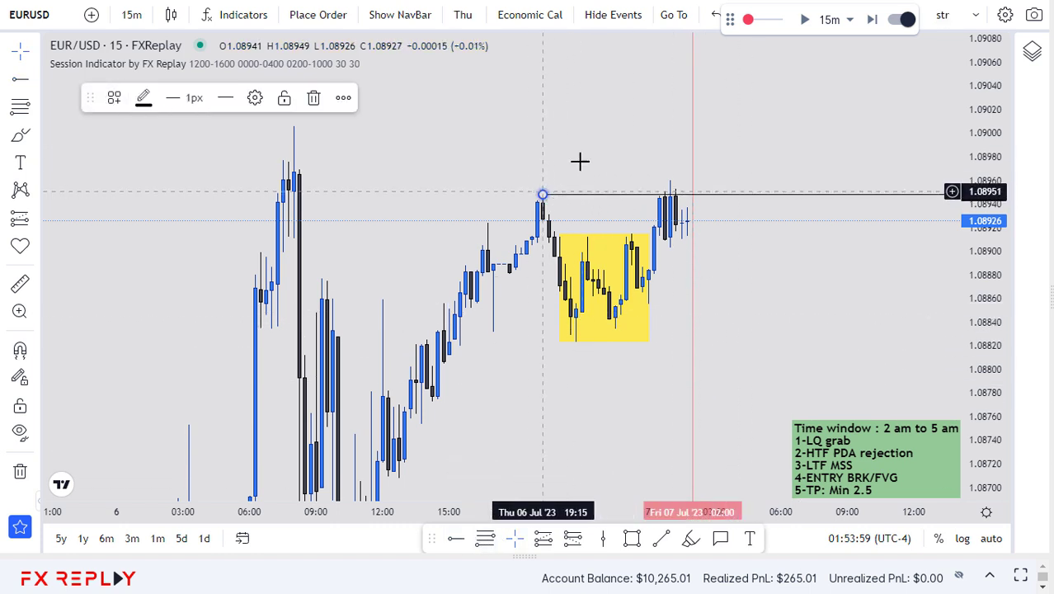
Draw a grey 1.0895–1.0900 zone across to Friday, then switch to 5-minute candles
{"action": "left_click", "coordinate": [630, 541]}
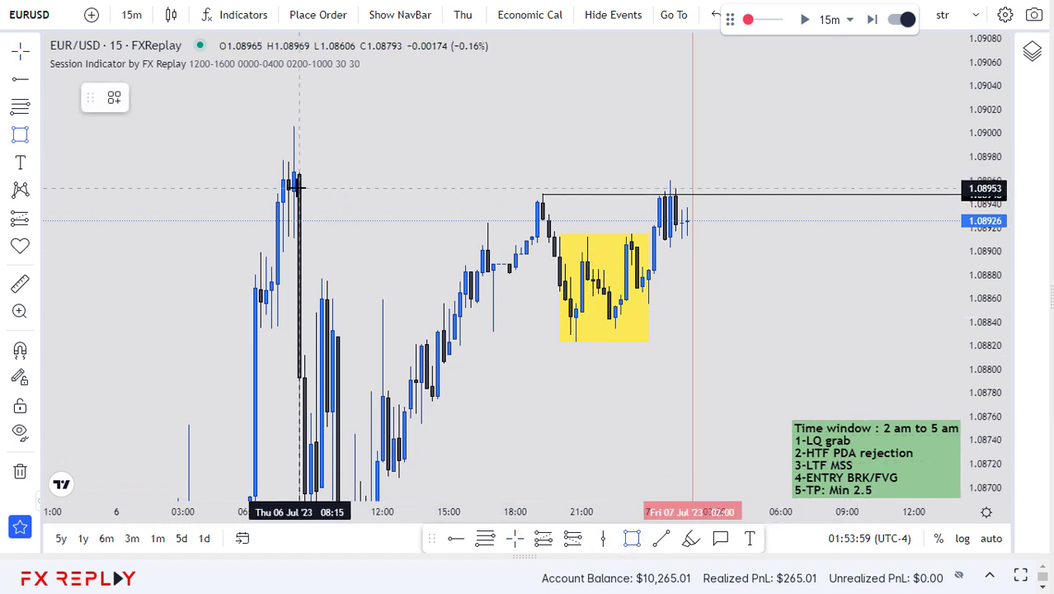
{"action": "left_click", "coordinate": [293, 129]}
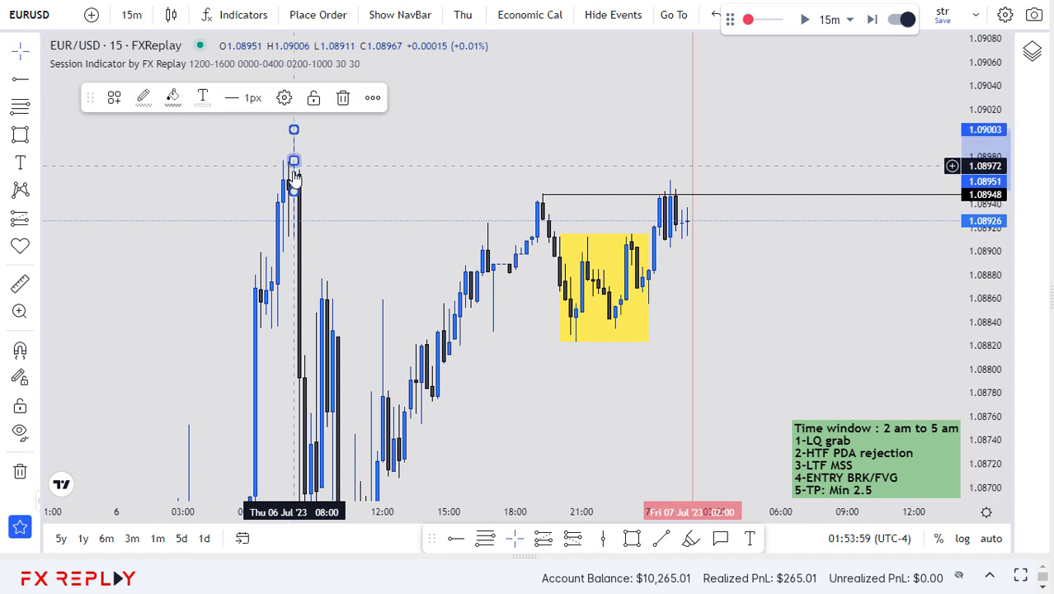
{"action": "left_click_drag", "start_coordinate": [293, 159], "coordinate": [793, 156]}
{"action": "left_click", "coordinate": [845, 115]}
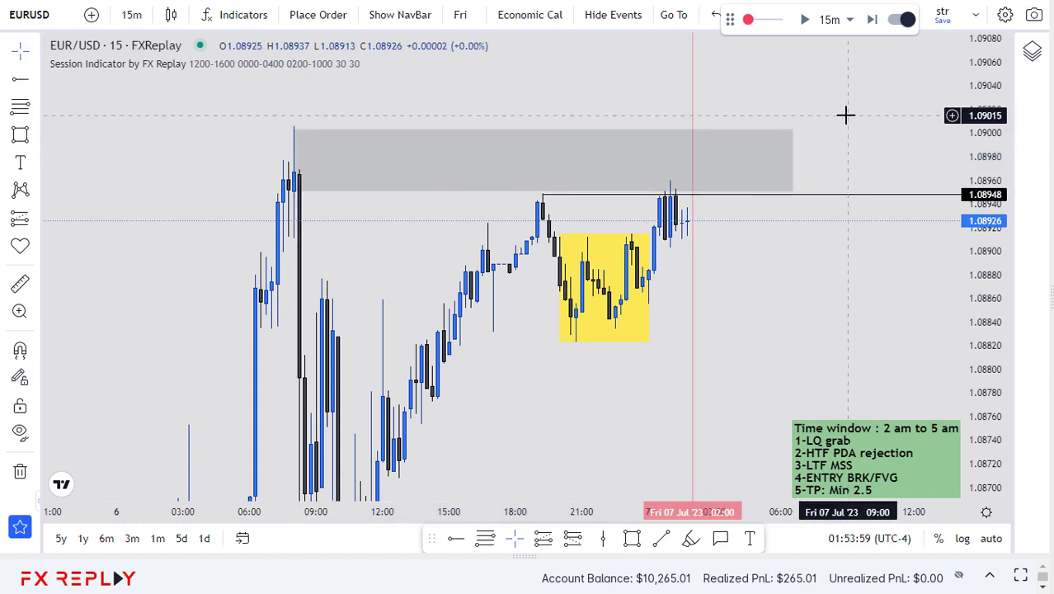
{"action": "key", "text": "5"}
{"action": "key", "text": "Return"}
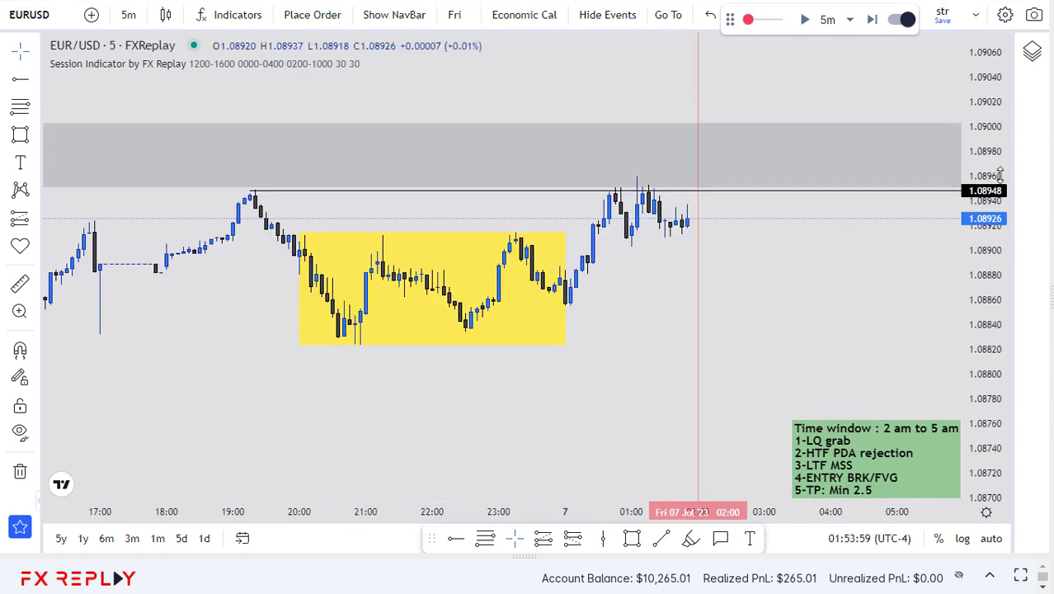
Step the replay one candle on 5-minute, then one more on 3-minute as price plunges to 1.08874
{"action": "left_click_drag", "start_coordinate": [838, 223], "coordinate": [813, 259]}
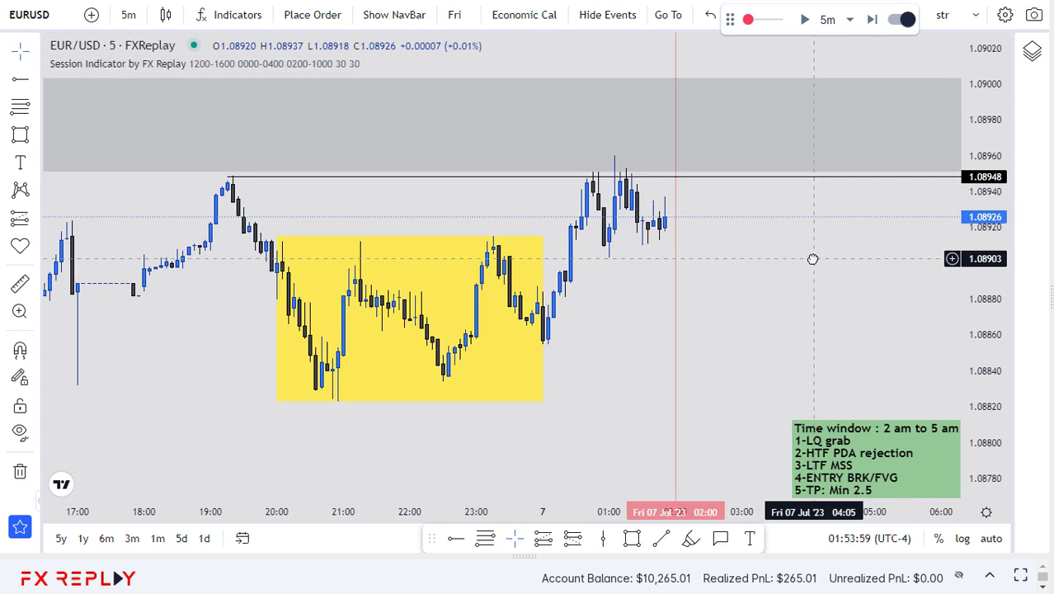
{"action": "key", "text": "shift+Right"}
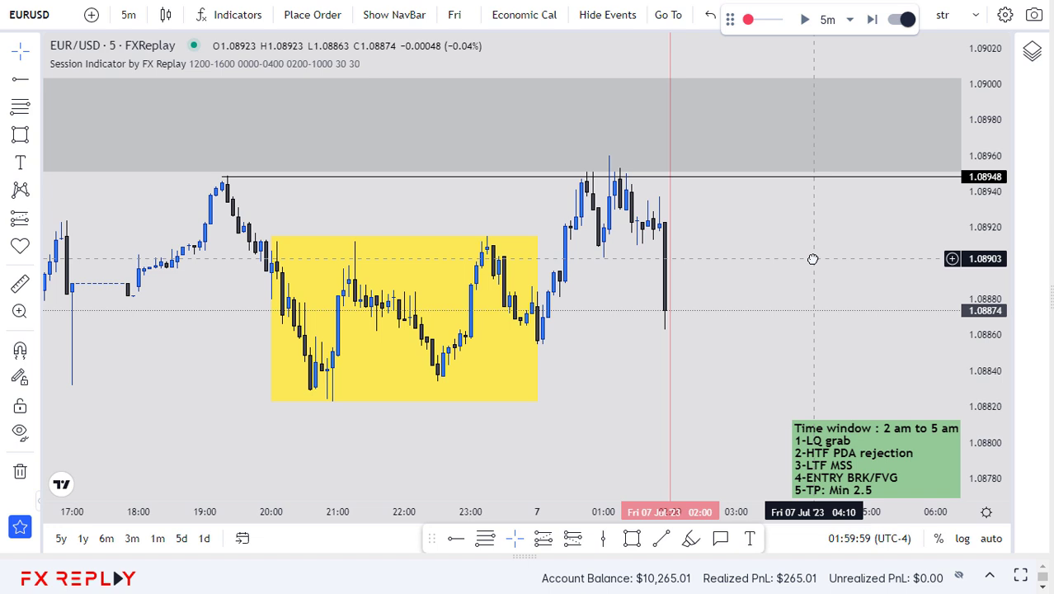
{"action": "key", "text": "3"}
{"action": "key", "text": "Return"}
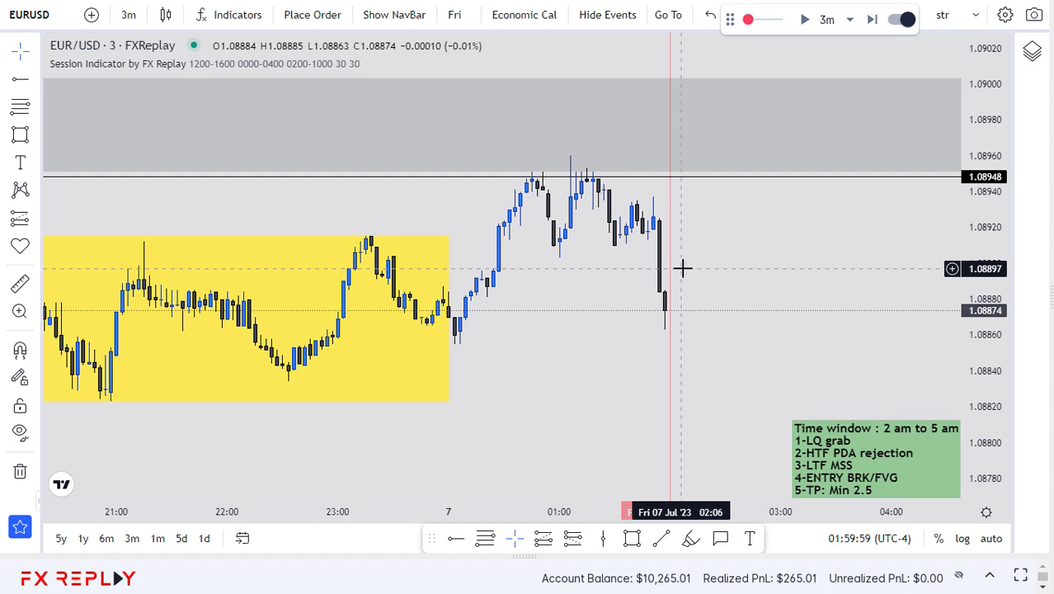
{"action": "key", "text": "shift+Right"}
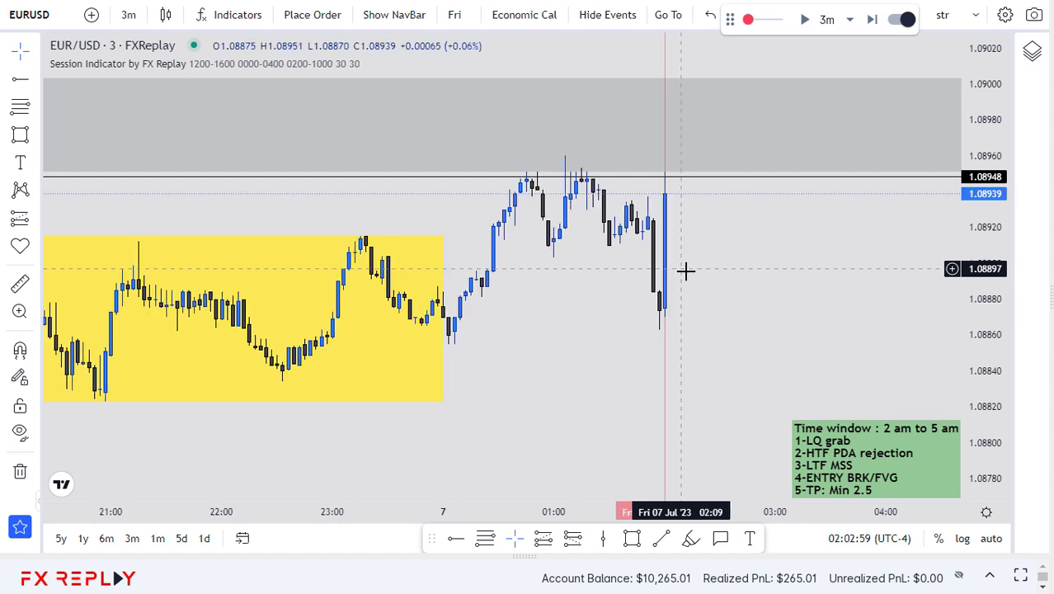
Inspect the drop on 1-minute candles, then return to 5-minute with price near 1.08828
{"action": "type", "text": "1"}
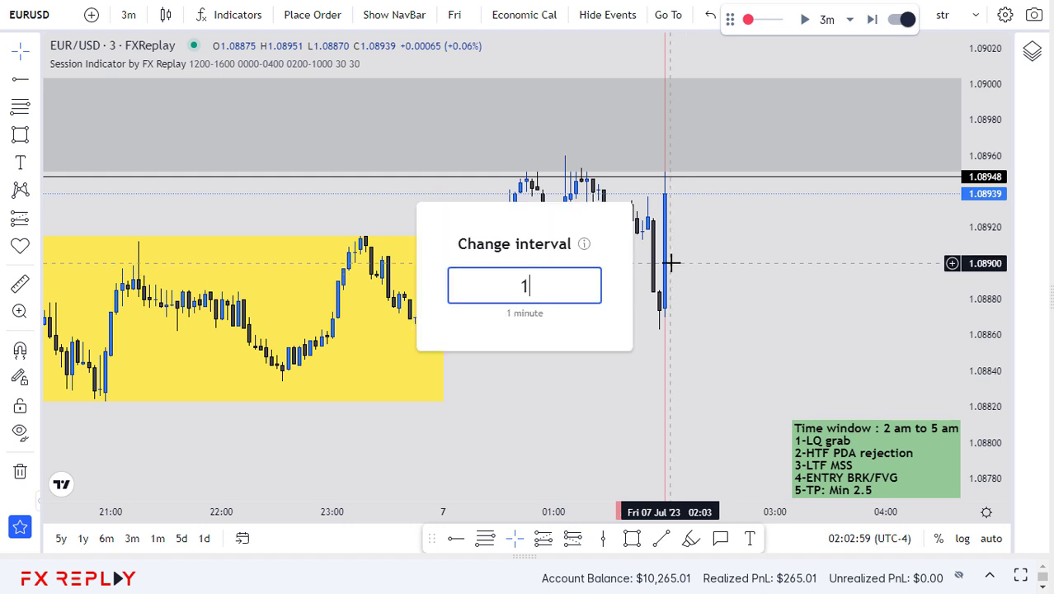
{"action": "key", "text": "Return"}
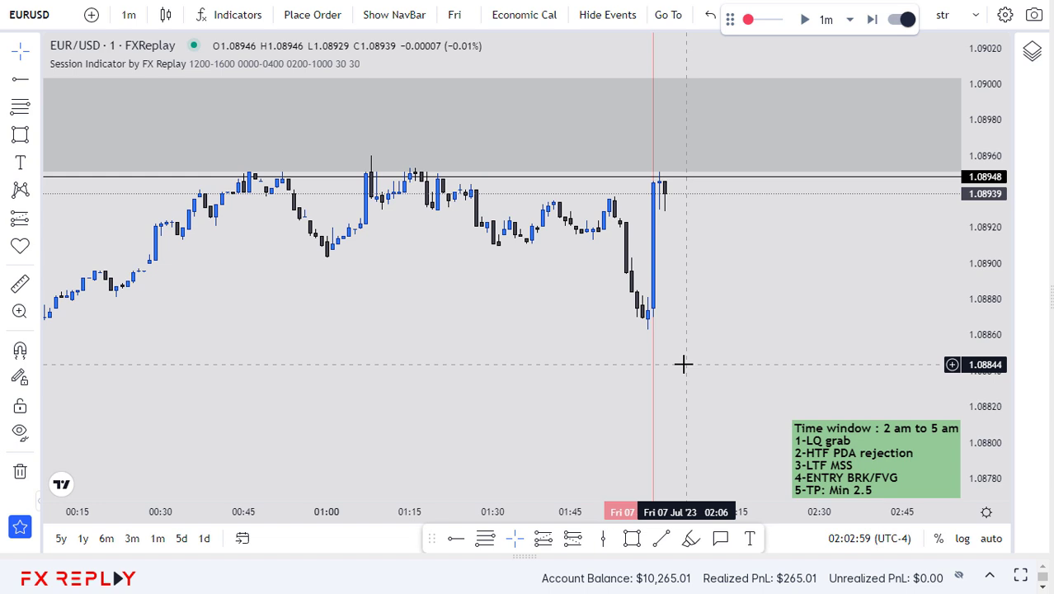
{"action": "left_click", "coordinate": [652, 265]}
{"action": "left_click", "coordinate": [651, 265]}
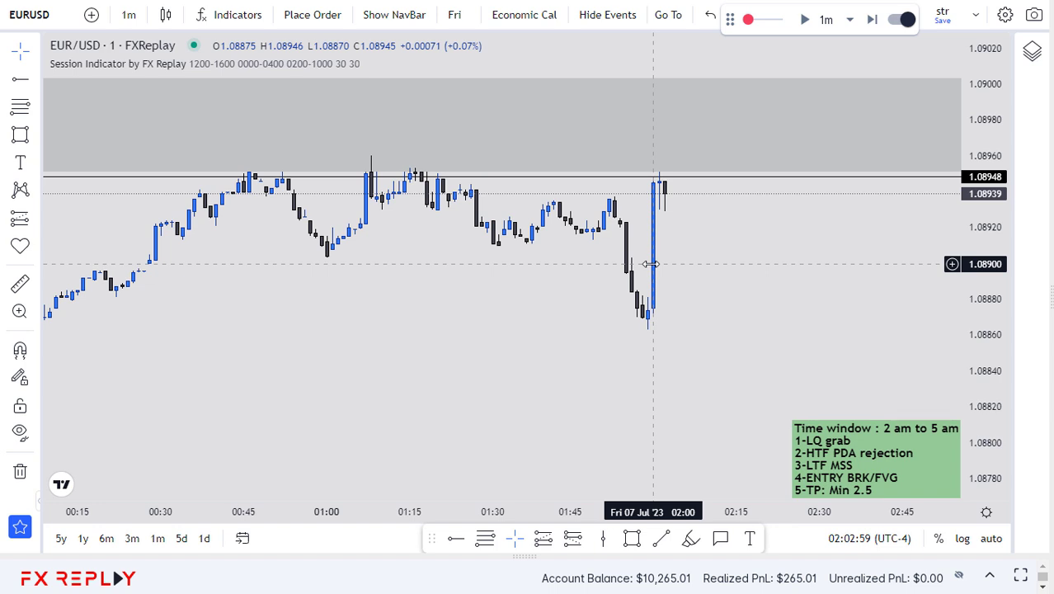
{"action": "left_click_drag", "start_coordinate": [694, 262], "coordinate": [684, 268]}
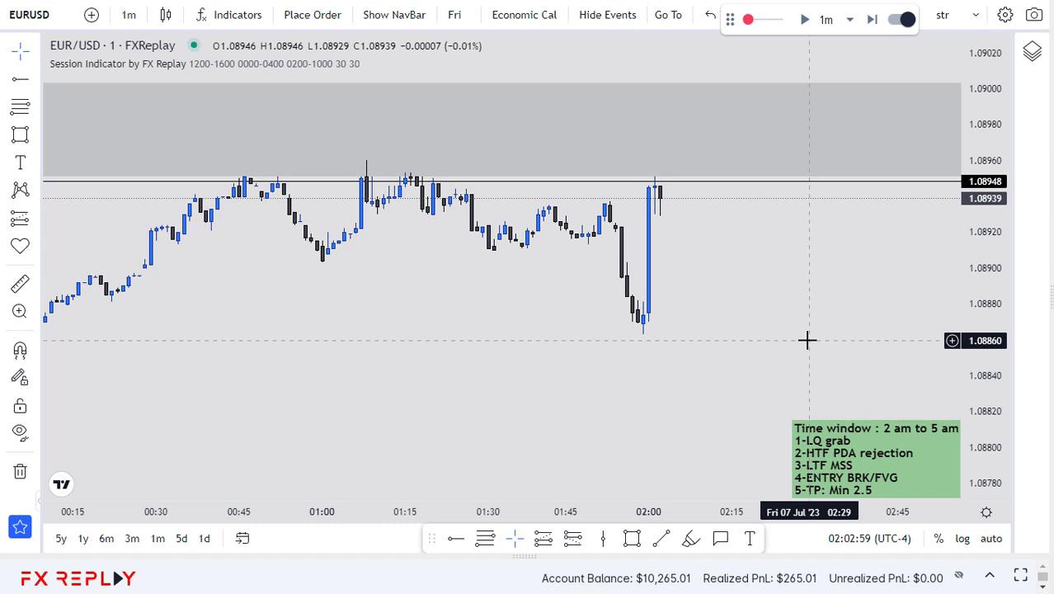
{"action": "key", "text": "5"}
{"action": "key", "text": "Return"}
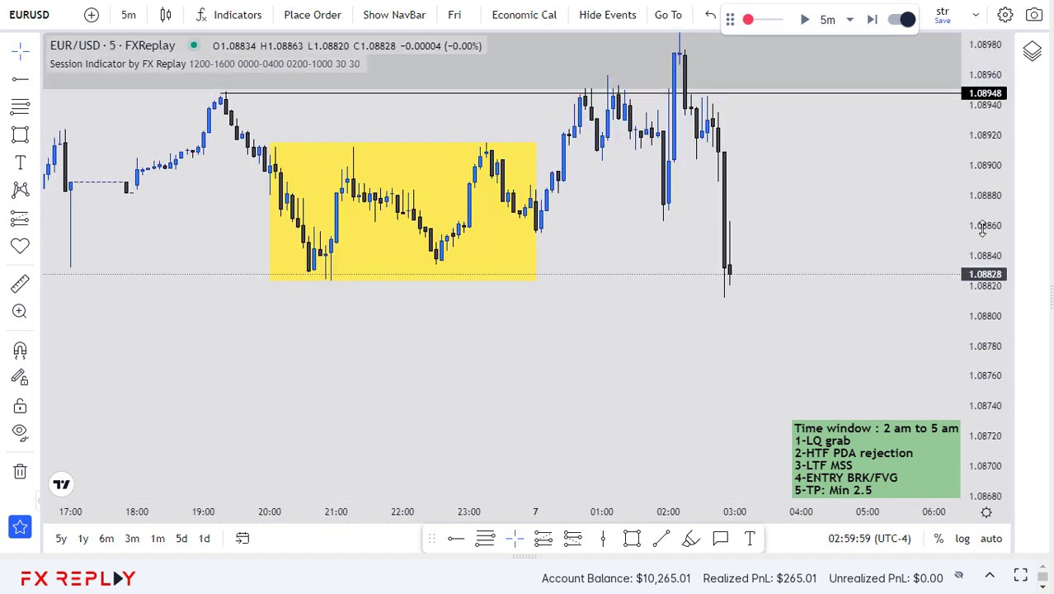
On 3-minute candles, draw a box over the fair-value gap
{"action": "key", "text": "3"}
{"action": "key", "text": "Return"}
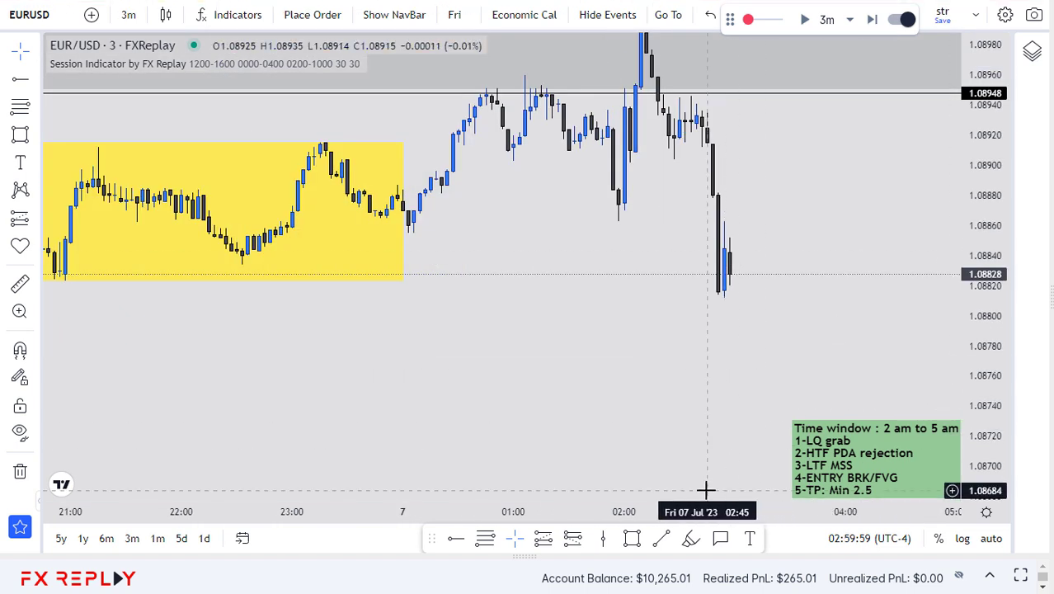
{"action": "scroll", "coordinate": [709, 462], "scroll_direction": "down", "scroll_amount": 5}
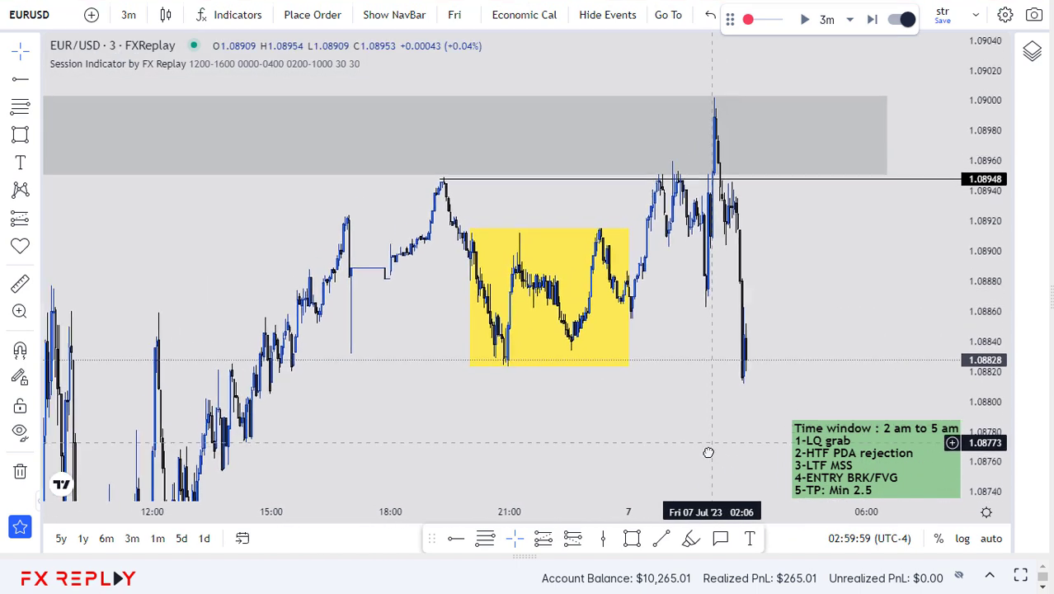
{"action": "scroll", "coordinate": [549, 391], "scroll_direction": "up", "scroll_amount": 5}
{"action": "left_click_drag", "start_coordinate": [549, 390], "coordinate": [589, 348]}
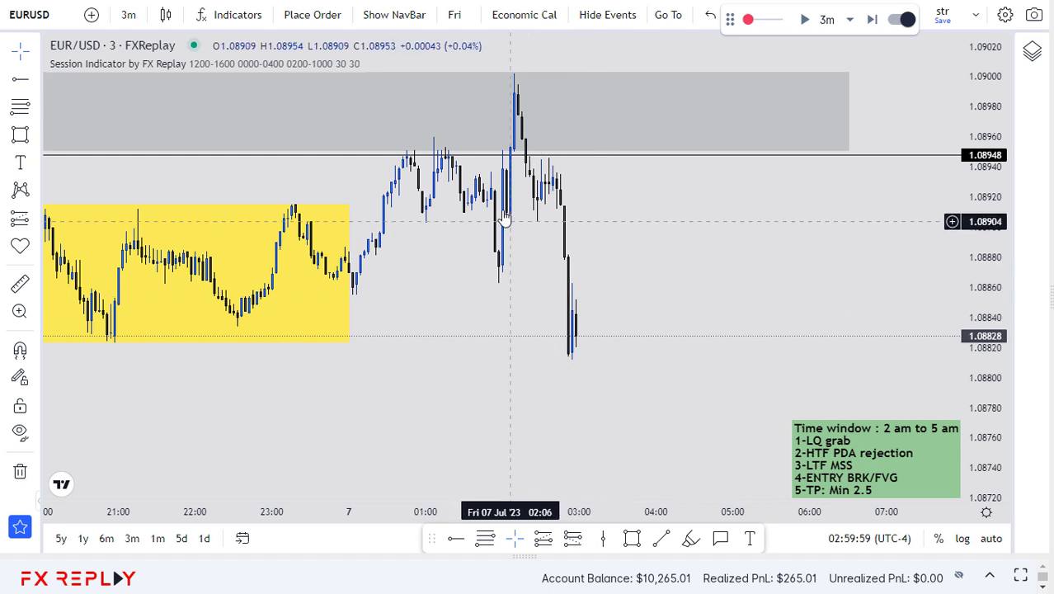
{"action": "left_click", "coordinate": [632, 537]}
{"action": "left_click", "coordinate": [495, 191]}
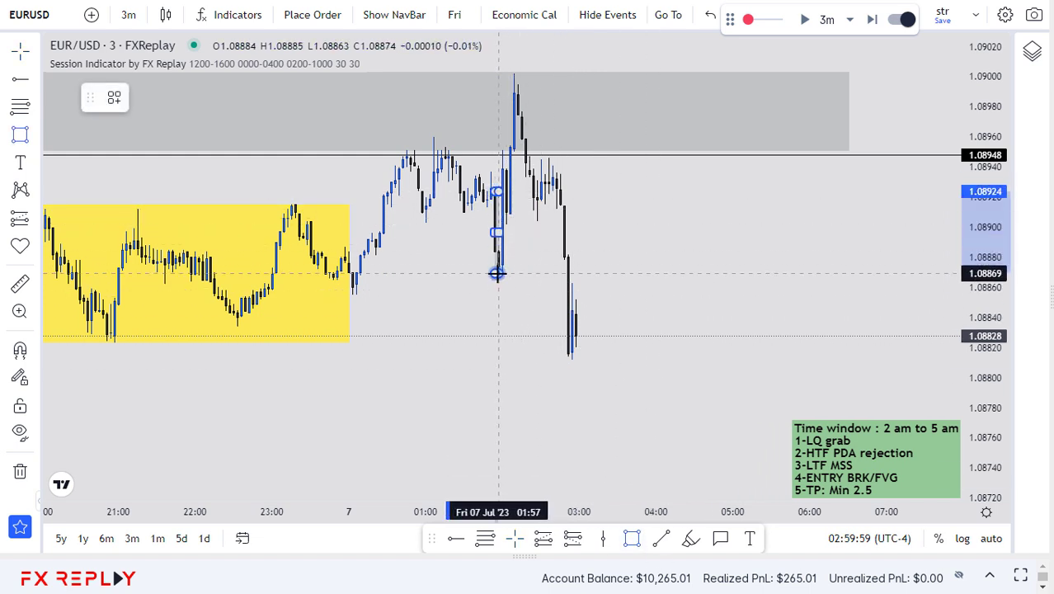
{"action": "left_click", "coordinate": [684, 273]}
{"action": "left_click", "coordinate": [743, 350]}
Place a short position at the 1.08868 gap bottom and raise its stop to about 1.08988
{"action": "left_click_drag", "start_coordinate": [524, 497], "coordinate": [694, 482]}
{"action": "scroll", "coordinate": [734, 357], "scroll_direction": "up", "scroll_amount": 3}
{"action": "left_click_drag", "start_coordinate": [734, 358], "coordinate": [624, 407]}
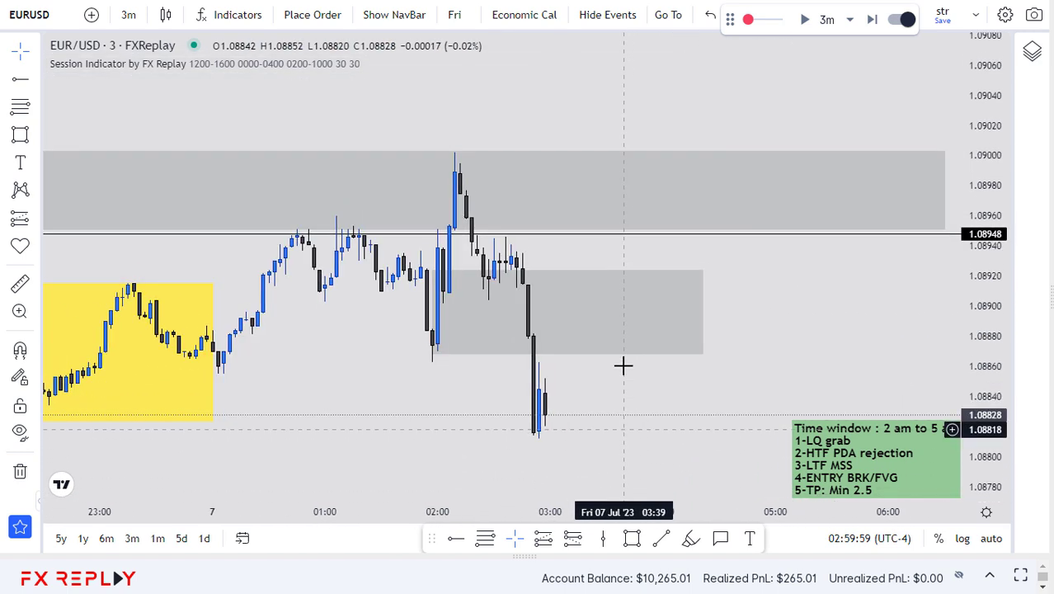
{"action": "left_click_drag", "start_coordinate": [619, 365], "coordinate": [629, 272]}
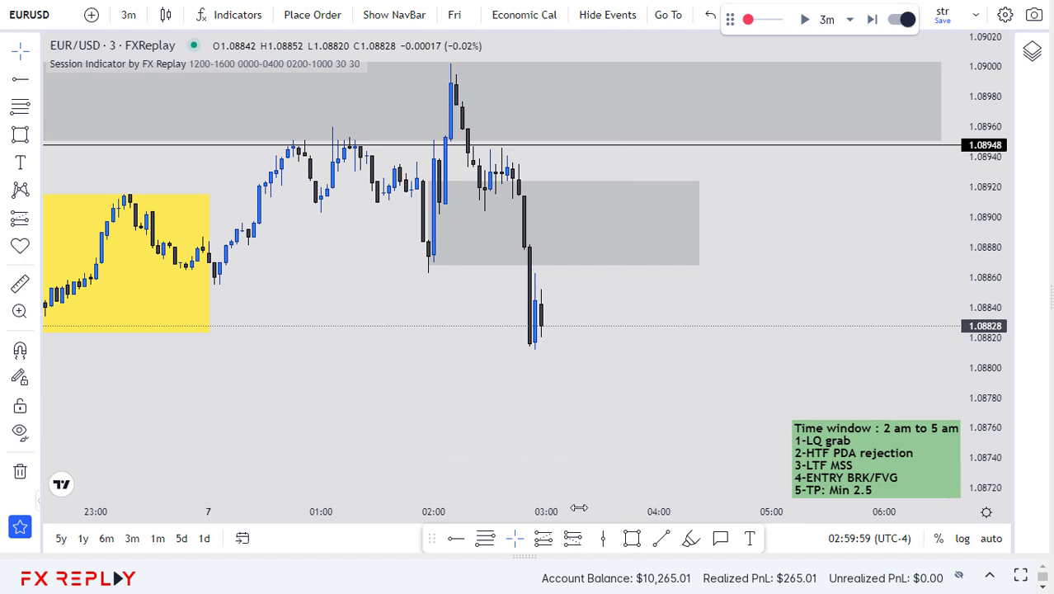
{"action": "left_click", "coordinate": [572, 538]}
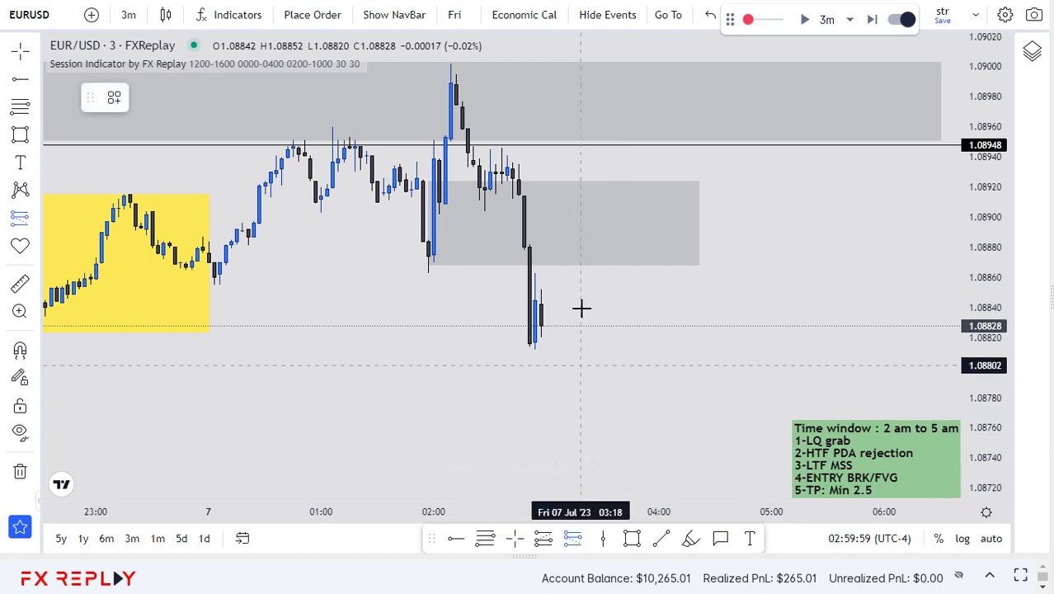
{"action": "left_click", "coordinate": [573, 265]}
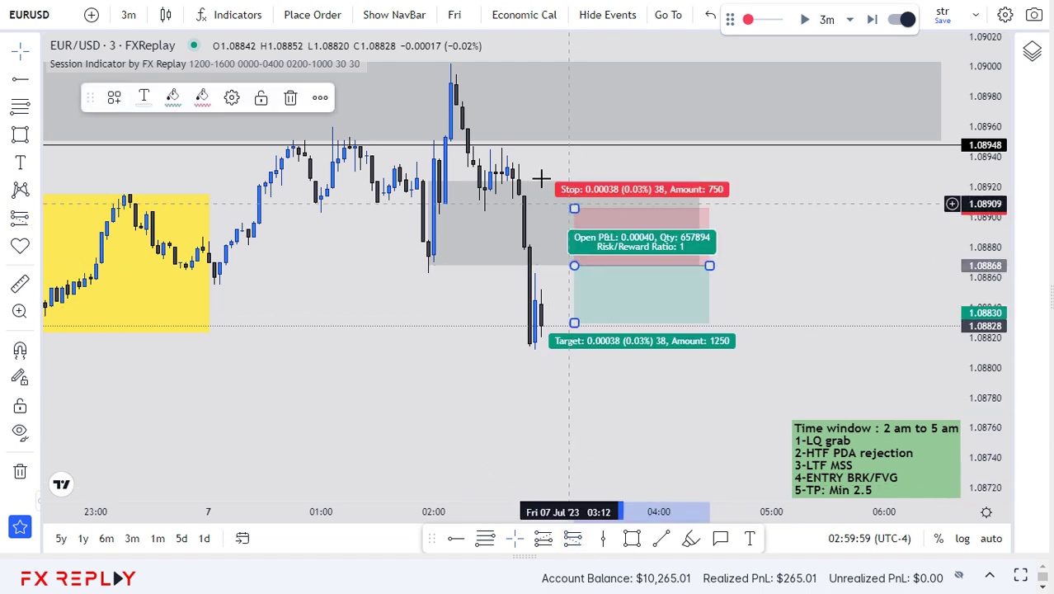
{"action": "left_click_drag", "start_coordinate": [570, 197], "coordinate": [479, 151]}
{"action": "left_click", "coordinate": [594, 275]}
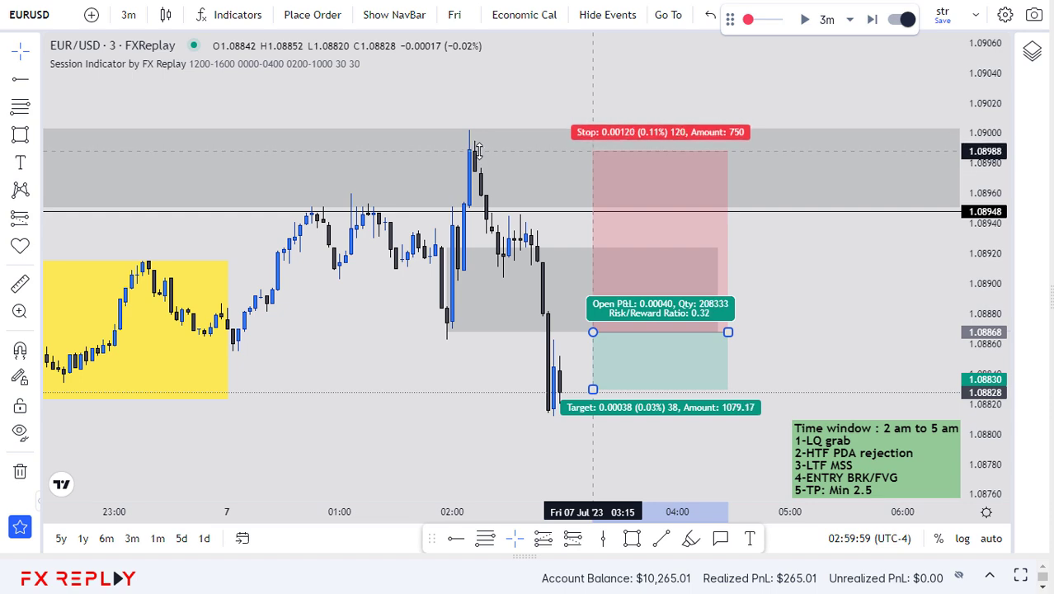
{"action": "left_click_drag", "start_coordinate": [400, 315], "coordinate": [389, 122]}
{"action": "scroll", "coordinate": [384, 492], "scroll_direction": "down", "scroll_amount": 10}
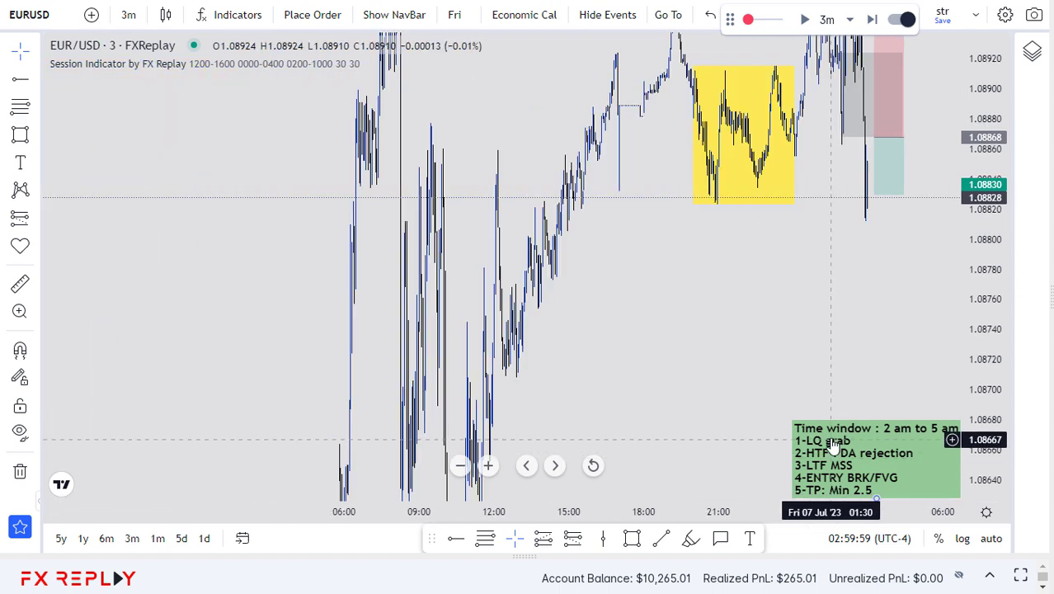
{"action": "left_click_drag", "start_coordinate": [602, 407], "coordinate": [541, 417]}
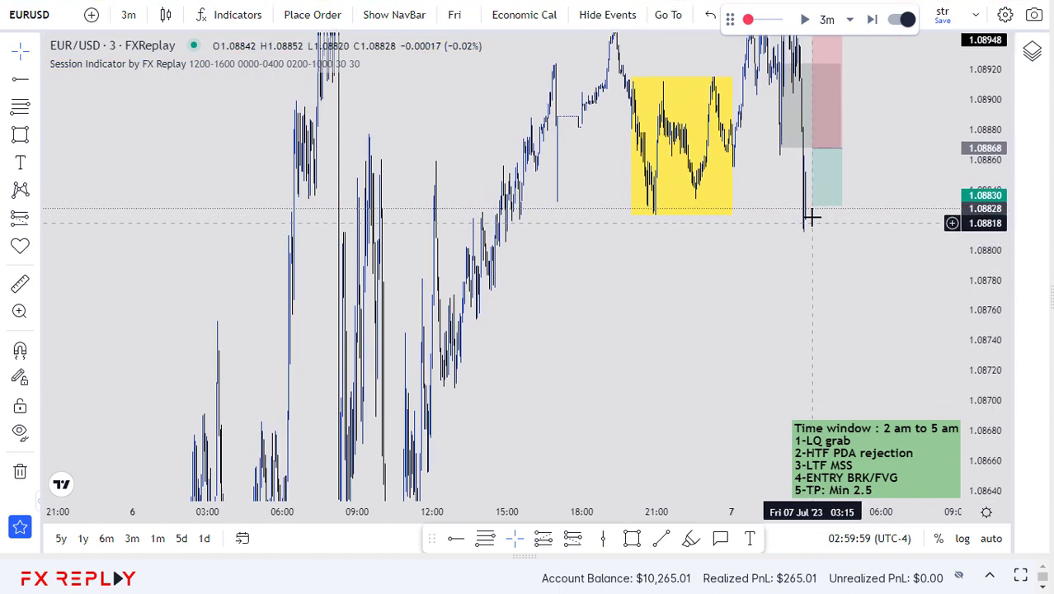
{"action": "scroll", "coordinate": [820, 313], "scroll_direction": "left", "scroll_amount": 5}
On 15-minute candles, lower the short's target to 1.08538 for a 2.75 risk/reward
{"action": "type", "text": "15"}
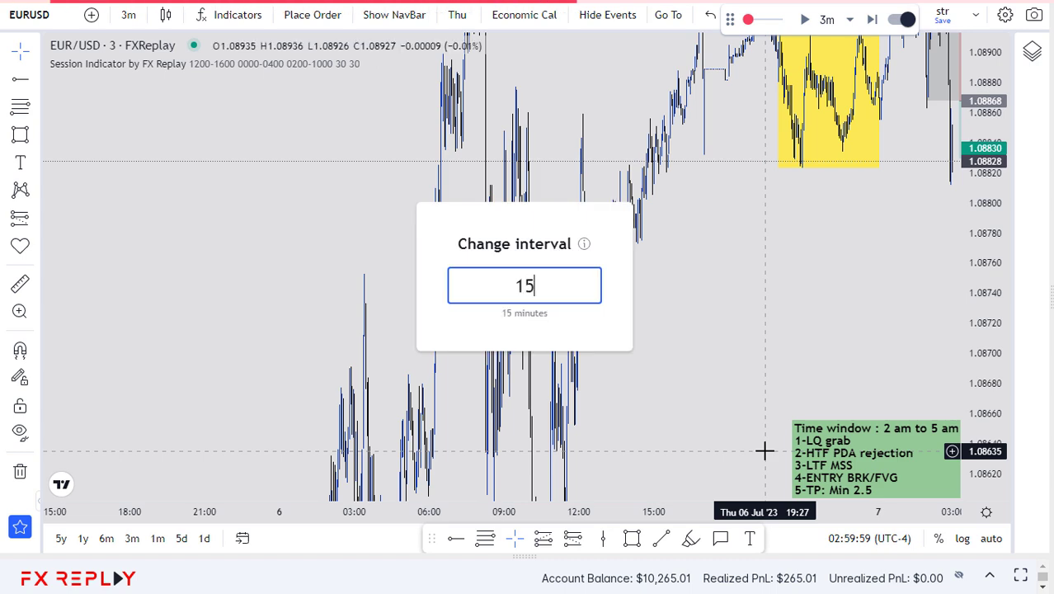
{"action": "key", "text": "Return"}
{"action": "scroll", "coordinate": [767, 456], "scroll_direction": "up", "scroll_amount": 10}
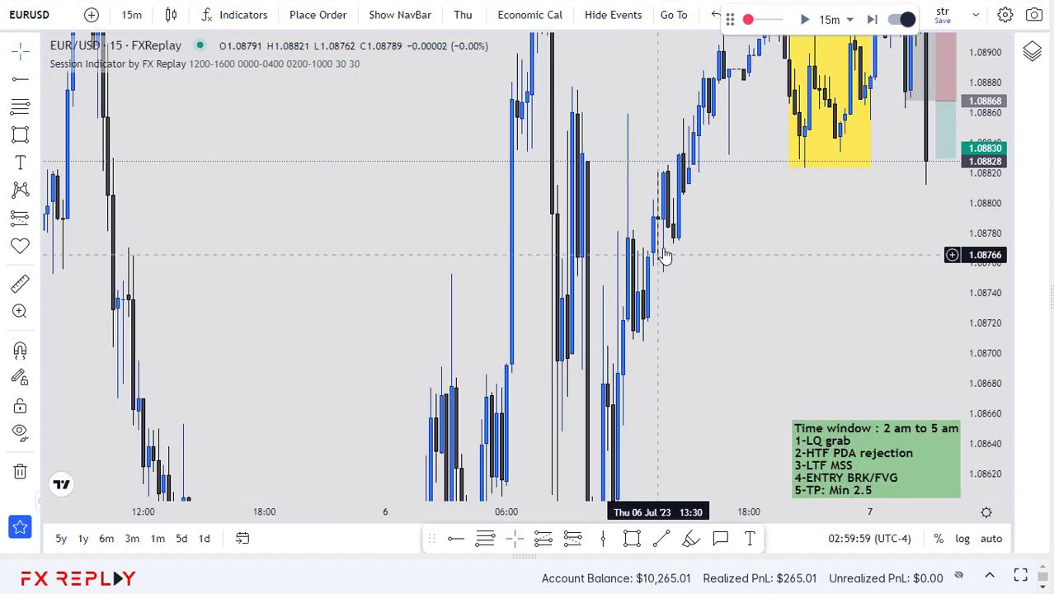
{"action": "left_click_drag", "start_coordinate": [628, 231], "coordinate": [614, 408]}
{"action": "left_click_drag", "start_coordinate": [973, 124], "coordinate": [981, 194]}
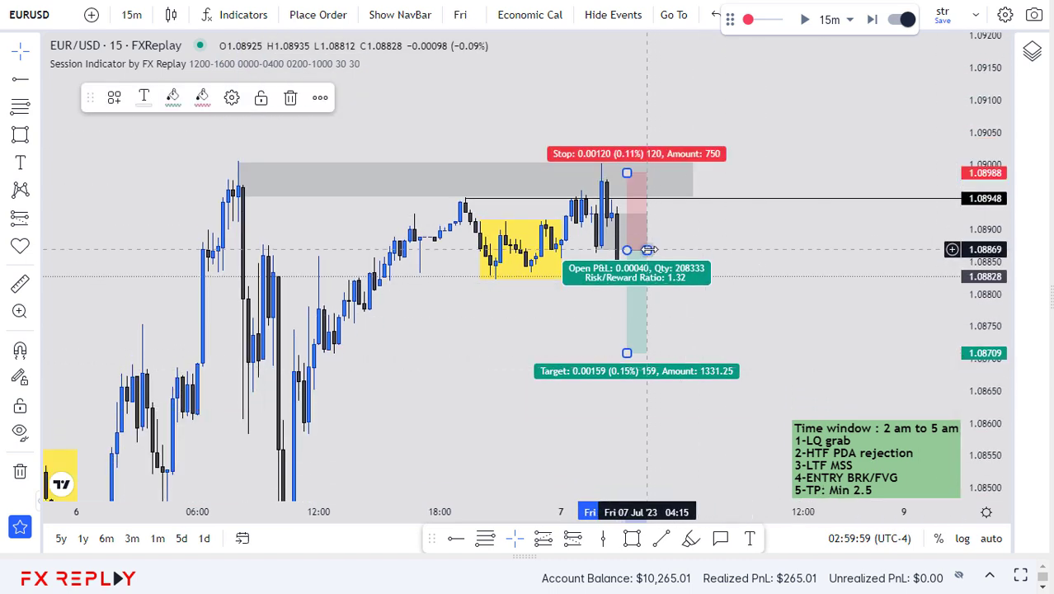
{"action": "left_click_drag", "start_coordinate": [649, 249], "coordinate": [727, 250]}
{"action": "left_click_drag", "start_coordinate": [757, 321], "coordinate": [786, 220]}
{"action": "left_click_drag", "start_coordinate": [630, 257], "coordinate": [305, 369]}
{"action": "left_click_drag", "start_coordinate": [502, 286], "coordinate": [459, 325]}
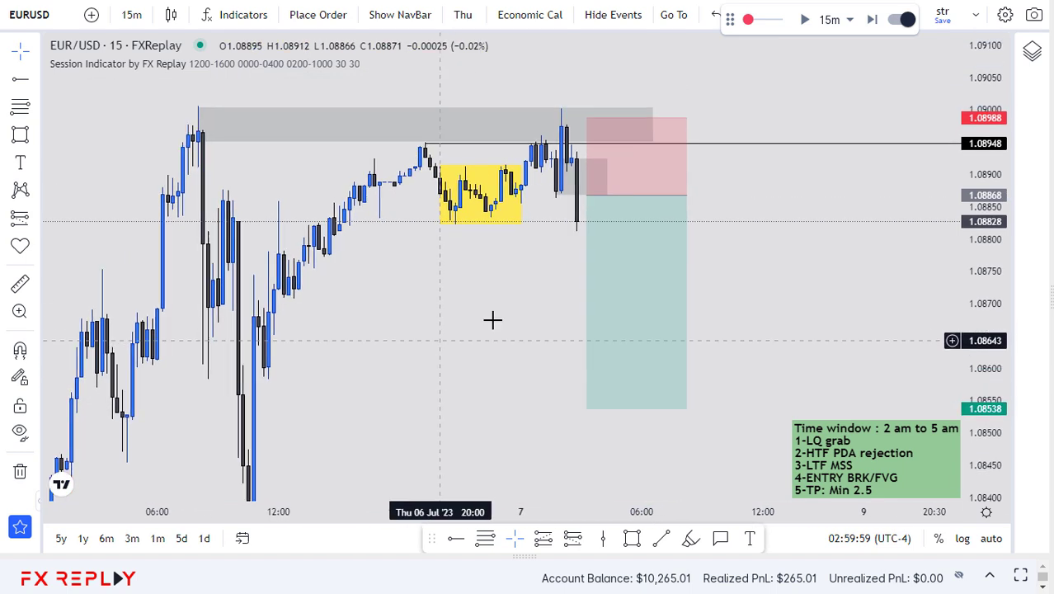
{"action": "left_click", "coordinate": [668, 280]}
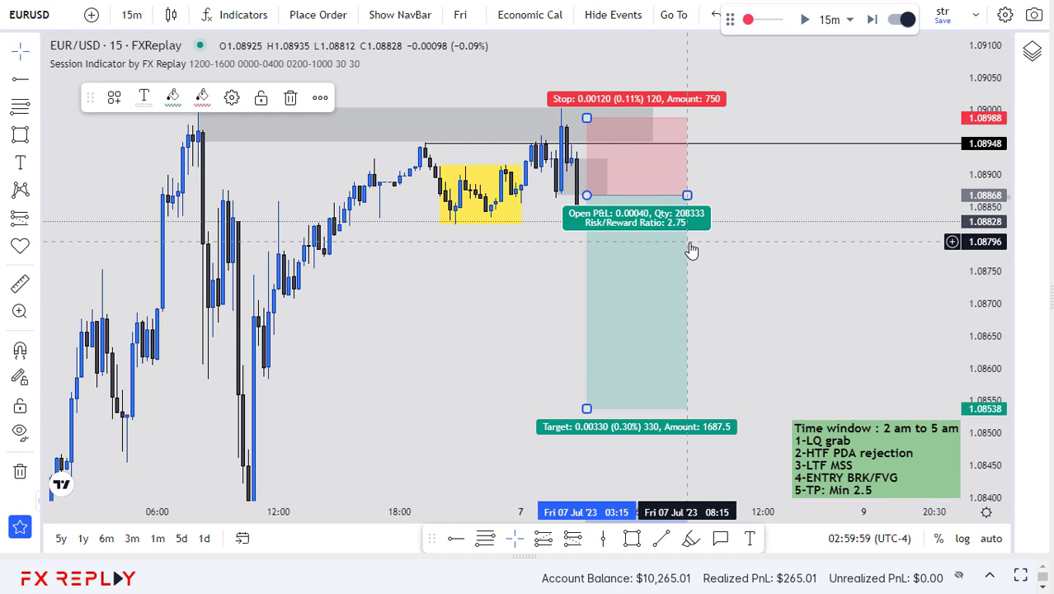
Review the short position on 5-minute candles
{"action": "key", "text": "5"}
{"action": "key", "text": "Return"}
{"action": "scroll", "coordinate": [667, 364], "scroll_direction": "down", "scroll_amount": 5}
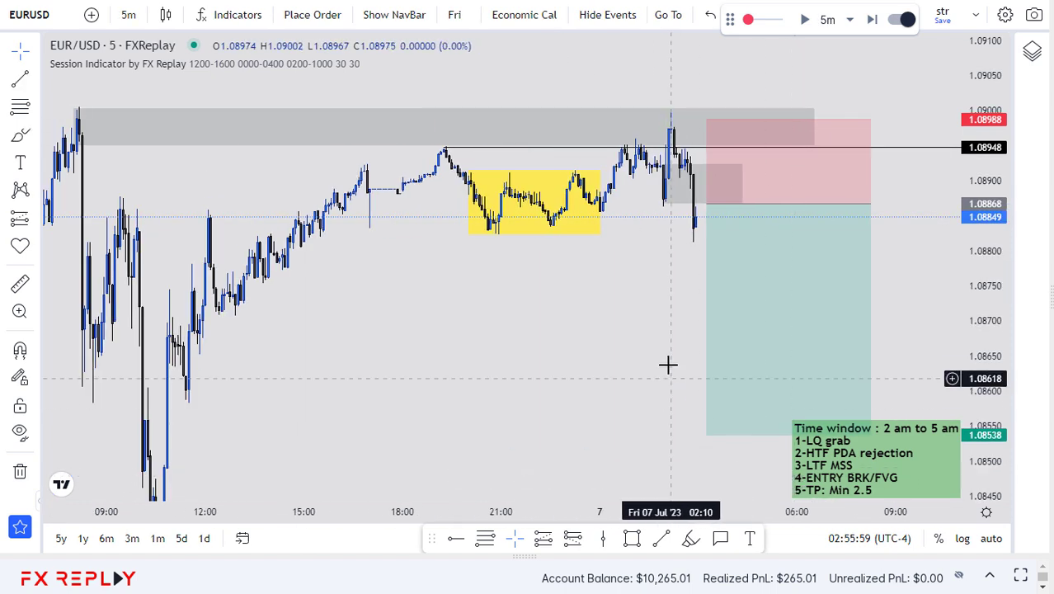
{"action": "left_click_drag", "start_coordinate": [668, 364], "coordinate": [527, 401]}
{"action": "left_click", "coordinate": [640, 371]}
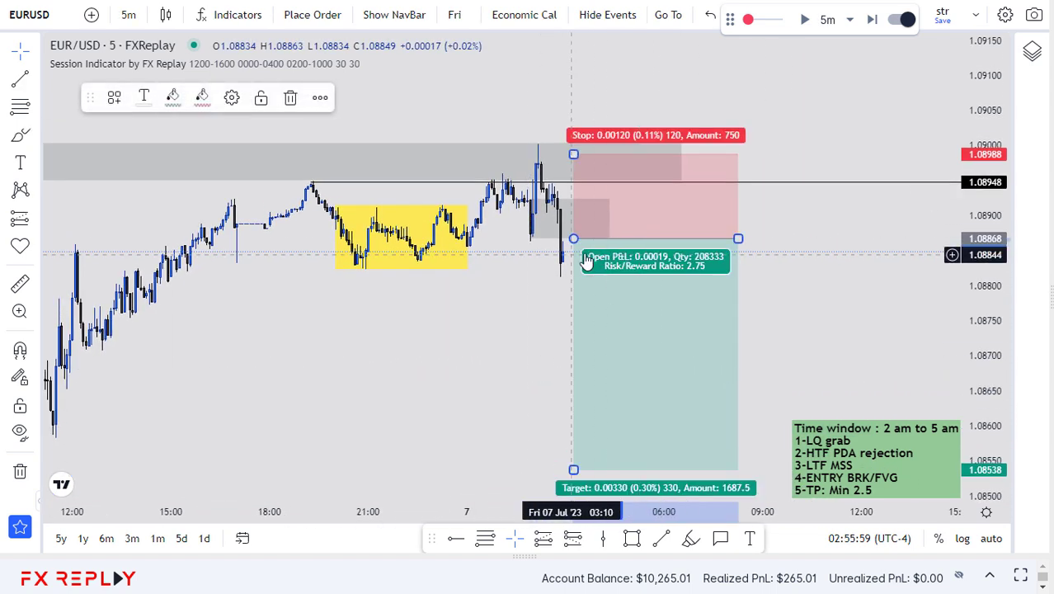
{"action": "left_click", "coordinate": [491, 292]}
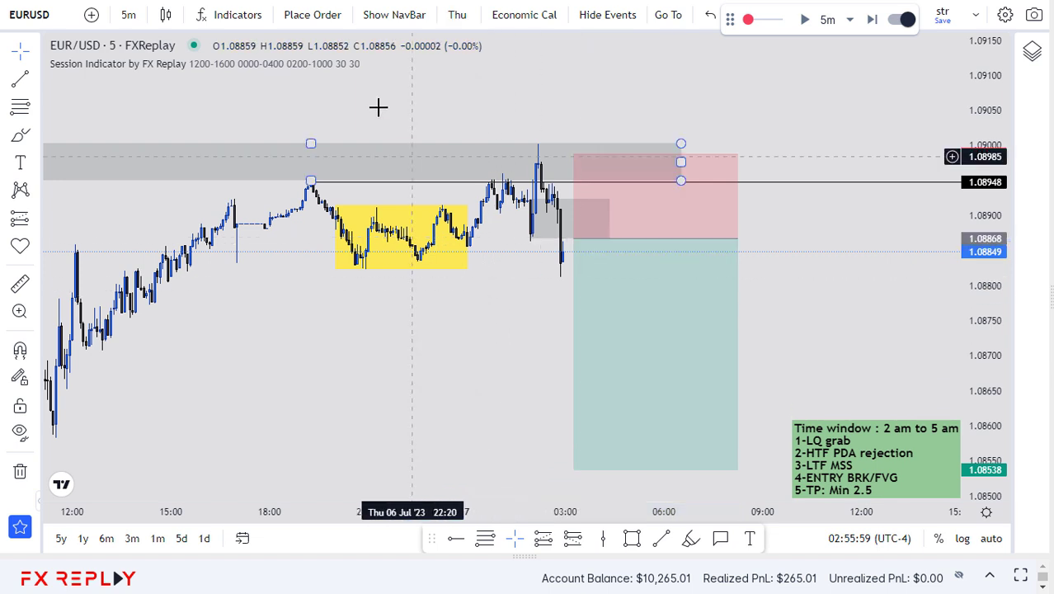
{"action": "left_click", "coordinate": [593, 353]}
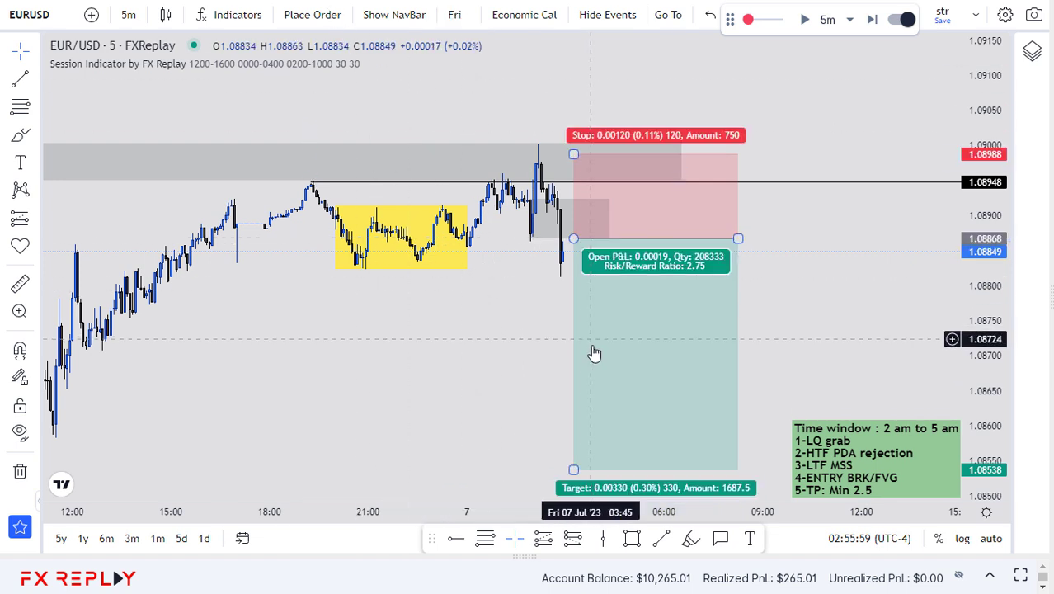
{"action": "left_click", "coordinate": [495, 376]}
On 3-minute candles, advance the replay two candles and recheck the short position
{"action": "key", "text": "3"}
{"action": "key", "text": "Return"}
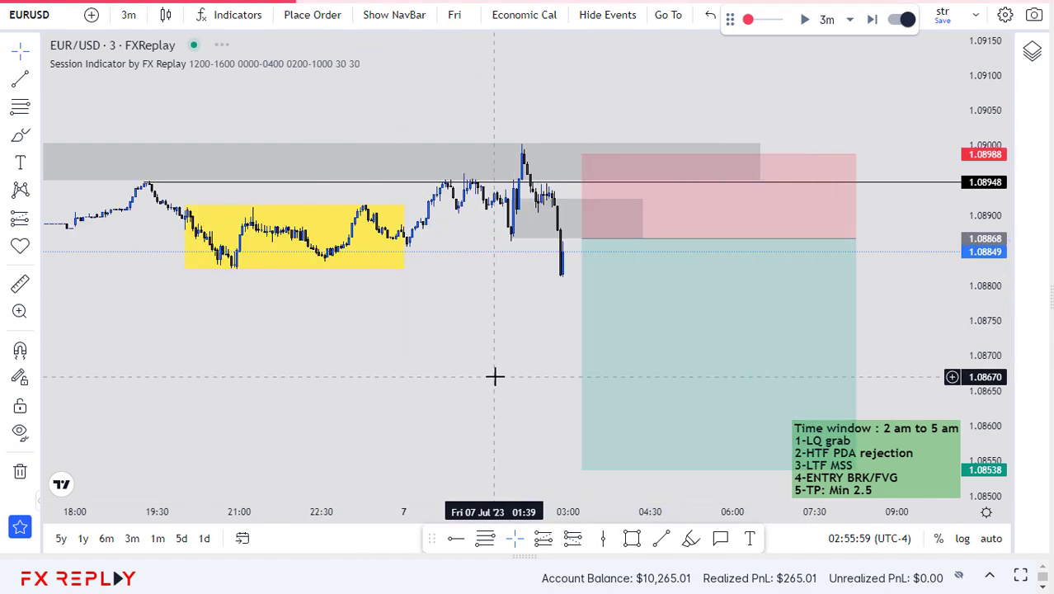
{"action": "key", "text": "shift+Right"}
{"action": "key", "text": "shift+Right"}
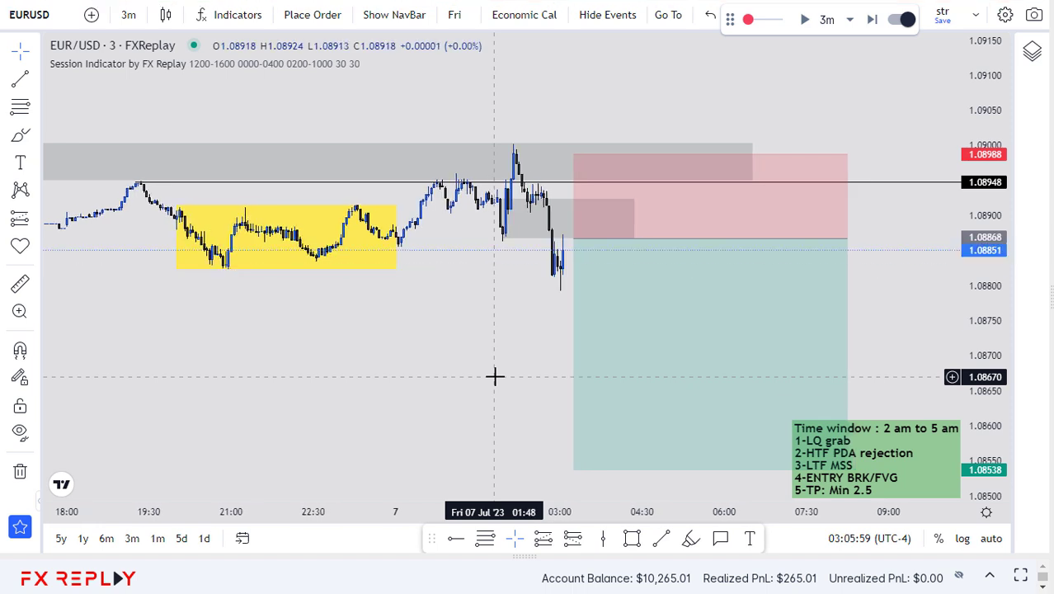
{"action": "left_click", "coordinate": [607, 370]}
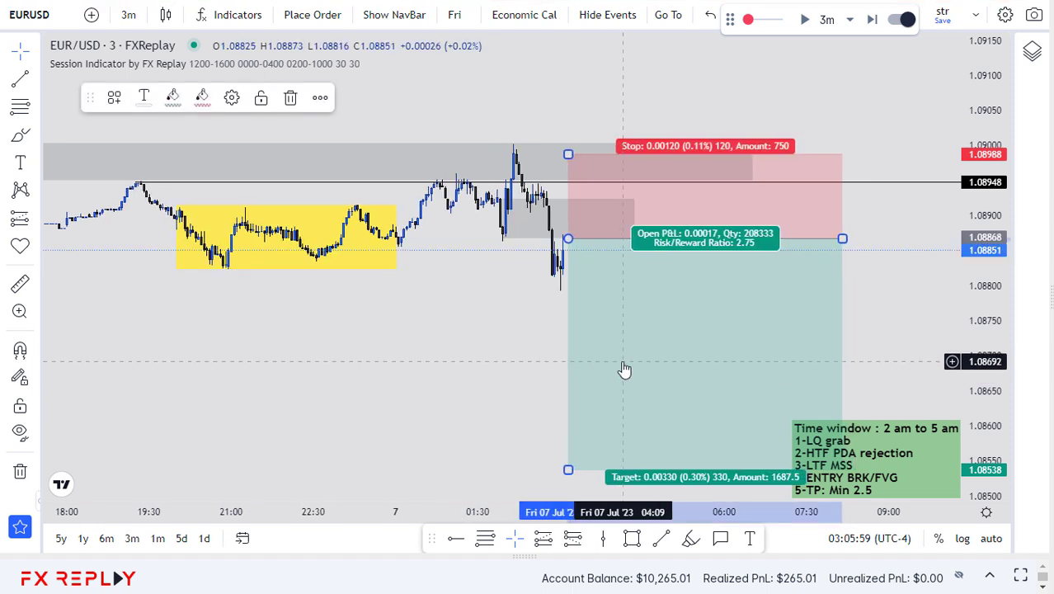
{"action": "left_click_drag", "start_coordinate": [478, 301], "coordinate": [452, 214]}
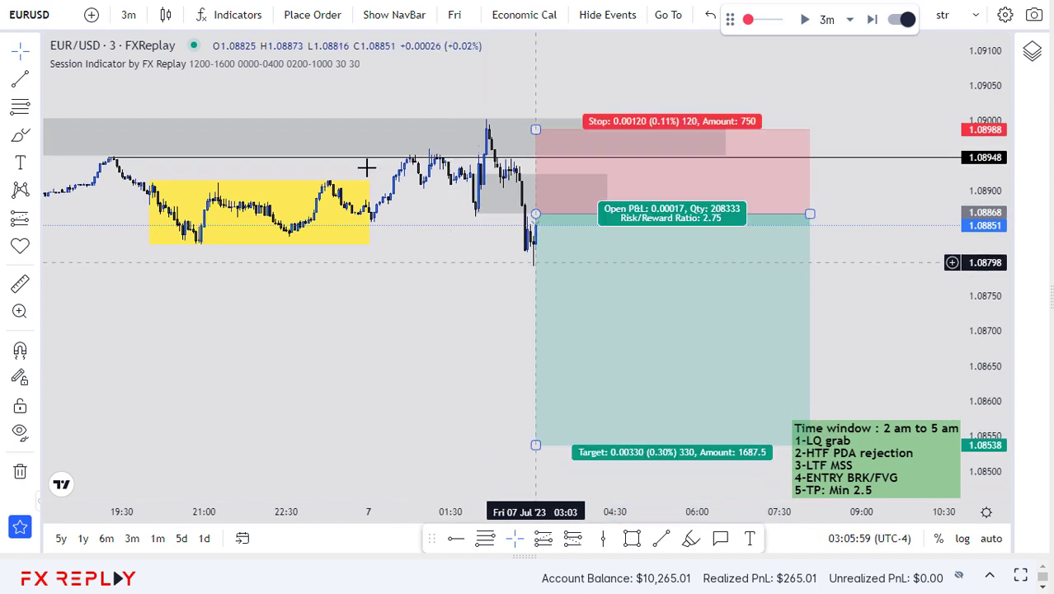
Open a 42,775-unit market sell at 0.50% risk with SL 1.08988 and TP 1.08538
{"action": "left_click", "coordinate": [302, 15]}
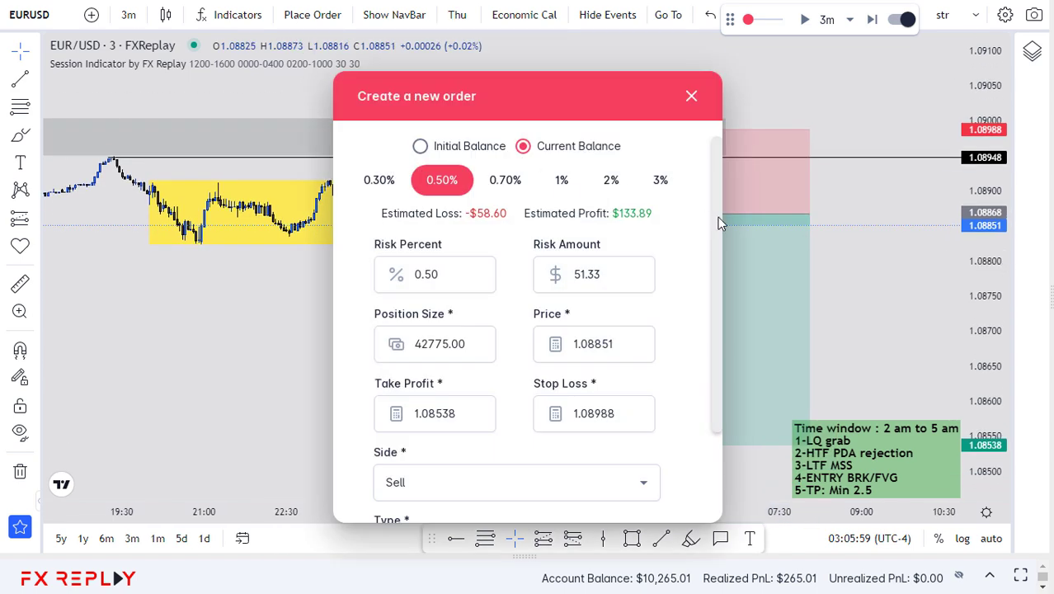
{"action": "left_click_drag", "start_coordinate": [716, 216], "coordinate": [698, 429]}
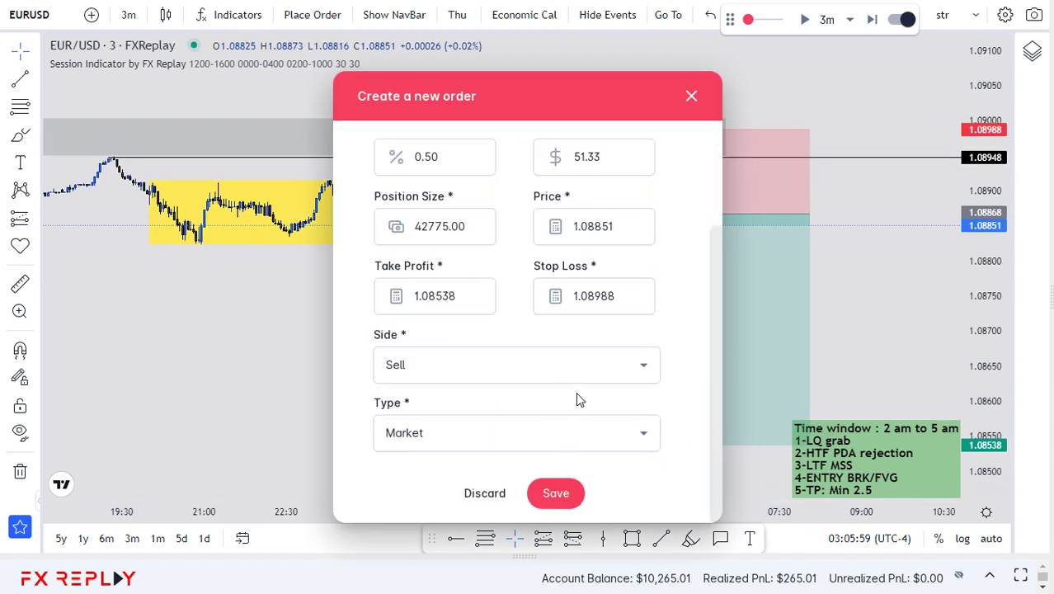
{"action": "left_click", "coordinate": [555, 493]}
{"action": "left_click_drag", "start_coordinate": [852, 309], "coordinate": [780, 303]}
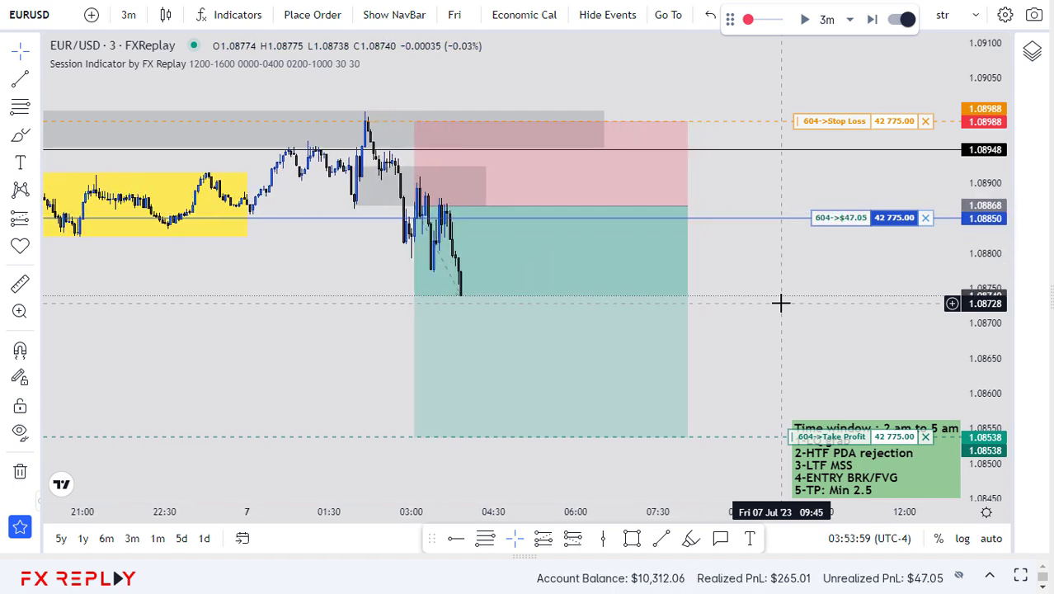
Trail the stop loss down through 1.08973 and 1.08938 to 1.08903
{"action": "left_click", "coordinate": [532, 284]}
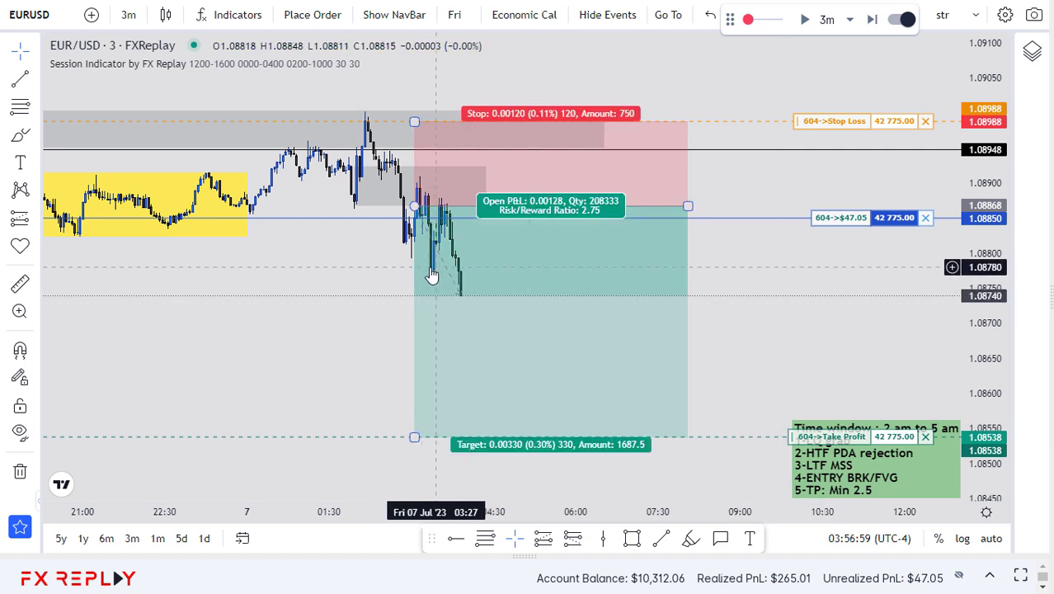
{"action": "left_click_drag", "start_coordinate": [807, 123], "coordinate": [753, 157]}
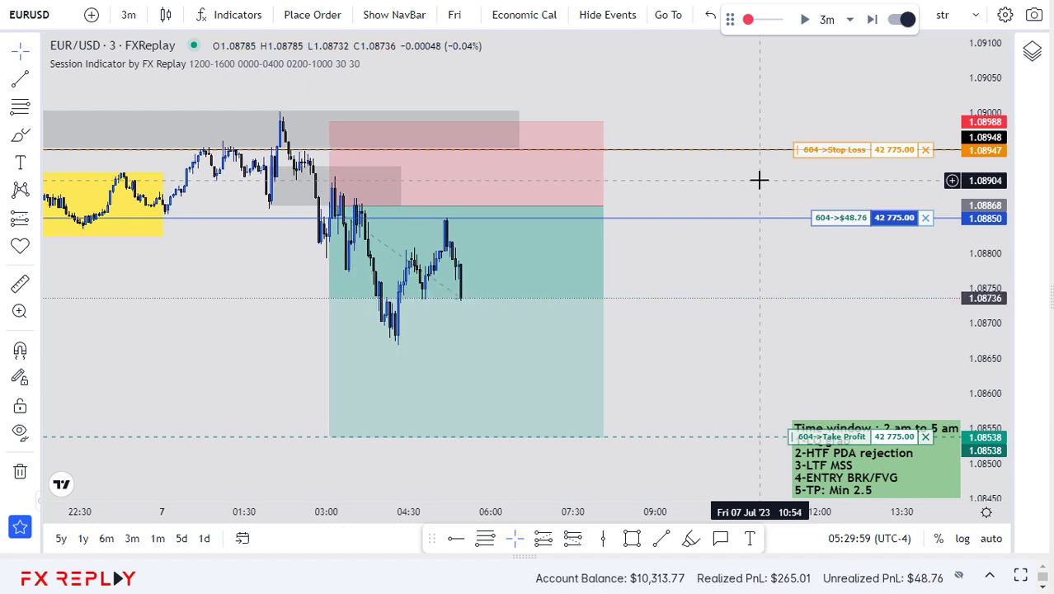
{"action": "left_click", "coordinate": [404, 349]}
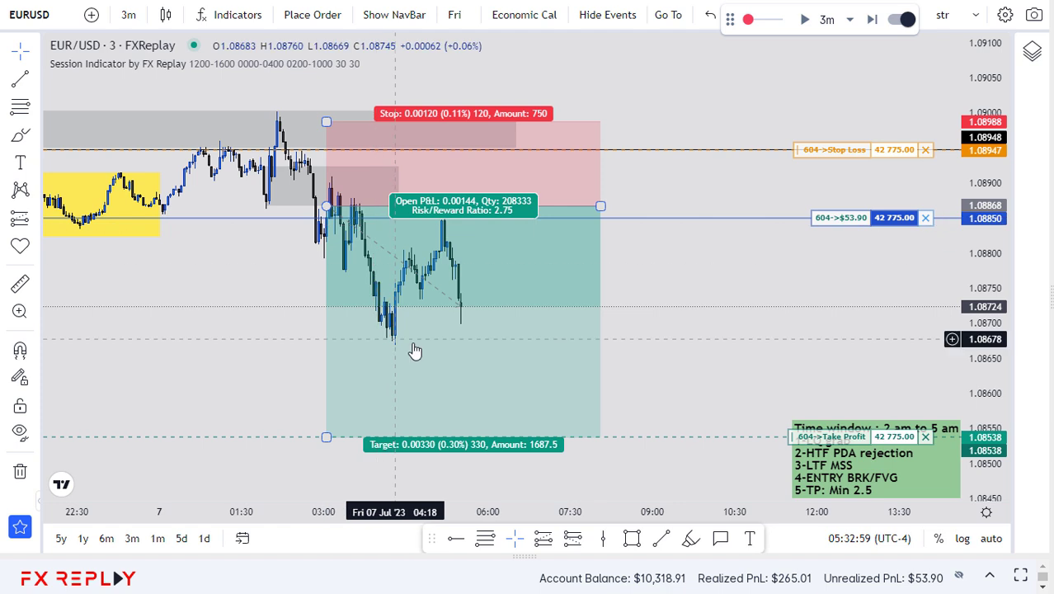
{"action": "left_click_drag", "start_coordinate": [804, 150], "coordinate": [800, 181]}
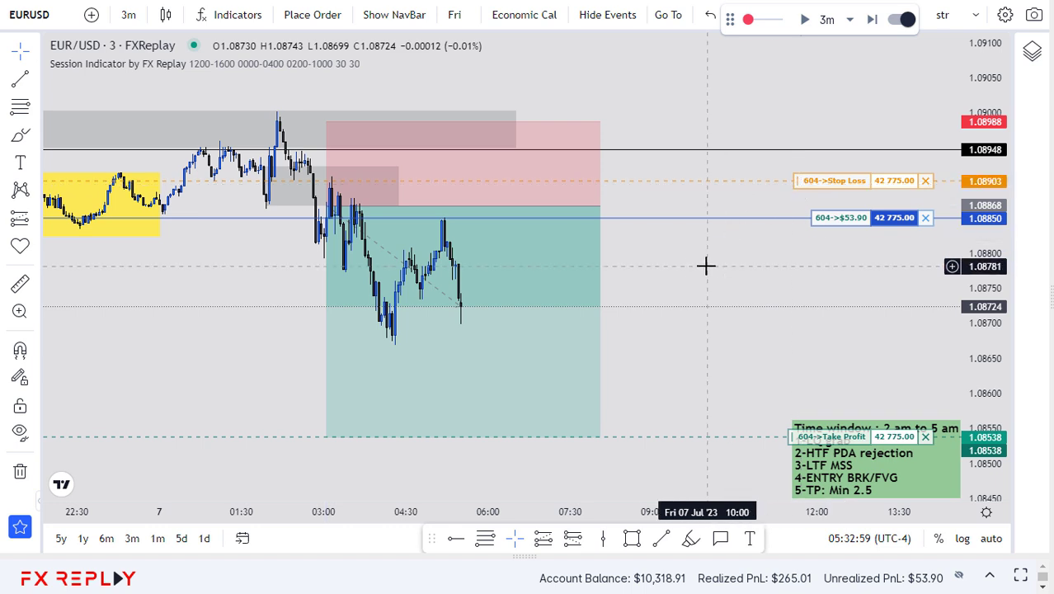
{"action": "left_click", "coordinate": [527, 298]}
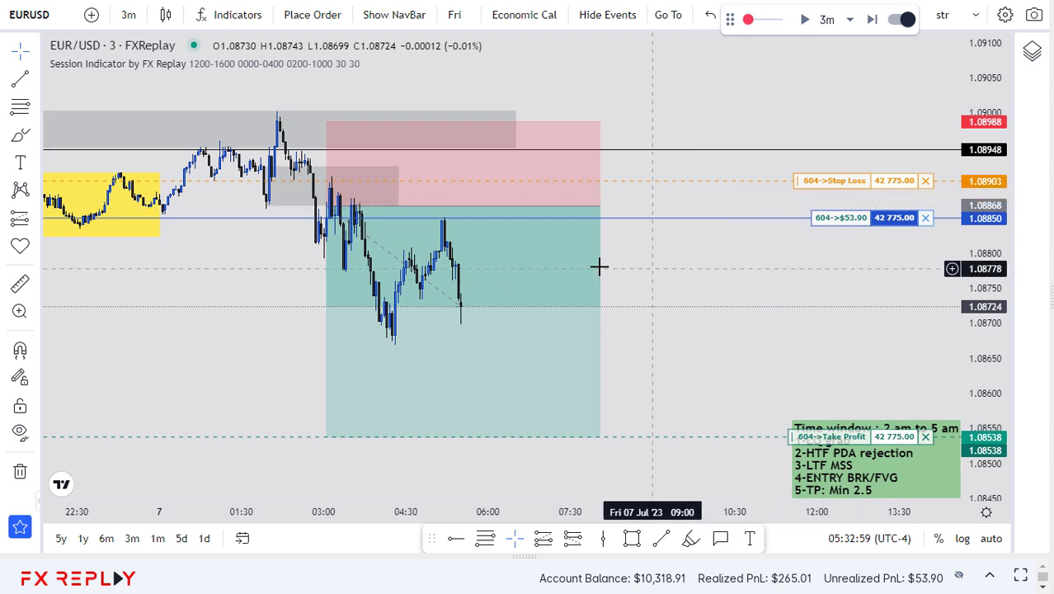
{"action": "left_click_drag", "start_coordinate": [640, 118], "coordinate": [601, 229]}
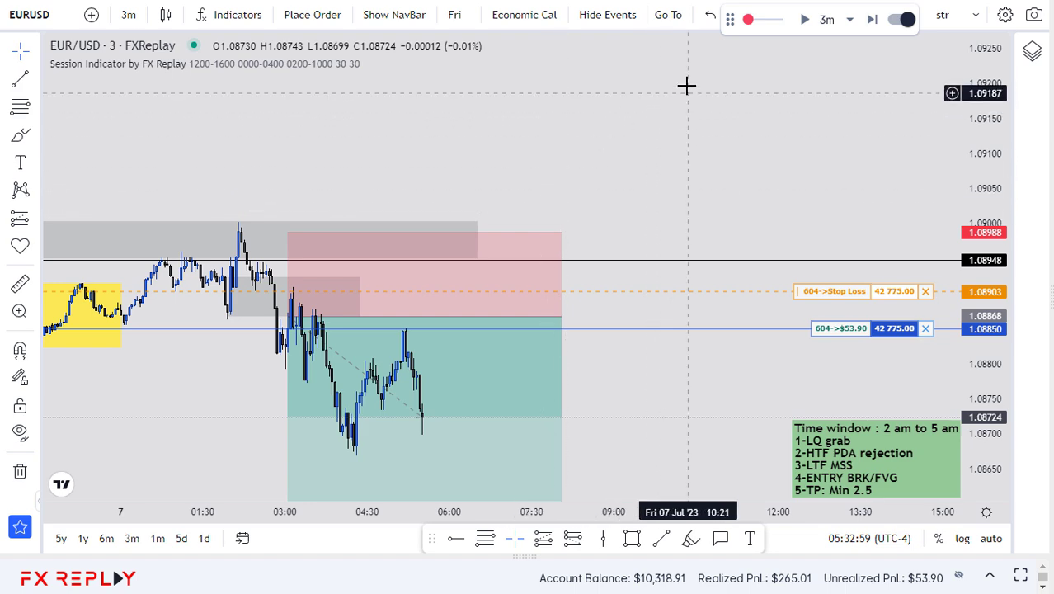
{"action": "left_click_drag", "start_coordinate": [639, 155], "coordinate": [717, 50]}
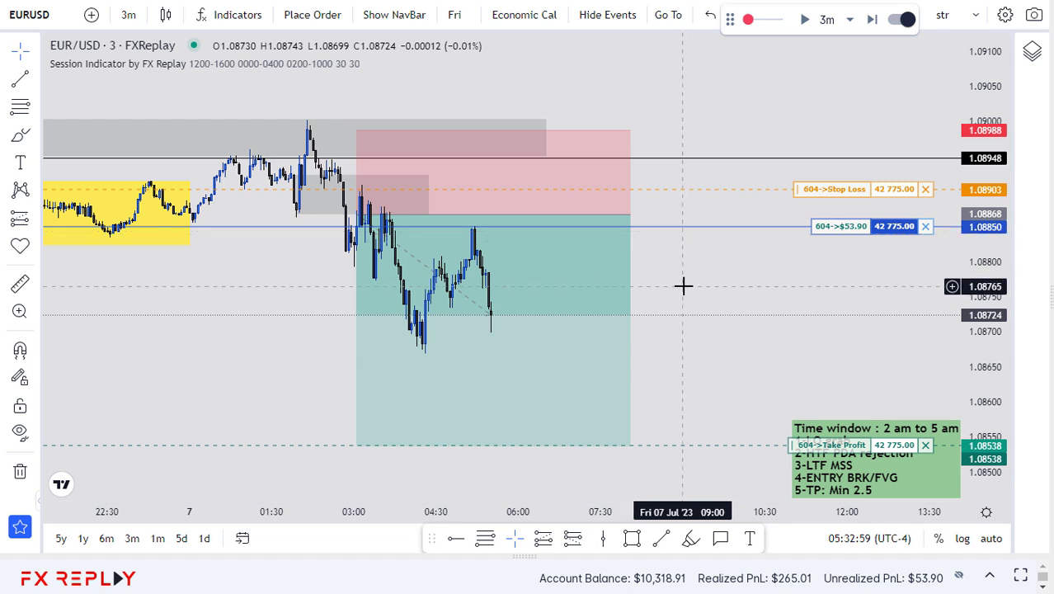
Advance the replay candle by candle until a price spike stops out the EUR/USD short, leaving a $10,242.34 balance
{"action": "key", "text": "shift+Right"}
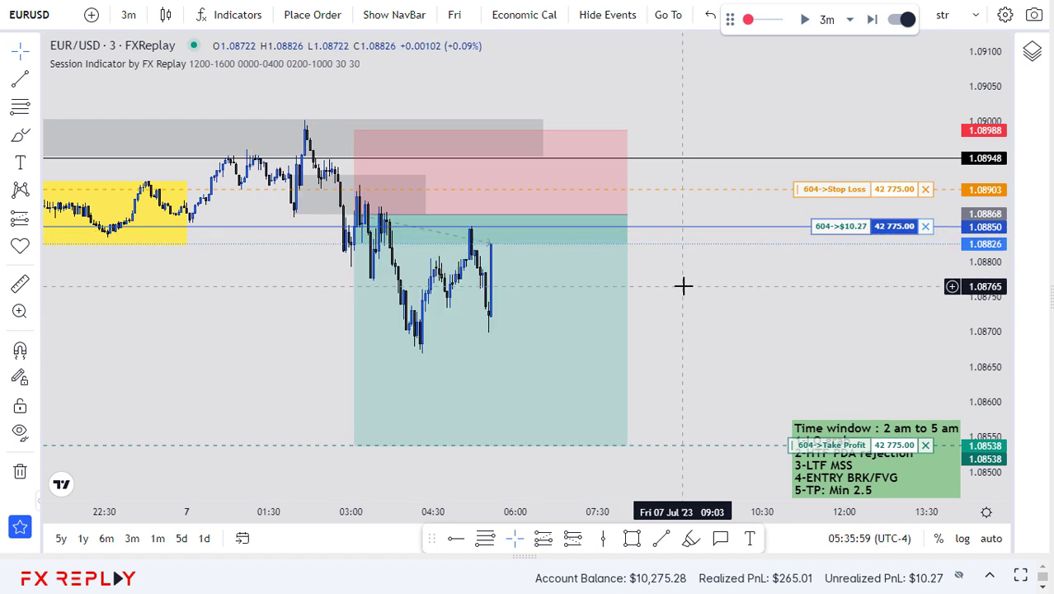
{"action": "key", "text": "shift+Right"}
{"action": "key", "text": "shift+Right"}
{"action": "key", "text": "shift+Right"}
{"action": "key", "text": "shift+Right"}
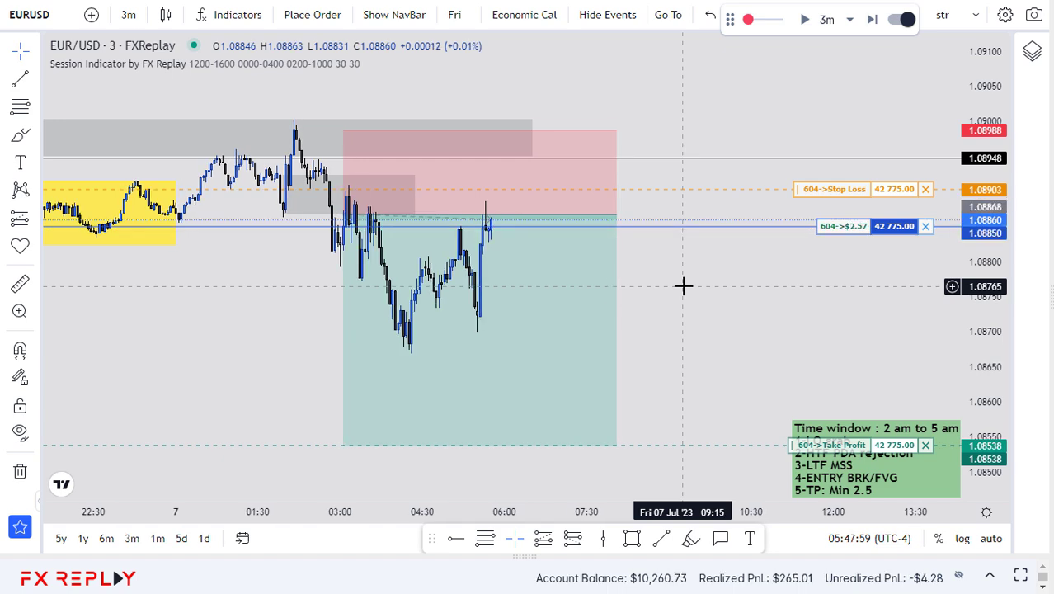
{"action": "key", "text": "shift+Right"}
{"action": "key", "text": "shift+Right"}
{"action": "key", "text": "shift+Right"}
{"action": "key", "text": "shift+Right"}
{"action": "key", "text": "shift+Right"}
{"action": "key", "text": "shift+Right"}
{"action": "key", "text": "shift+Right"}
{"action": "key", "text": "shift+Right"}
{"action": "key", "text": "shift+Right"}
{"action": "key", "text": "shift+Right"}
{"action": "key", "text": "shift+Right"}
{"action": "key", "text": "shift+Right"}
{"action": "key", "text": "shift+Right"}
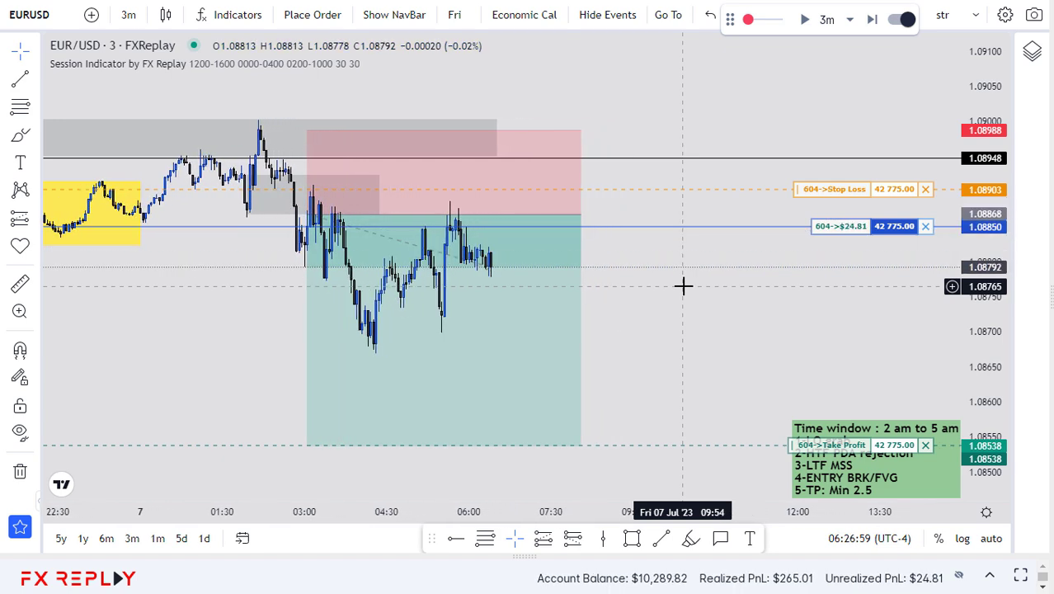
{"action": "key", "text": "shift+Right"}
{"action": "key", "text": "shift+Right"}
{"action": "key", "text": "shift+Right"}
{"action": "key", "text": "shift+Right"}
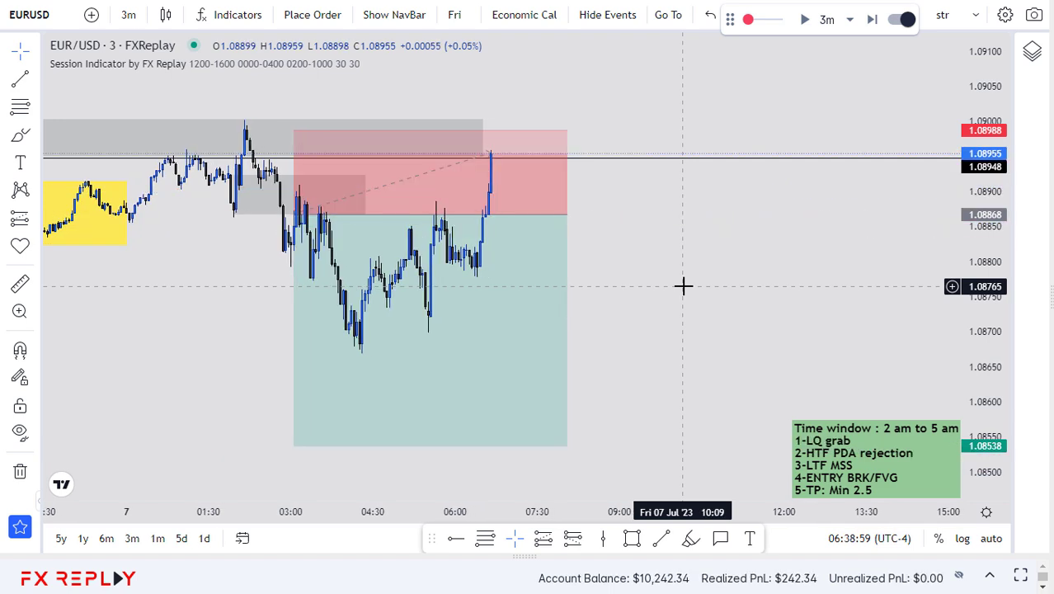
{"action": "key", "text": "shift+Right"}
{"action": "key", "text": "shift+Right"}
{"action": "key", "text": "shift+Right"}
{"action": "key", "text": "shift+Right"}
{"action": "key", "text": "shift+Right"}
{"action": "key", "text": "shift+Right"}
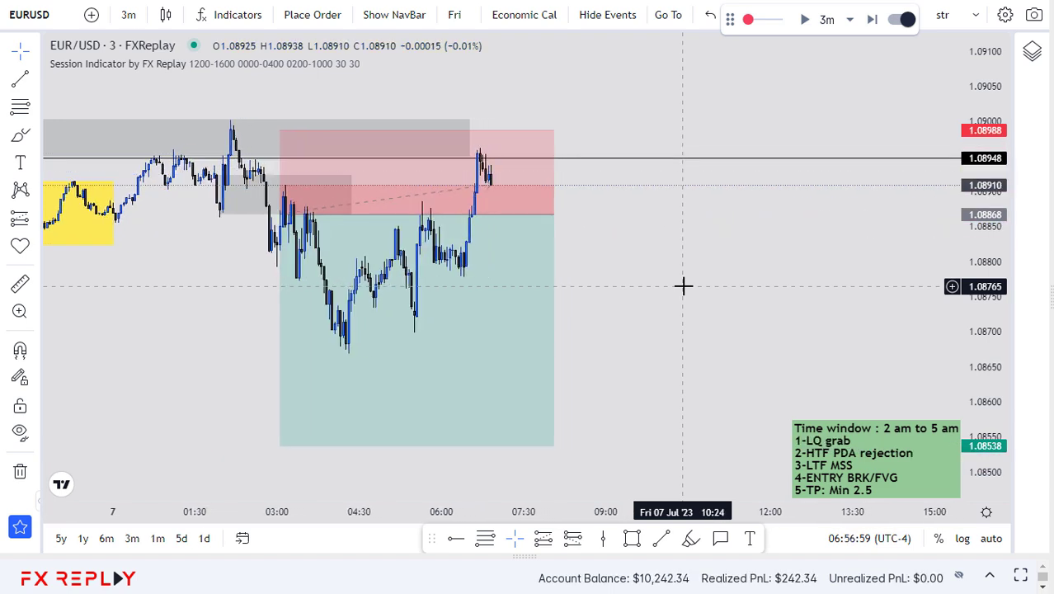
{"action": "key", "text": "shift+Right"}
{"action": "key", "text": "shift+Right"}
{"action": "key", "text": "shift+Right"}
{"action": "key", "text": "shift+Right"}
{"action": "key", "text": "shift+Right"}
{"action": "key", "text": "shift+Right"}
{"action": "key", "text": "shift+Right"}
{"action": "key", "text": "shift+Right"}
{"action": "key", "text": "shift+Right"}
{"action": "key", "text": "shift+Right"}
{"action": "key", "text": "shift+Right"}
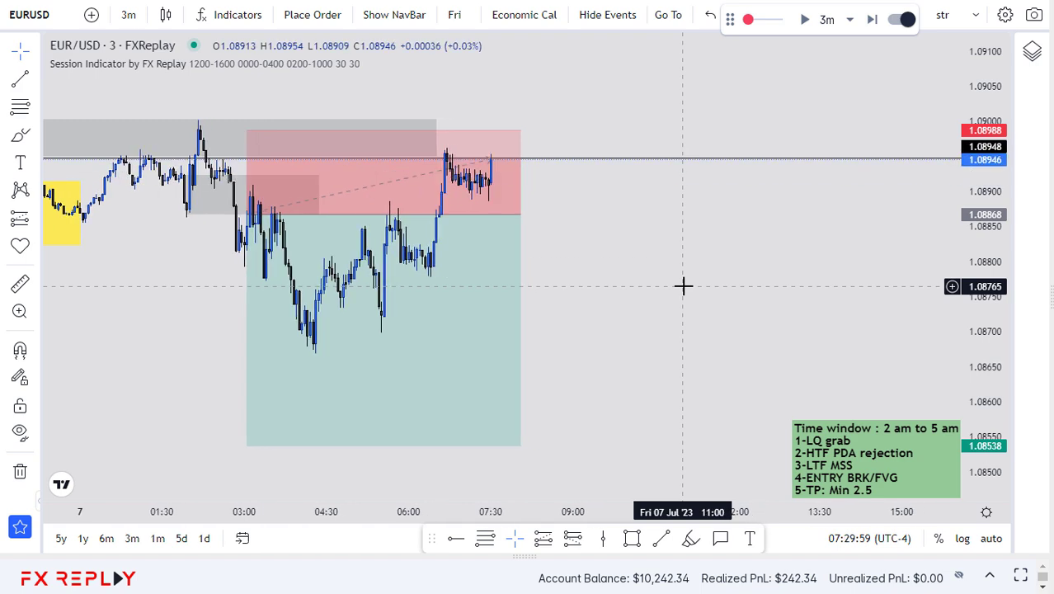
{"action": "key", "text": "shift+Right"}
{"action": "key", "text": "shift+Right"}
{"action": "key", "text": "shift+Right"}
{"action": "key", "text": "shift+Right"}
{"action": "key", "text": "shift+Right"}
{"action": "key", "text": "shift+Right"}
{"action": "key", "text": "shift+Right"}
{"action": "key", "text": "shift+Right"}
{"action": "key", "text": "shift+Right"}
{"action": "key", "text": "shift+Right"}
{"action": "key", "text": "shift+Right"}
{"action": "key", "text": "shift+Right"}
{"action": "key", "text": "shift+Right"}
{"action": "key", "text": "shift+Right"}
{"action": "key", "text": "shift+Right"}
{"action": "key", "text": "shift+Right"}
{"action": "key", "text": "shift+Right"}
{"action": "key", "text": "shift+Right"}
{"action": "key", "text": "shift+Right"}
{"action": "key", "text": "shift+Right"}
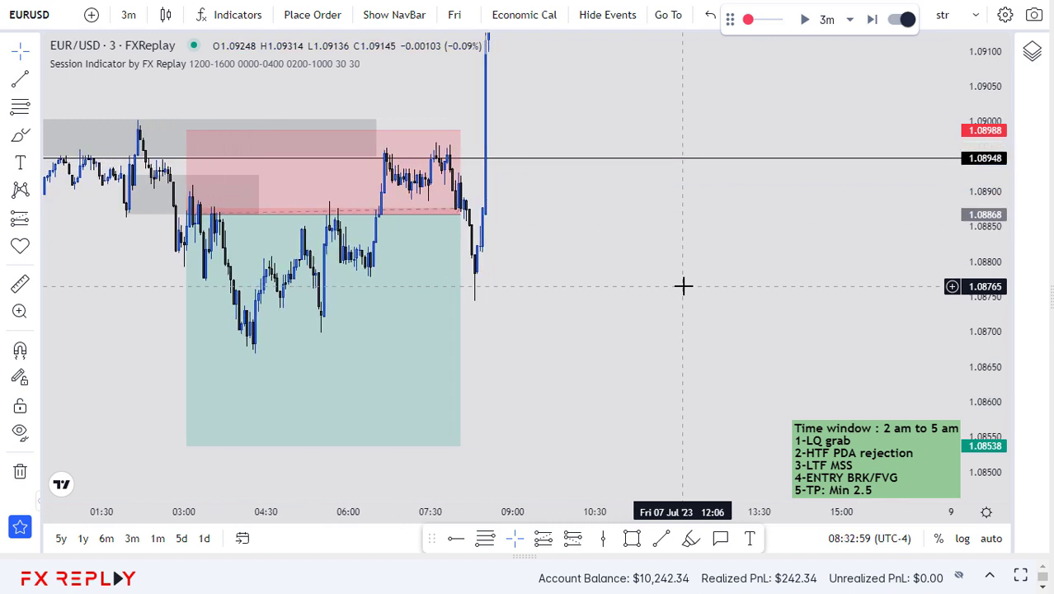
{"action": "key", "text": "shift+Right"}
{"action": "key", "text": "shift+Right"}
{"action": "key", "text": "shift+Right"}
{"action": "key", "text": "shift+Right"}
{"action": "key", "text": "shift+Right"}
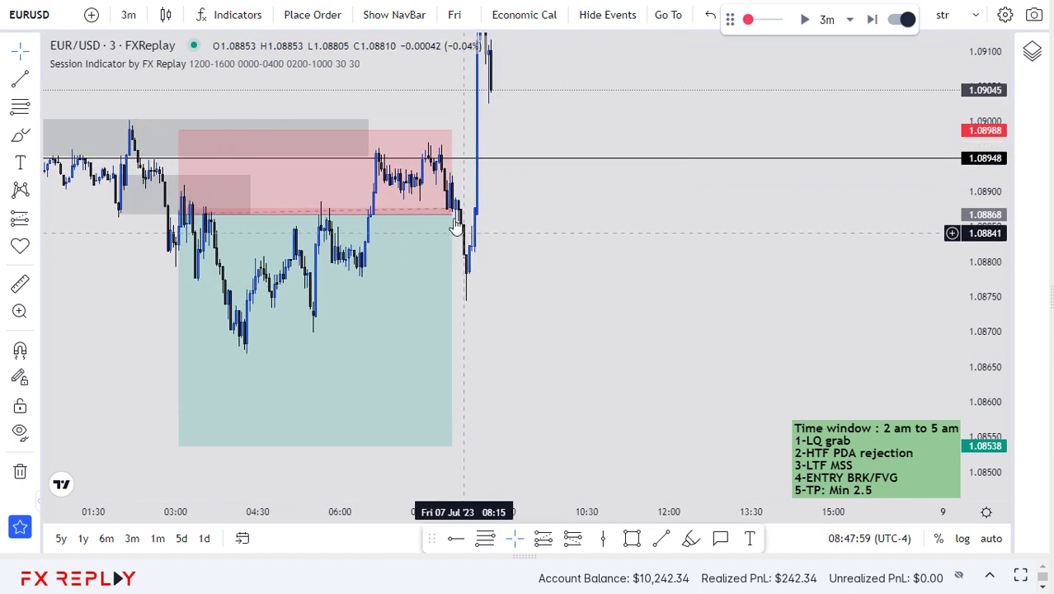
Delete the stopped-out short's position drawing and recentre the chart on the spike above 1.0915
{"action": "left_click", "coordinate": [455, 216]}
{"action": "left_click_drag", "start_coordinate": [454, 216], "coordinate": [565, 268]}
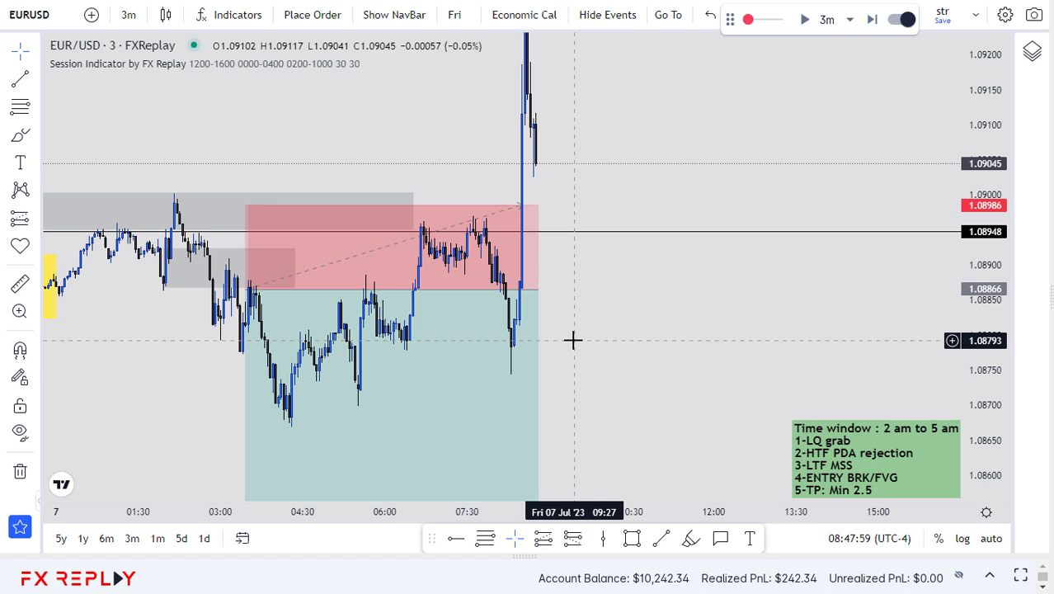
{"action": "left_click", "coordinate": [536, 289]}
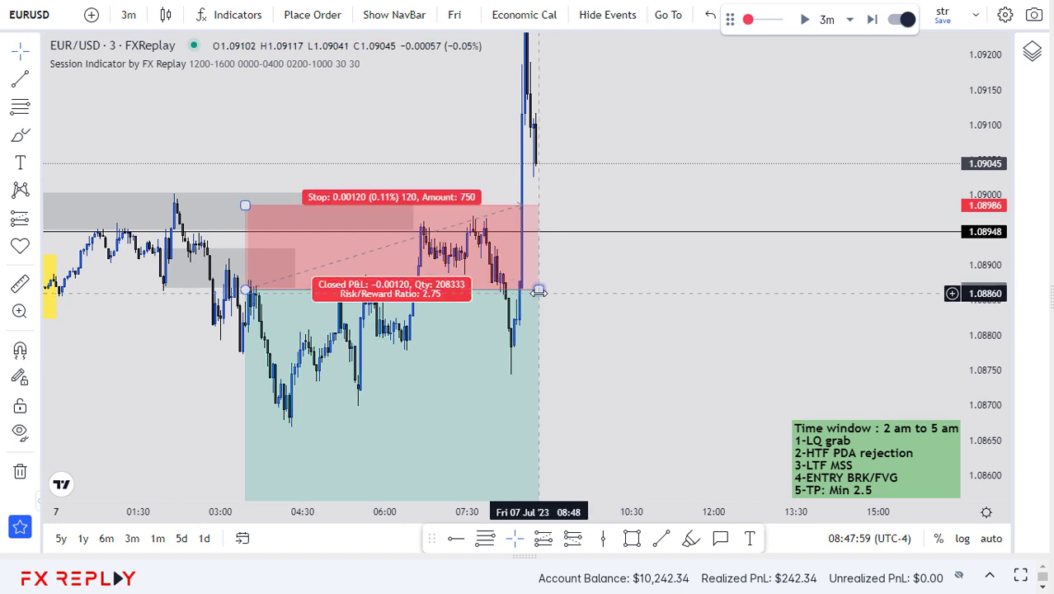
{"action": "key", "text": "Delete"}
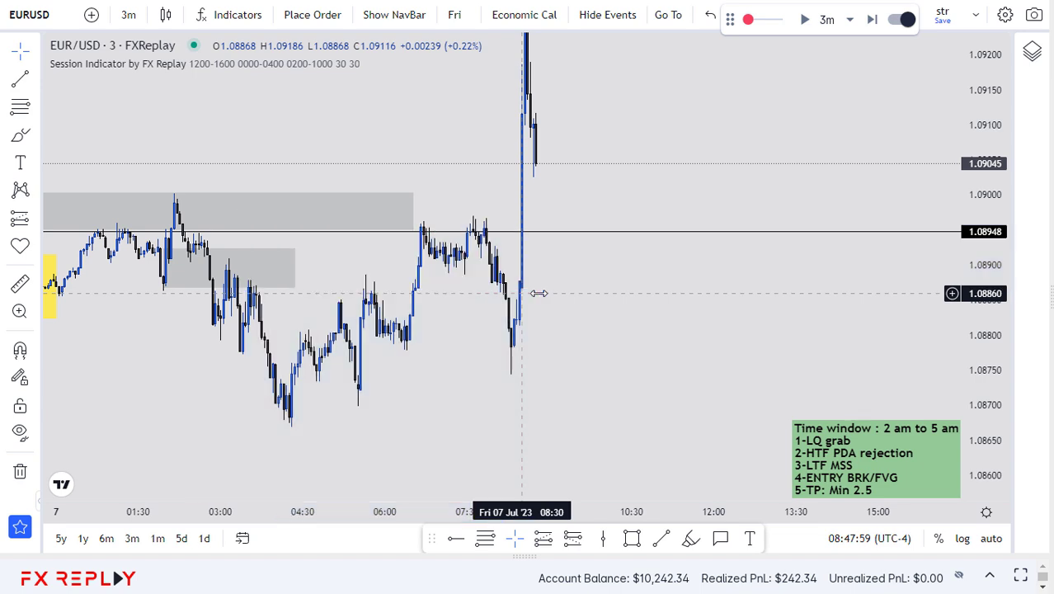
{"action": "left_click_drag", "start_coordinate": [543, 348], "coordinate": [611, 339]}
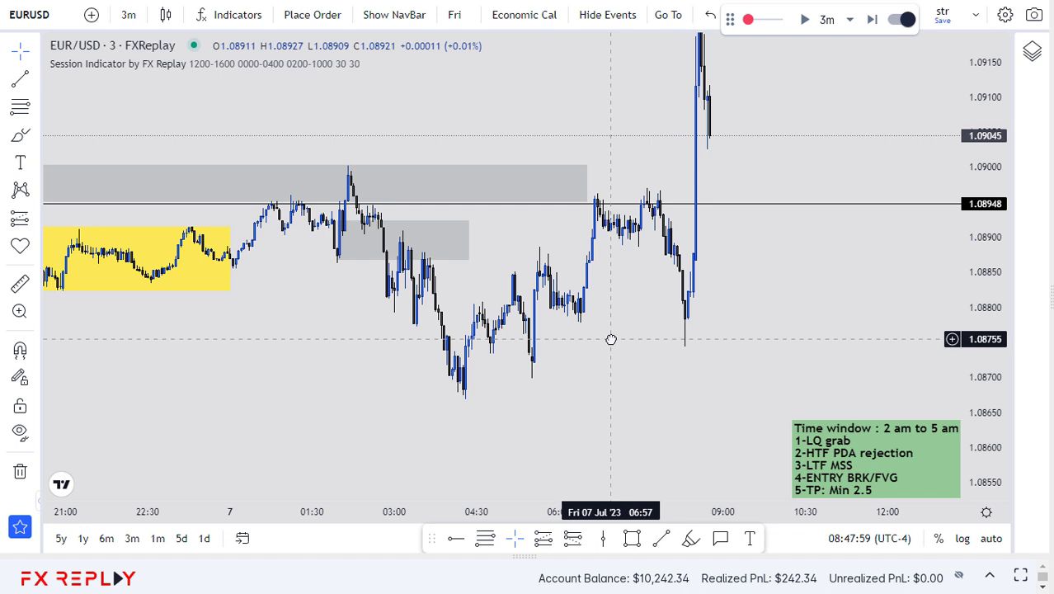
{"action": "left_click_drag", "start_coordinate": [611, 339], "coordinate": [555, 292]}
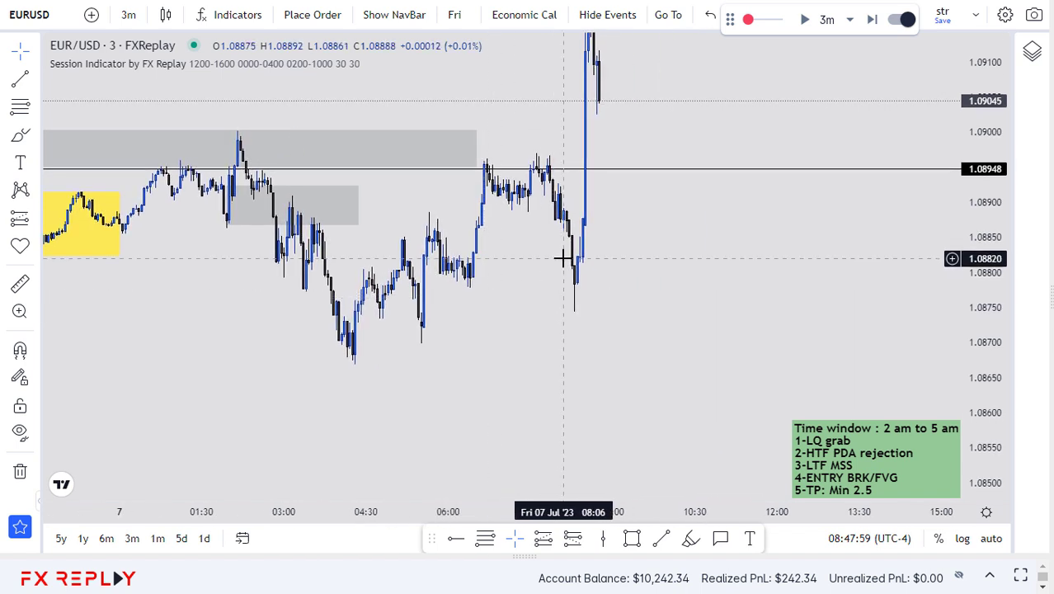
{"action": "mouse_move", "coordinate": [528, 54]}
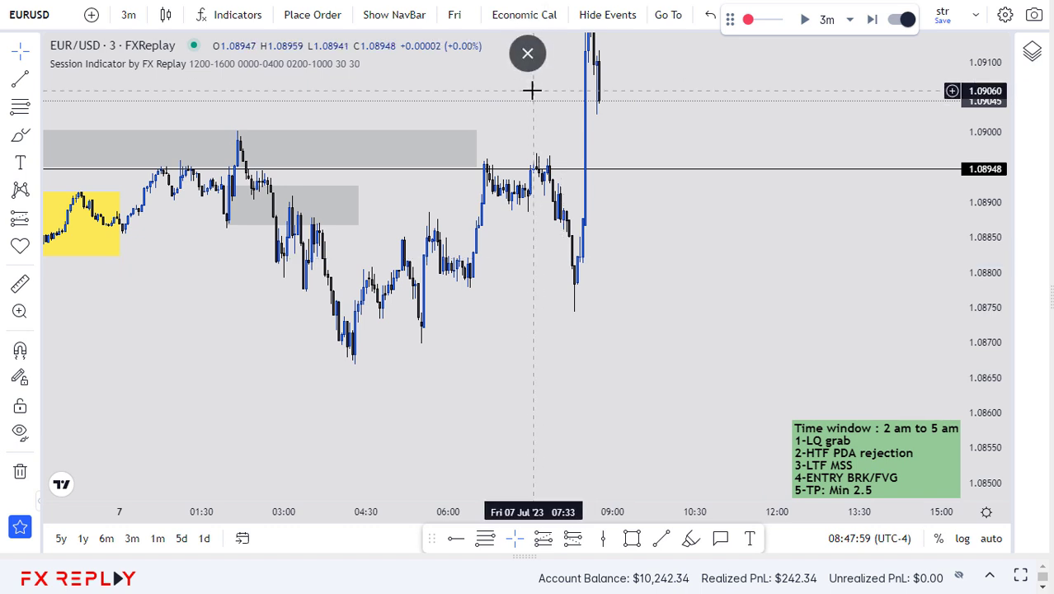